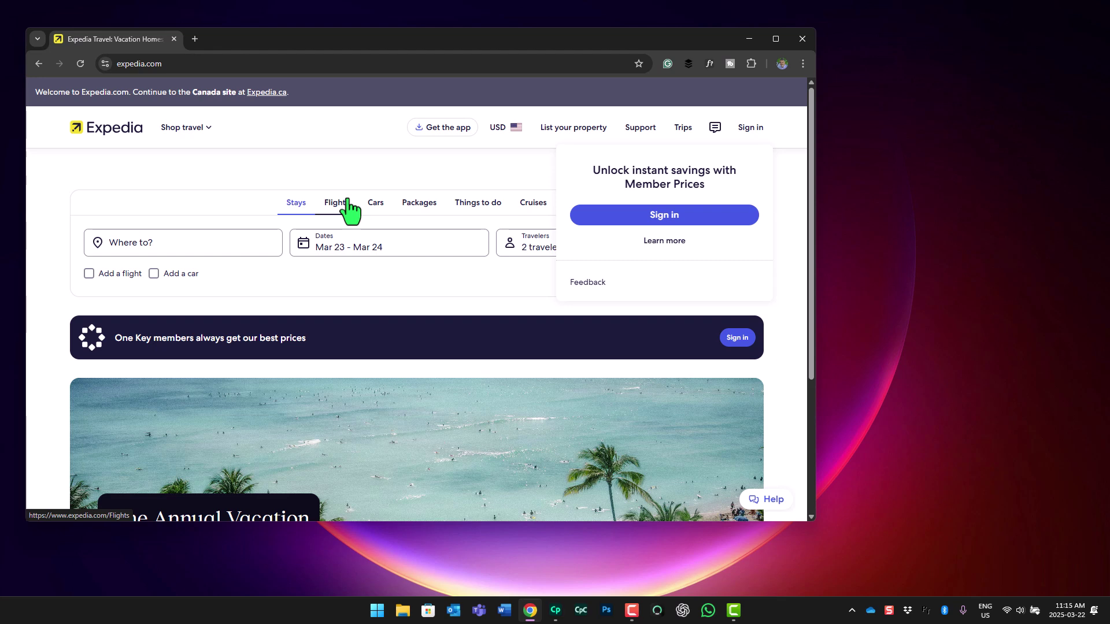
- Launch Adobe Captivate from the taskbar and begin a new software simulation
click(555, 610)
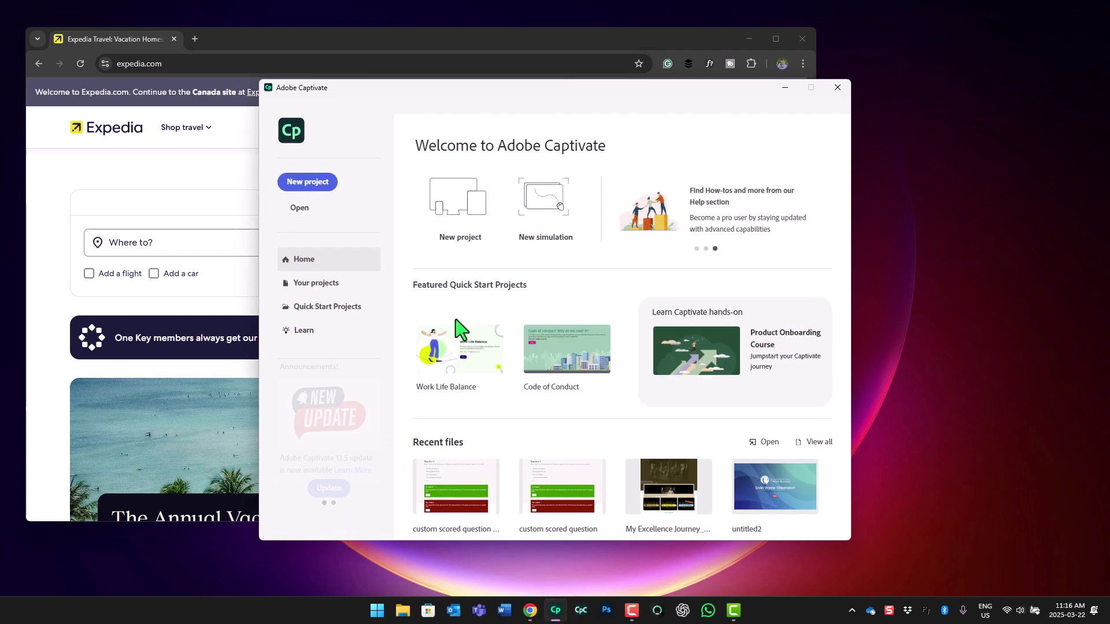
click(548, 197)
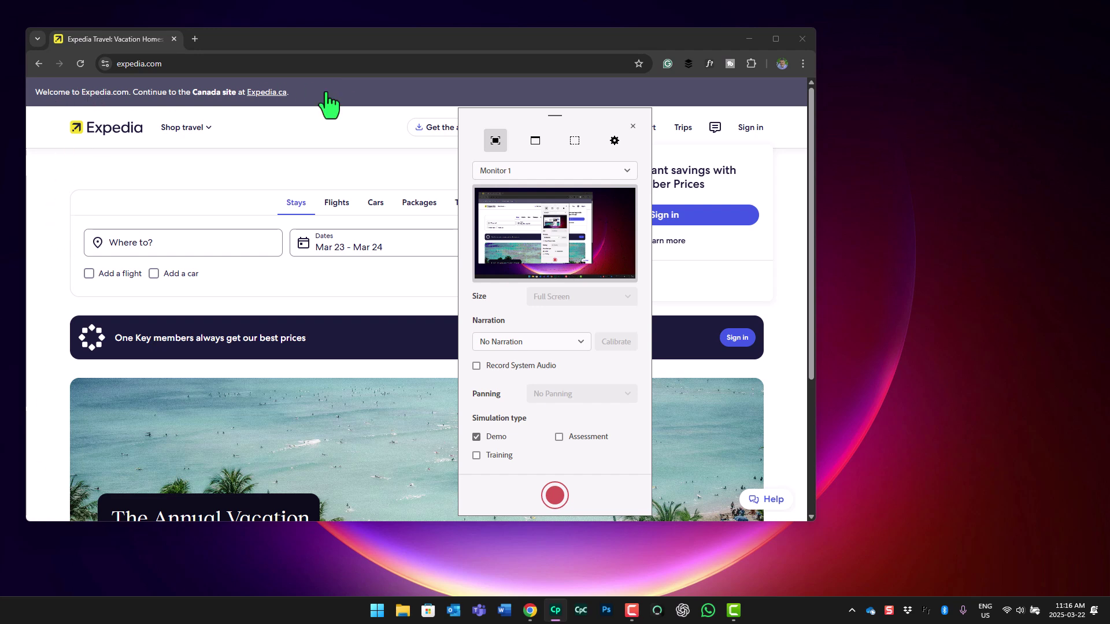
- Switch the recorder to Application mode, targeting the Google Chrome window showing Expedia
click(536, 140)
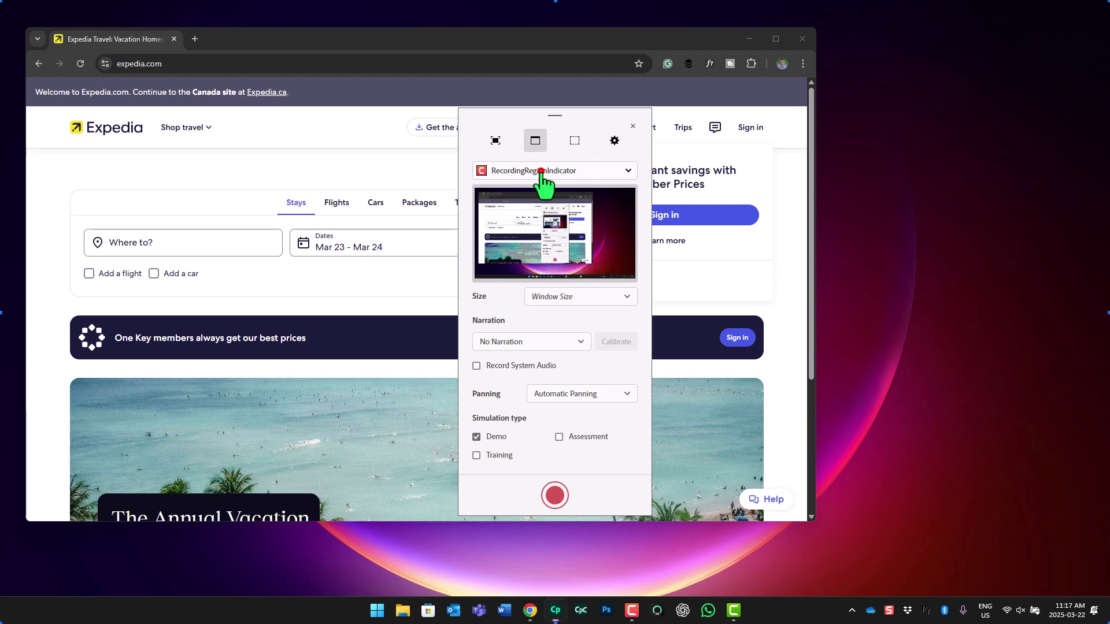
click(543, 174)
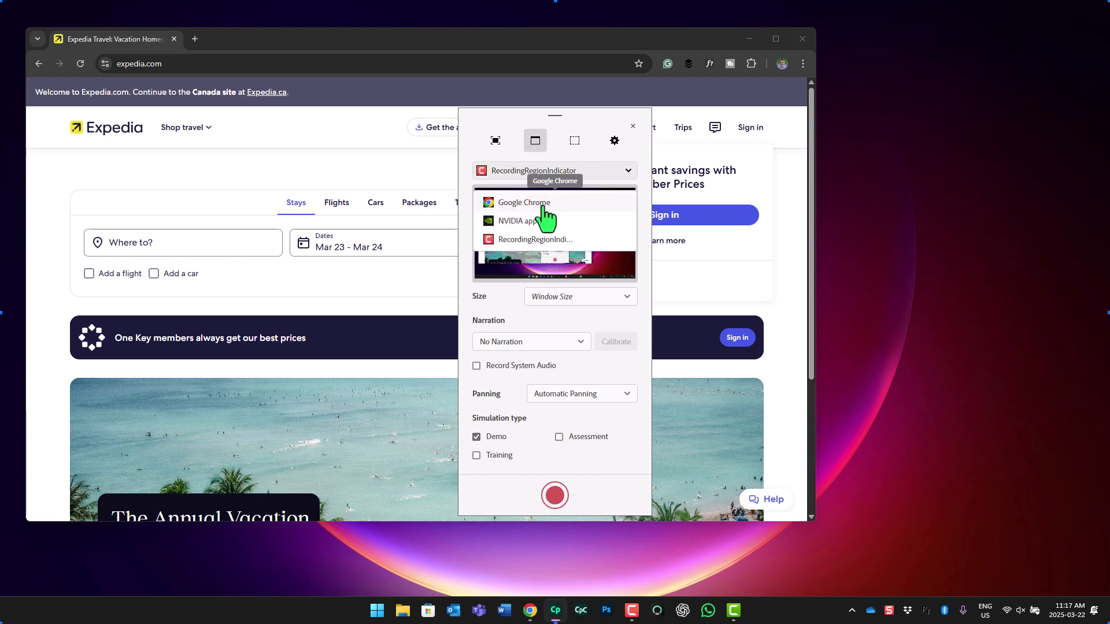
click(544, 207)
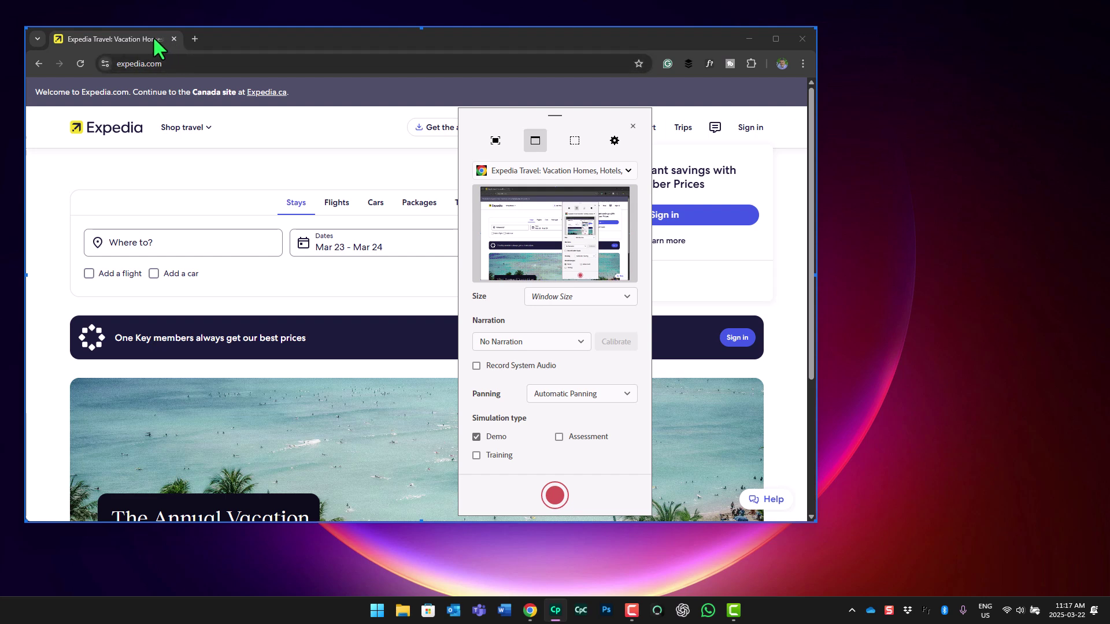
- Set the recorder's Size to Select App Region and Panning to No Panning
click(563, 297)
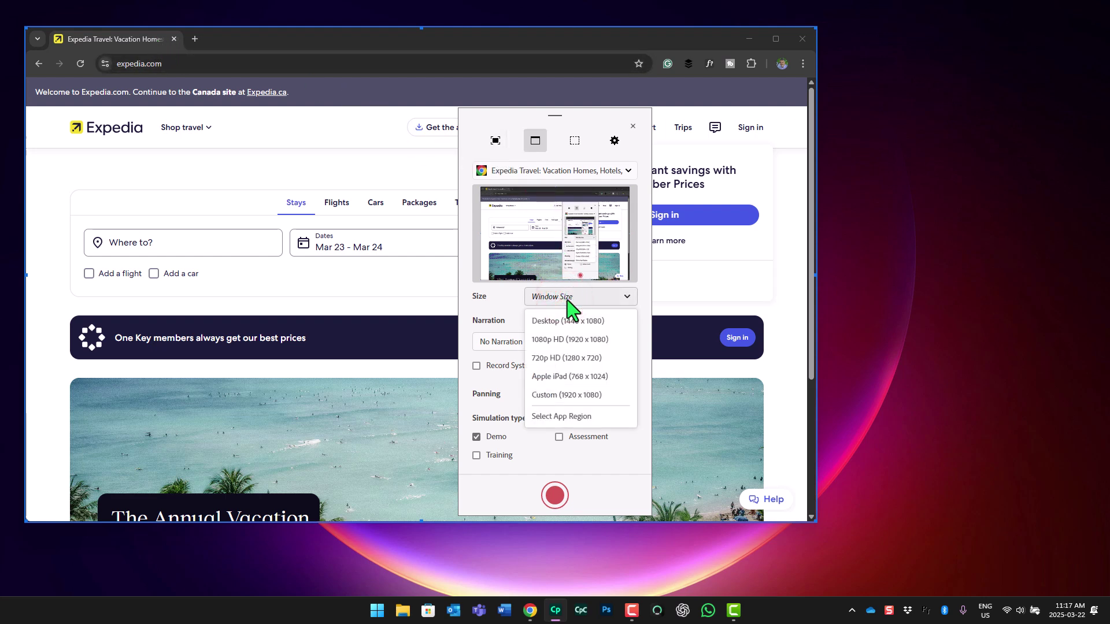
click(565, 415)
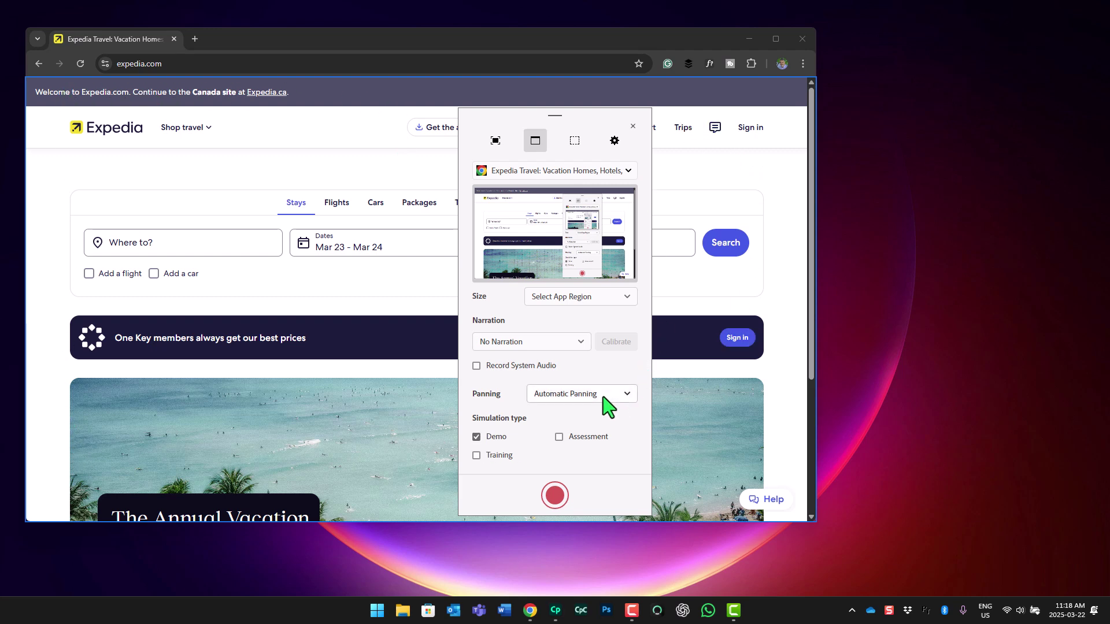
click(569, 395)
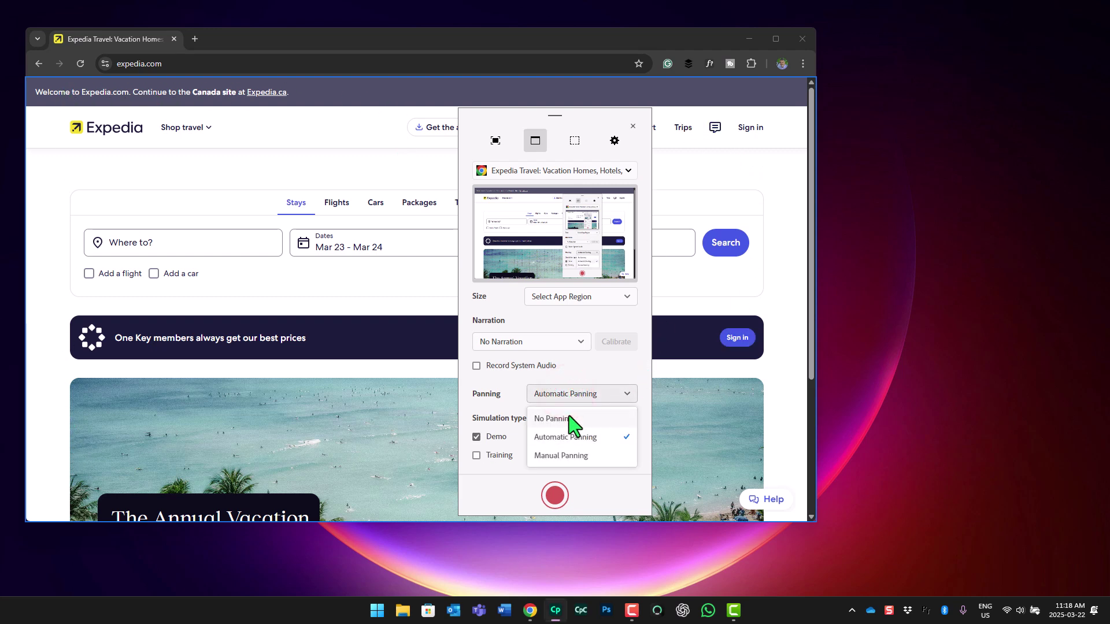
click(576, 419)
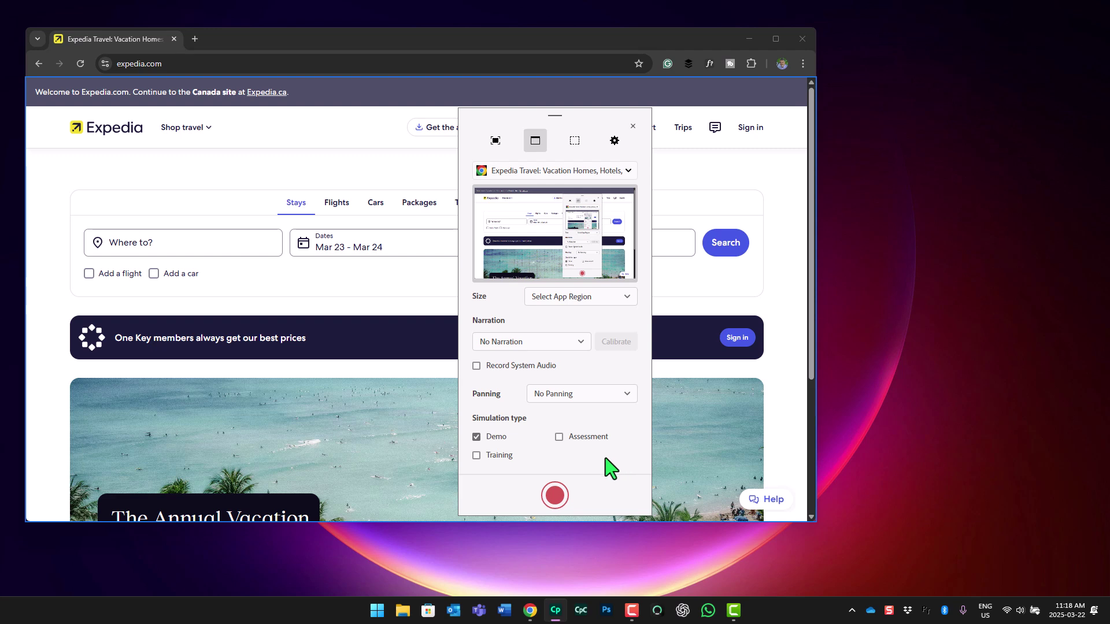
- Start the Demo-mode recording of the Expedia window after the countdown
click(555, 495)
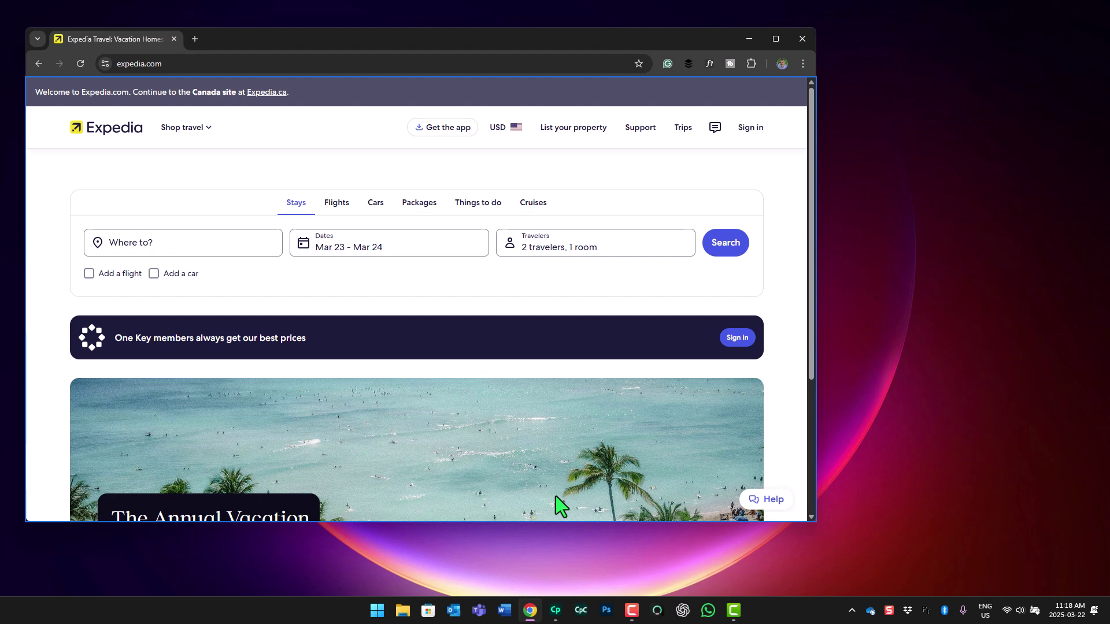
click(424, 321)
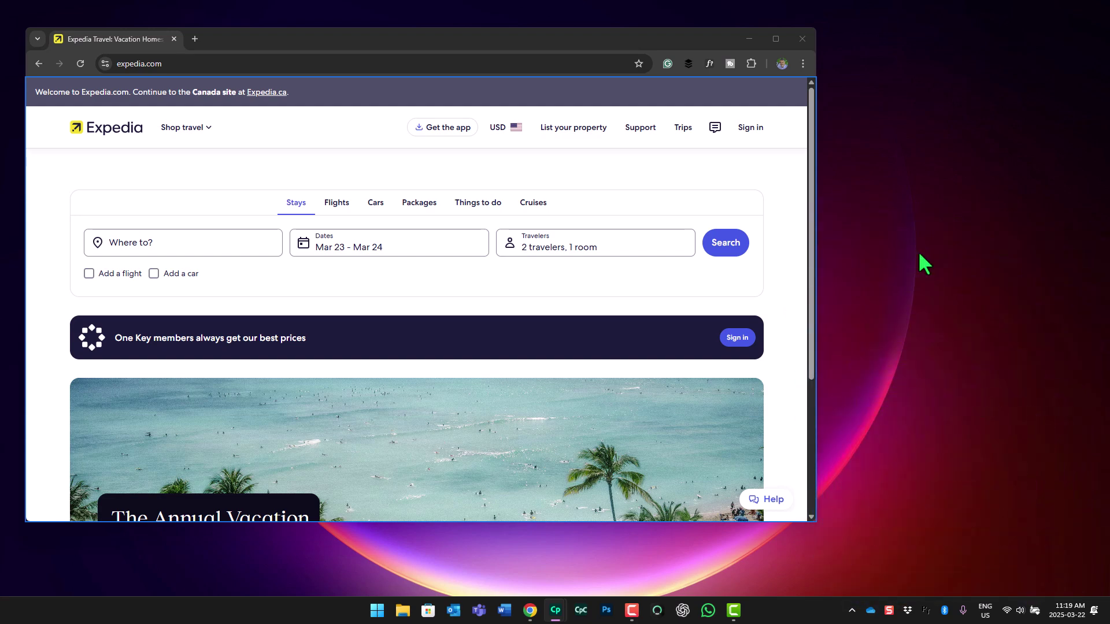
- Switch to Flights, set Leaving from to Toronto (YYZ - Pearson Intl.), and type 'las vegas' as destination
click(337, 203)
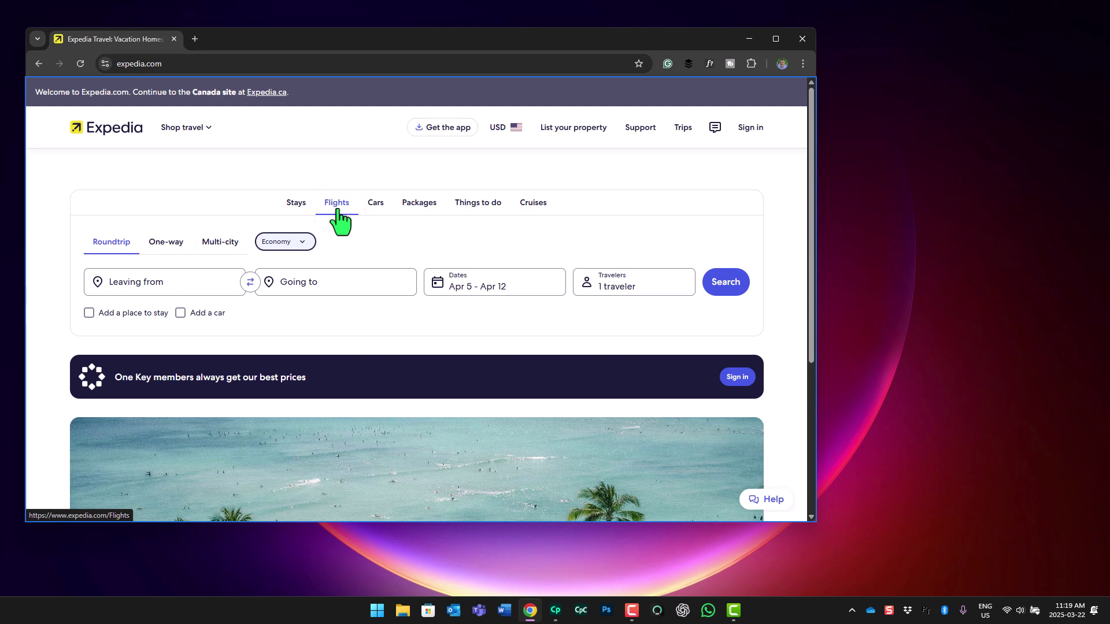
click(224, 291)
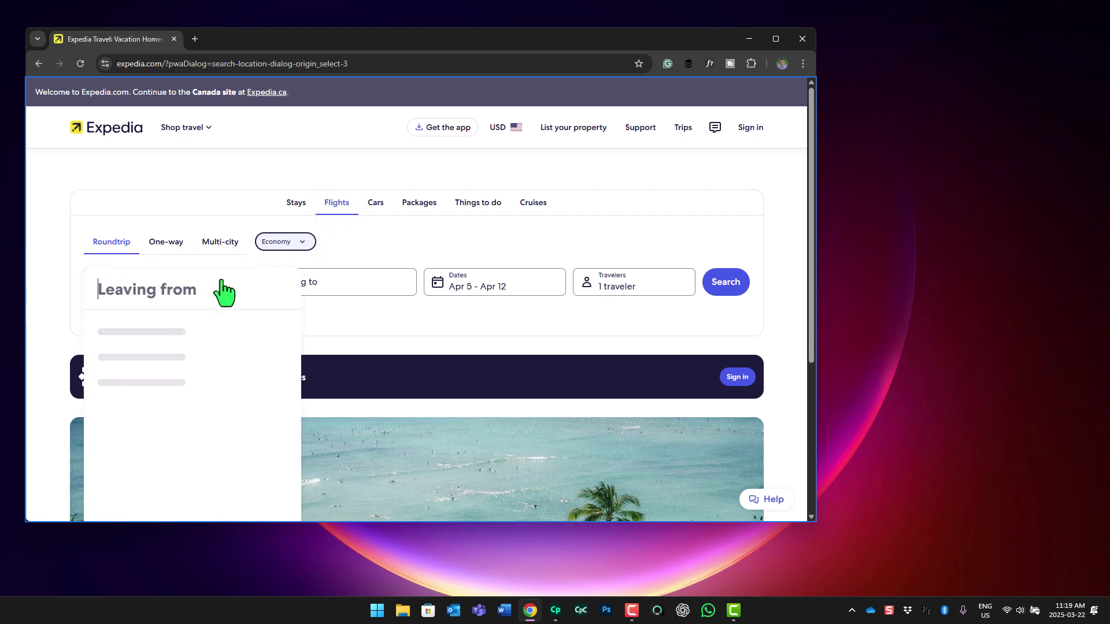
text(toronto)
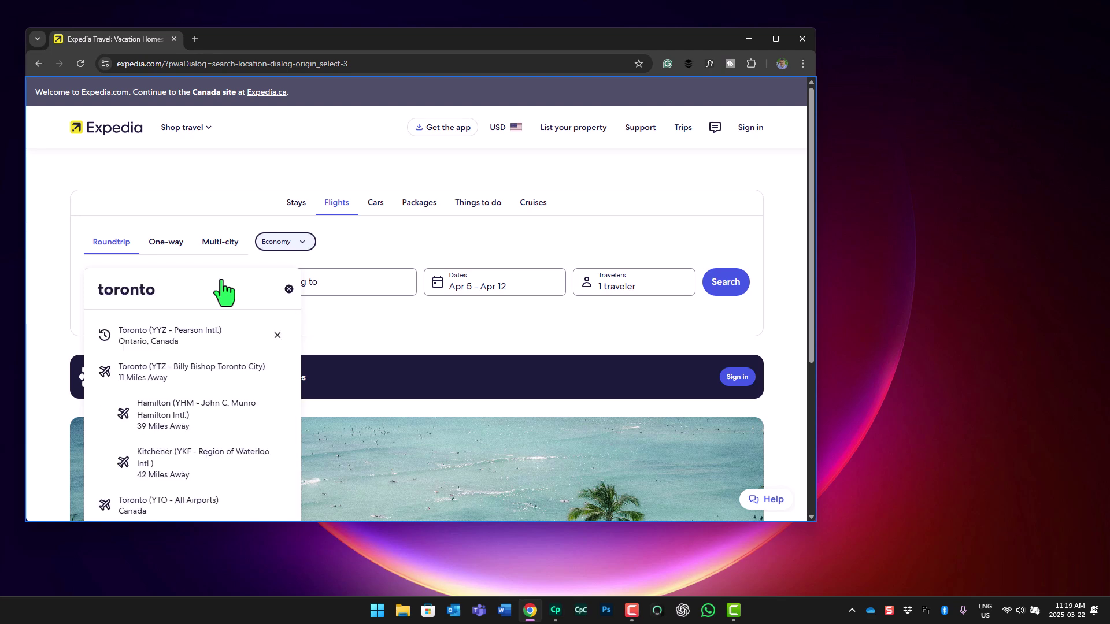
click(143, 343)
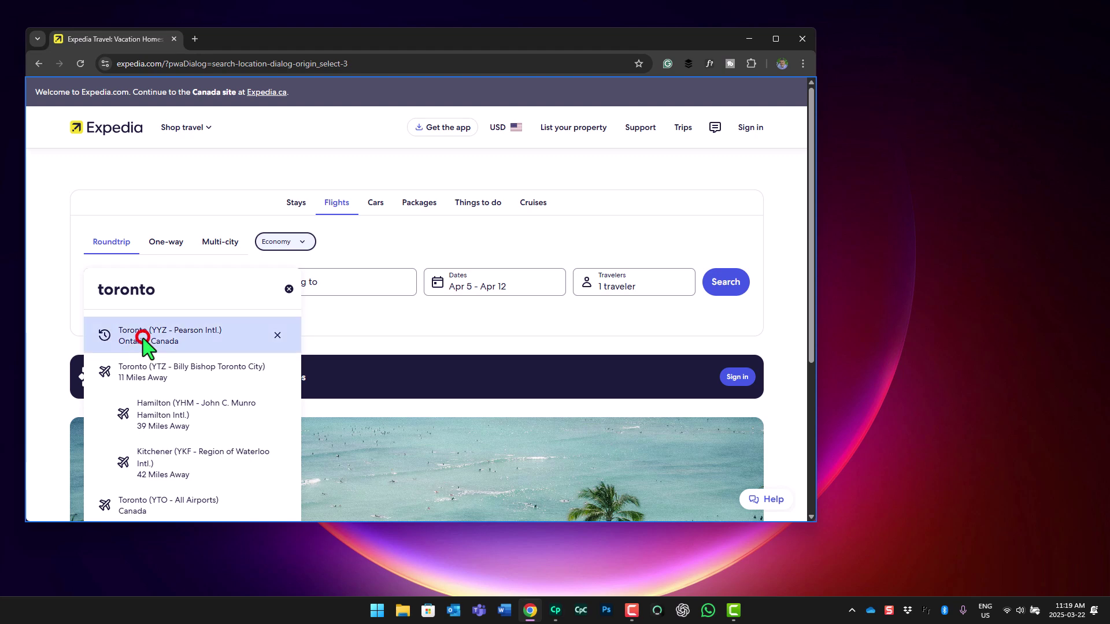
click(347, 286)
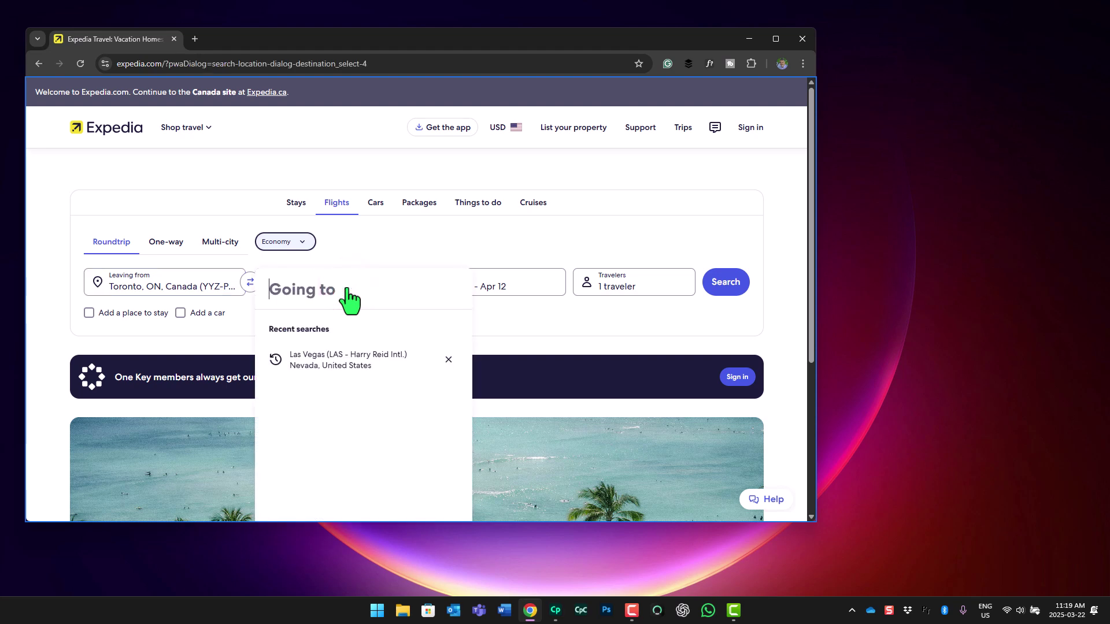
text(las vegas)
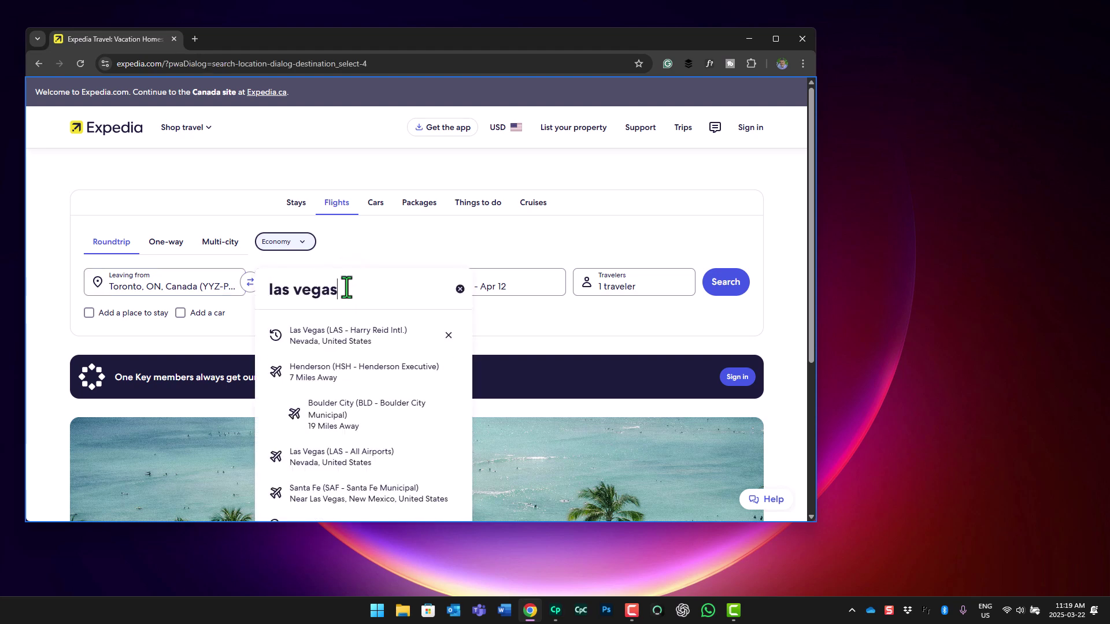
- Choose Las Vegas, set travel dates Sep 22–25 2025, and search round-trip flights
click(365, 345)
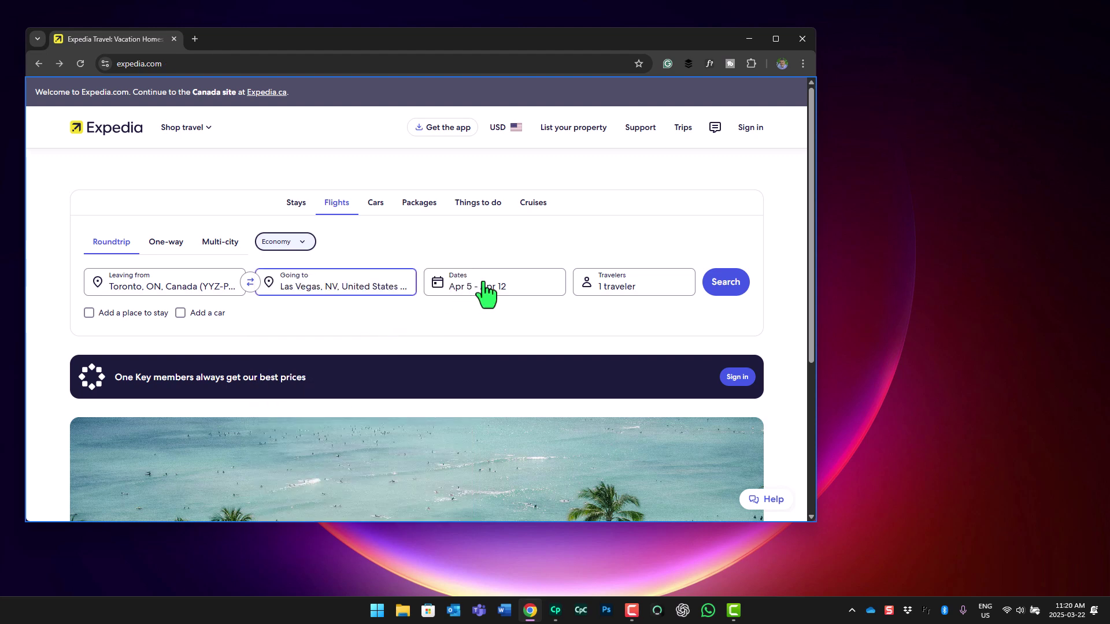
click(486, 292)
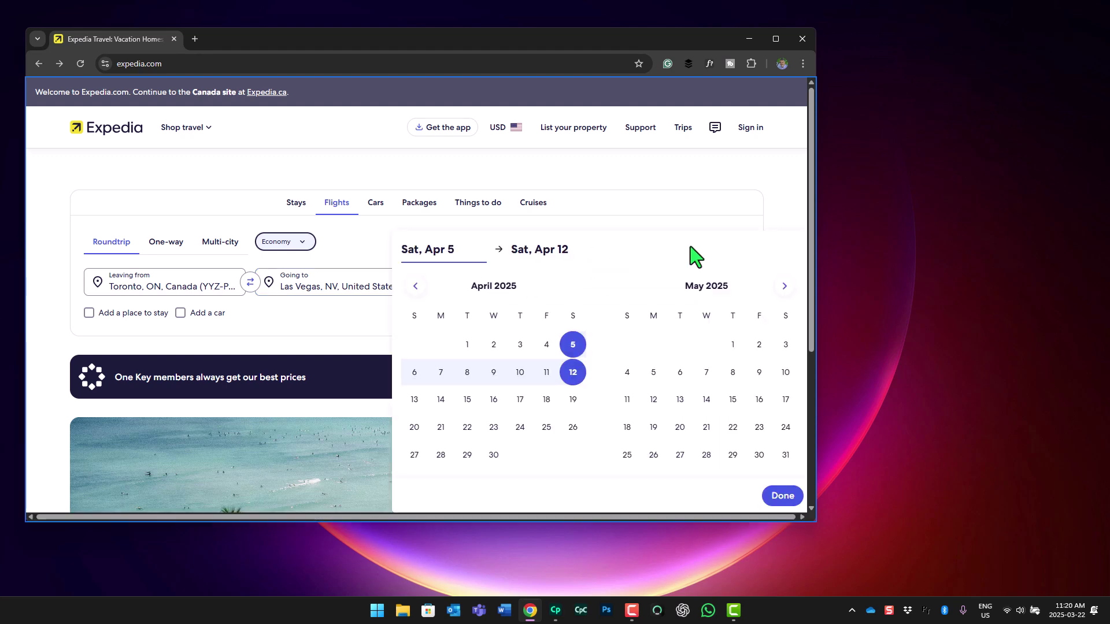
click(786, 287)
click(786, 287)
click(785, 287)
click(786, 286)
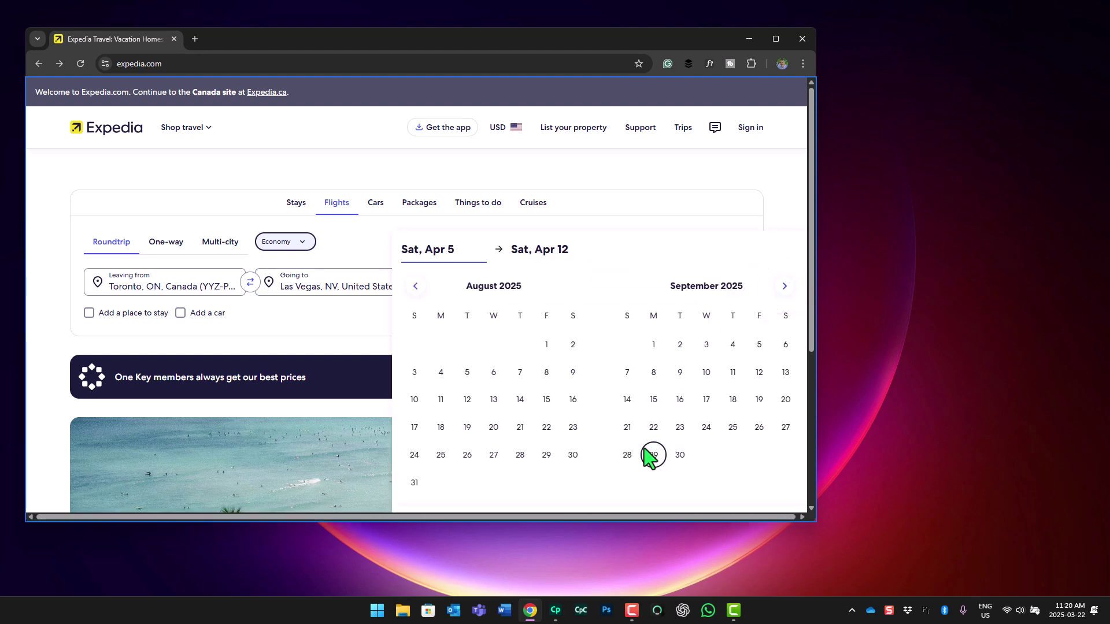
click(654, 427)
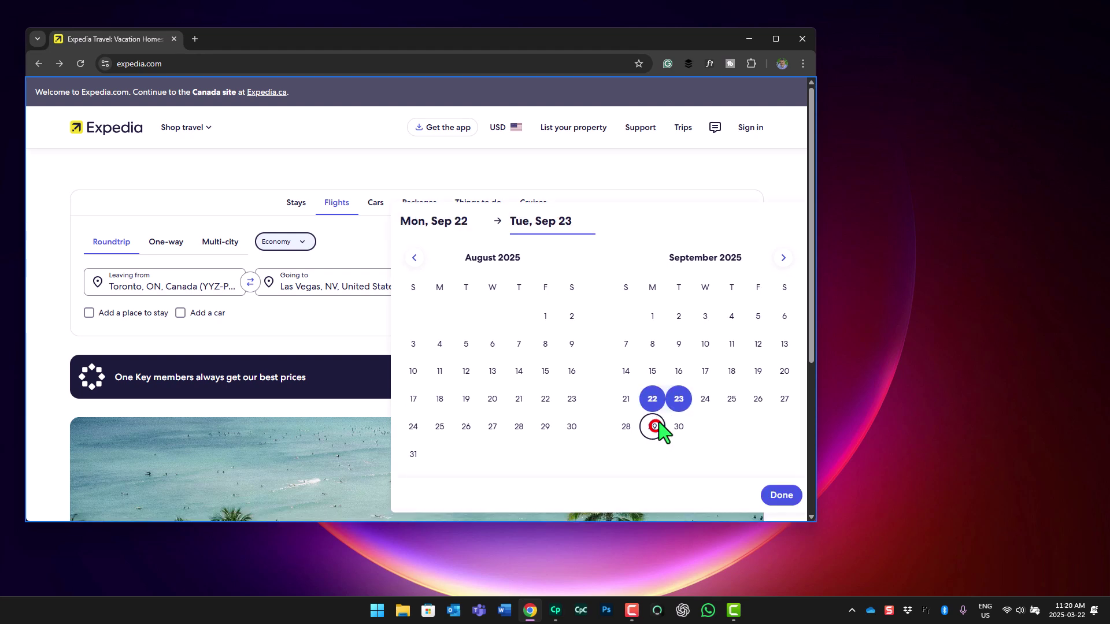
click(733, 400)
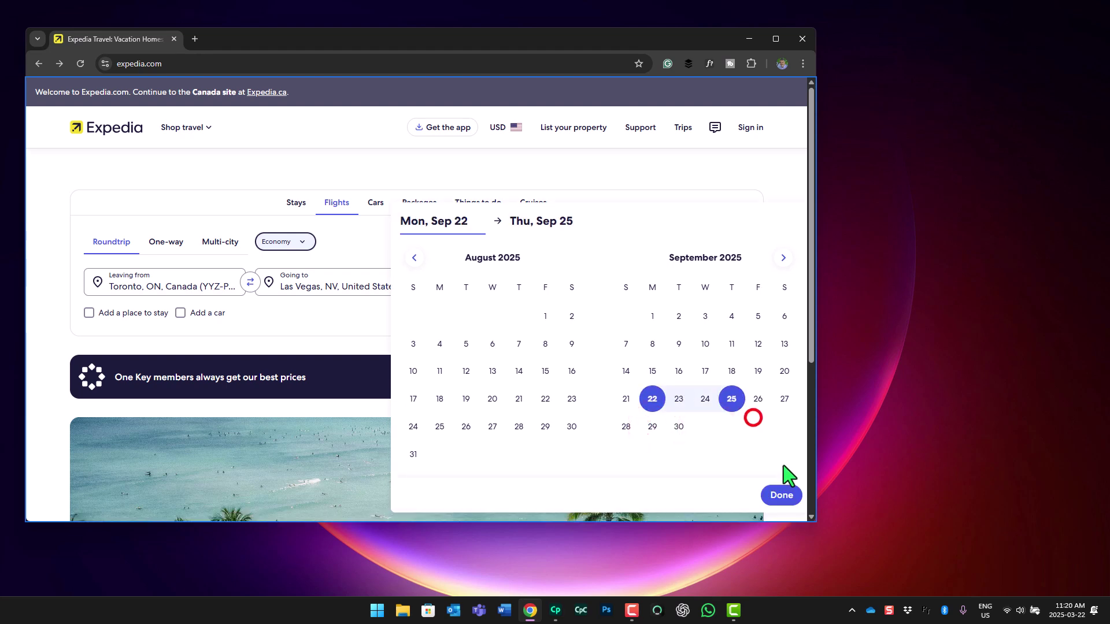
click(783, 498)
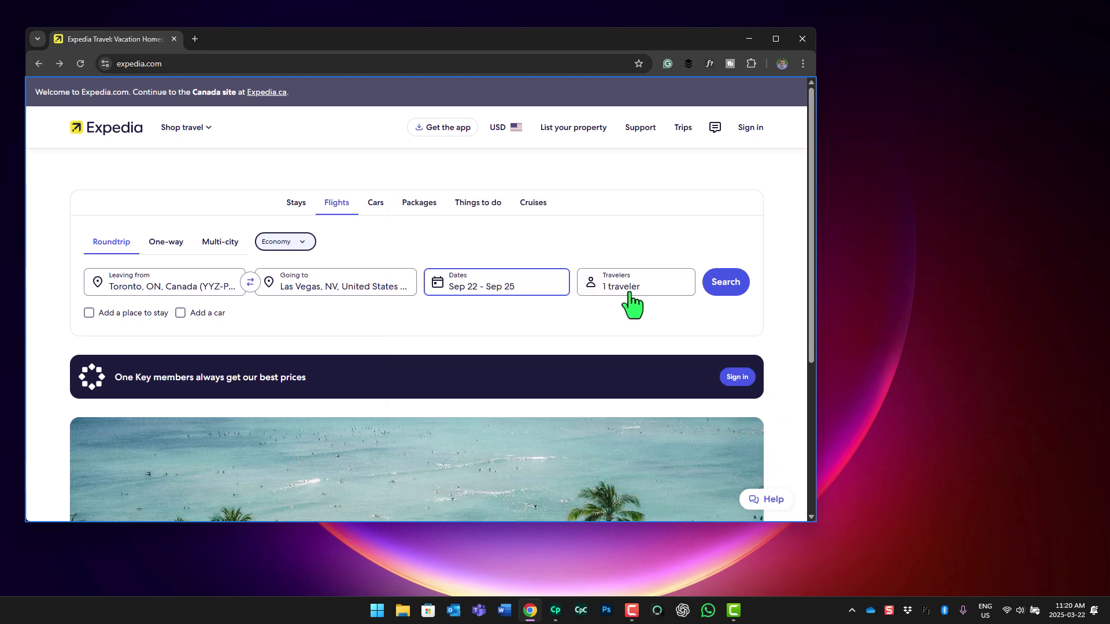
click(740, 282)
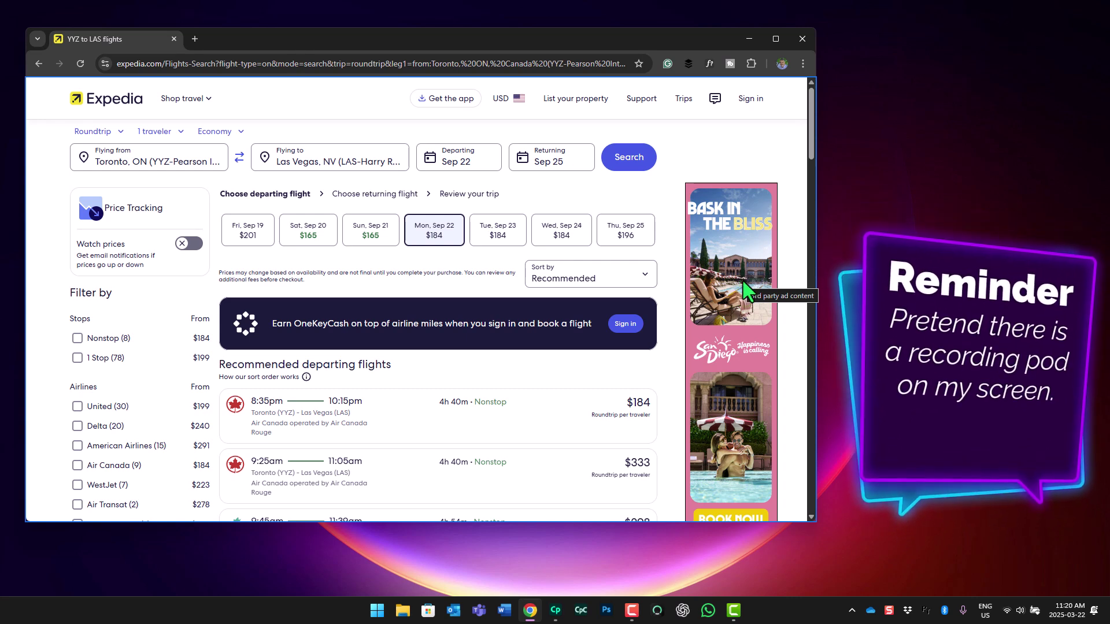
click(954, 78)
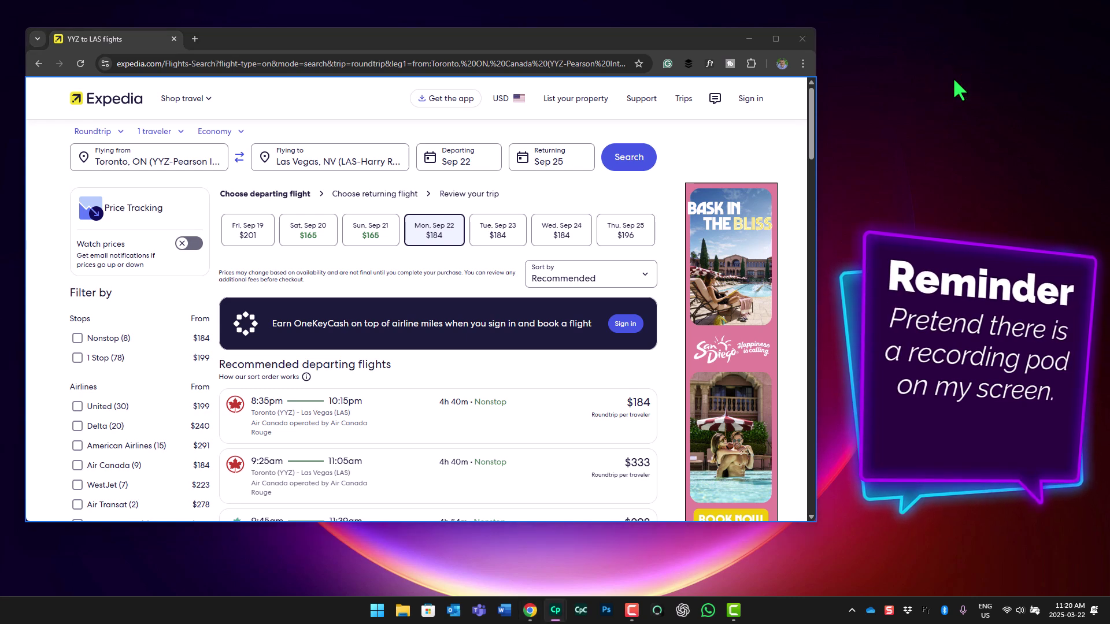
- End the recording, hide slide 1's Expedia background image, and return to simulation slide 1
click(919, 78)
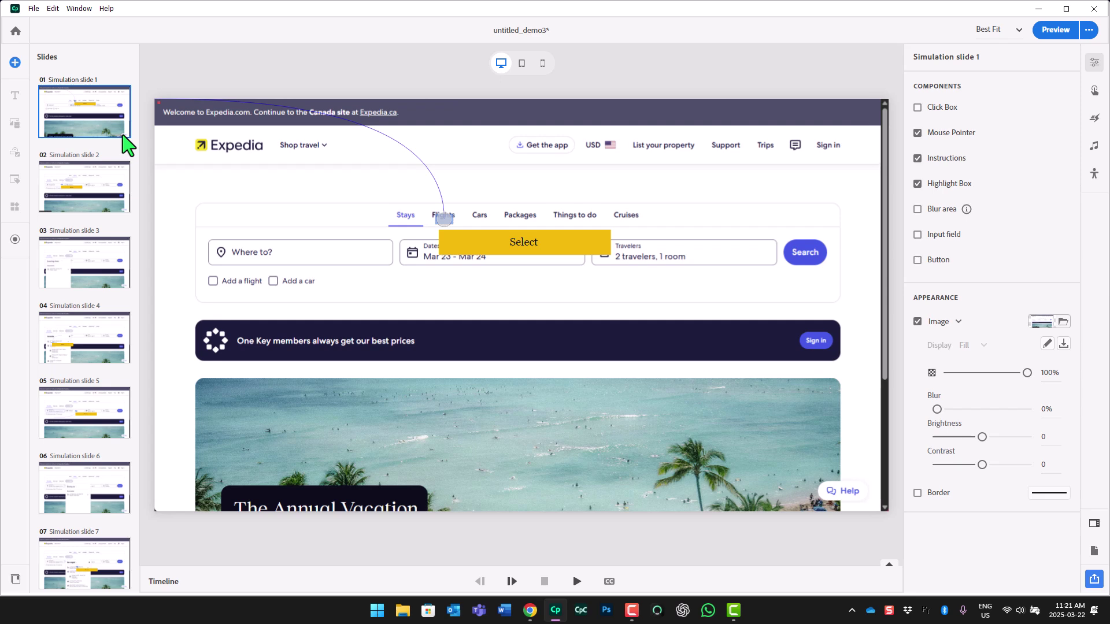
click(918, 322)
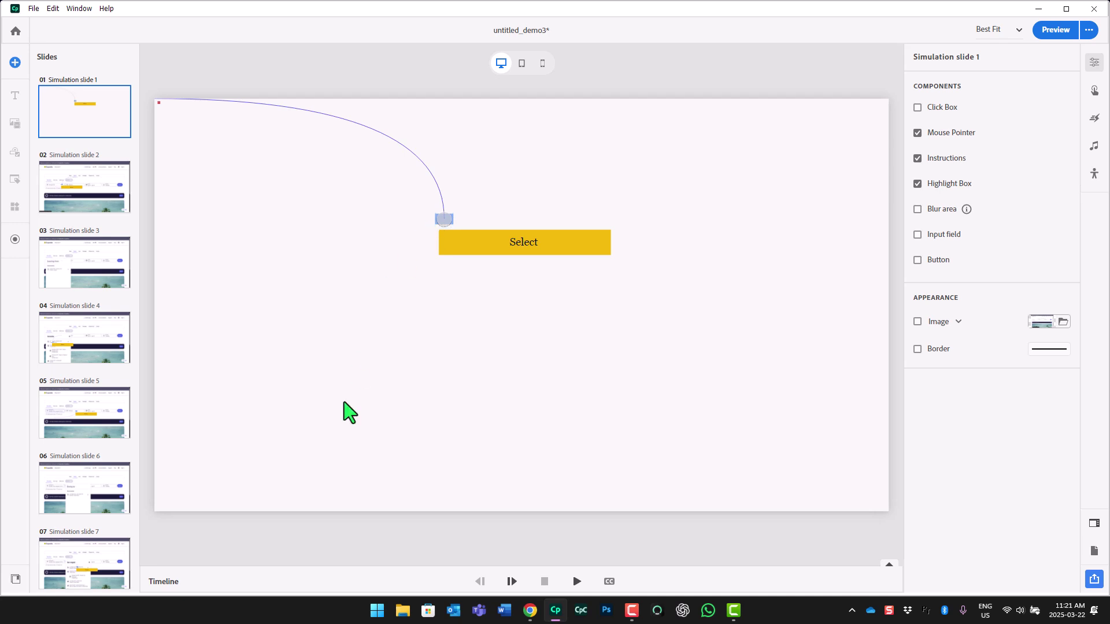
click(89, 274)
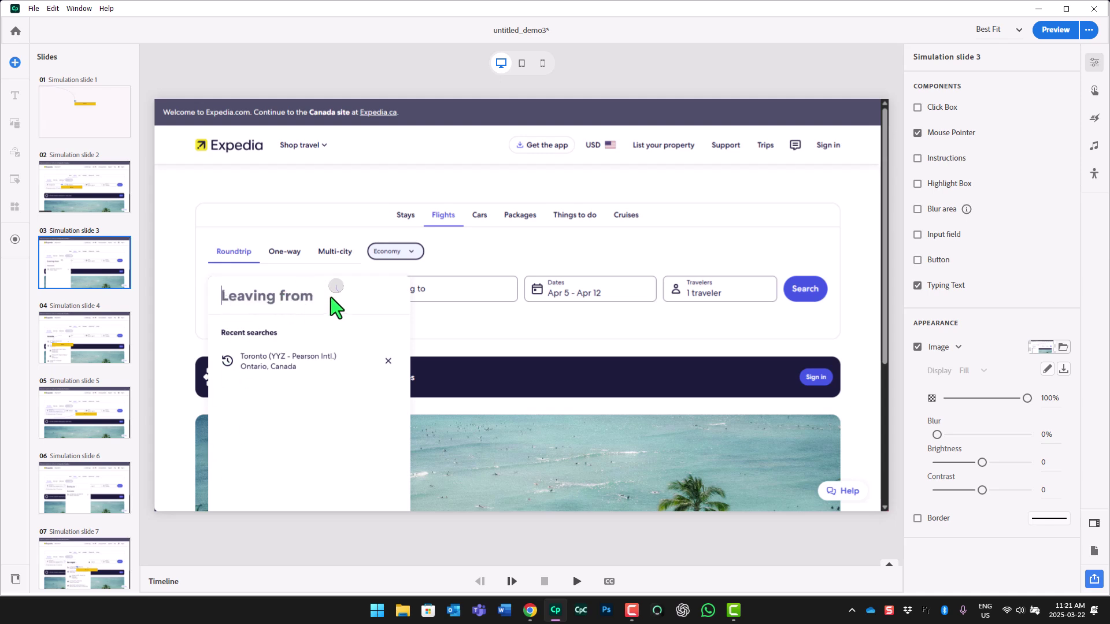
click(60, 127)
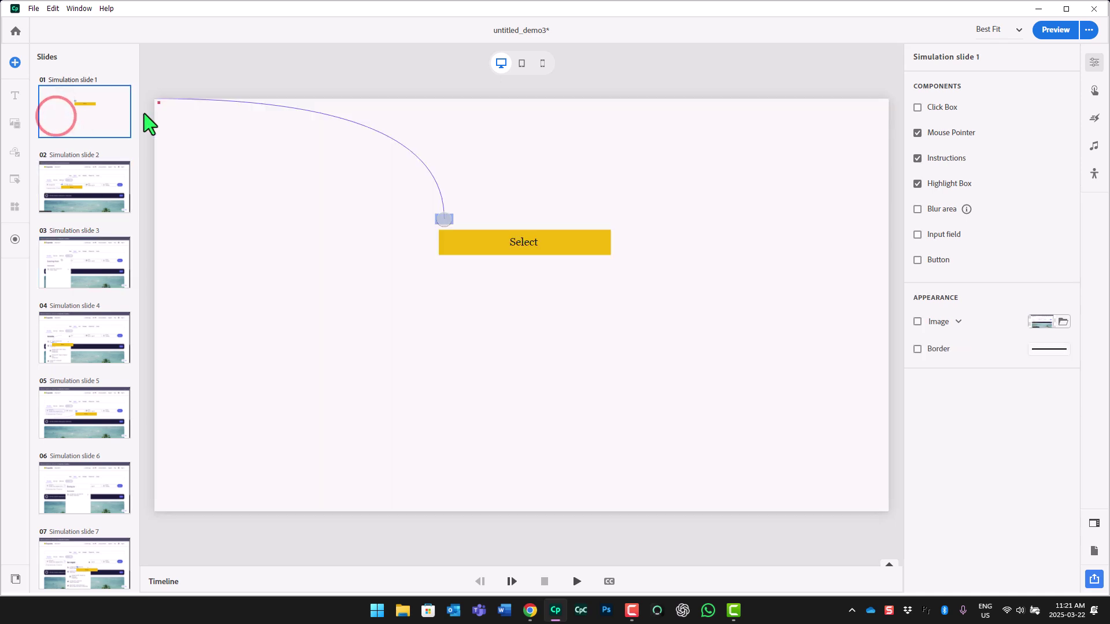
- Restore slide 1's Expedia screenshot and make Mouse_1 a large outlined arrow with click animation
click(918, 321)
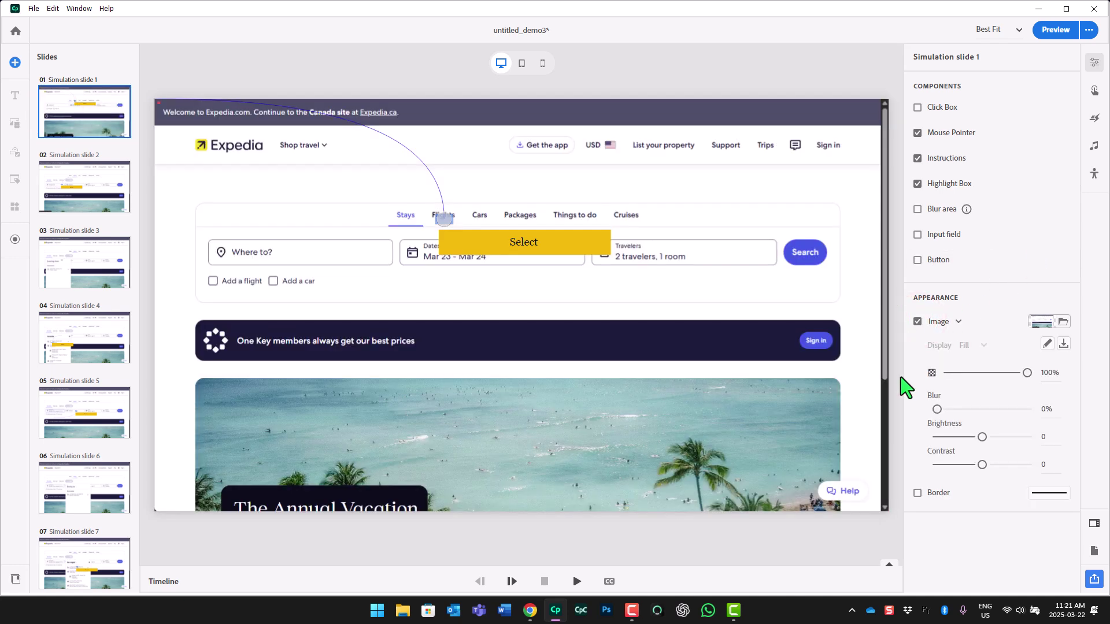
click(446, 222)
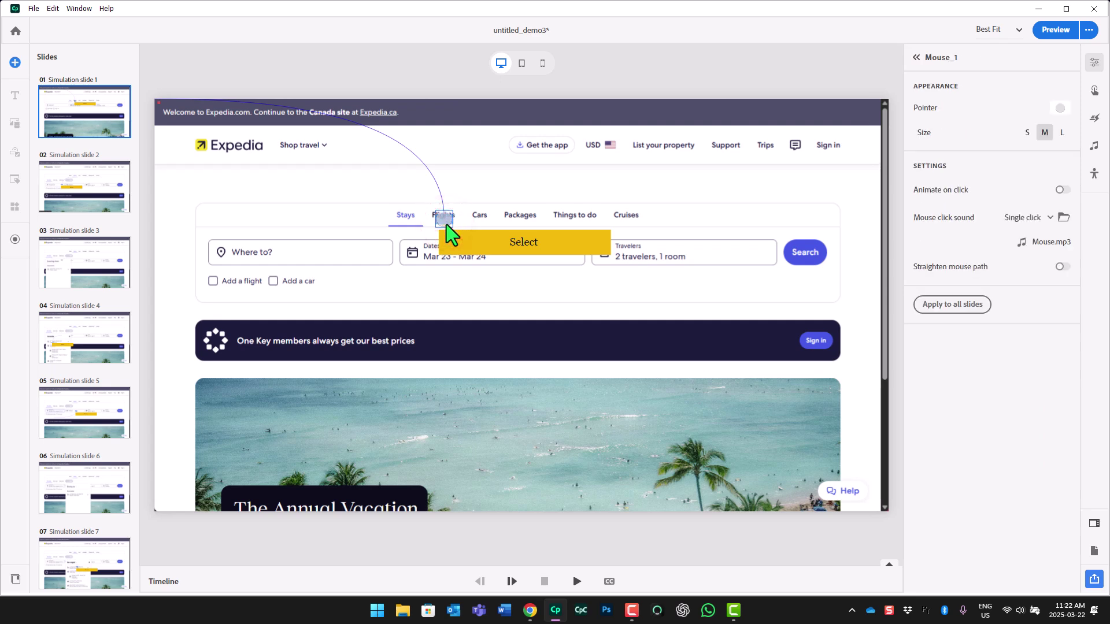
click(1060, 110)
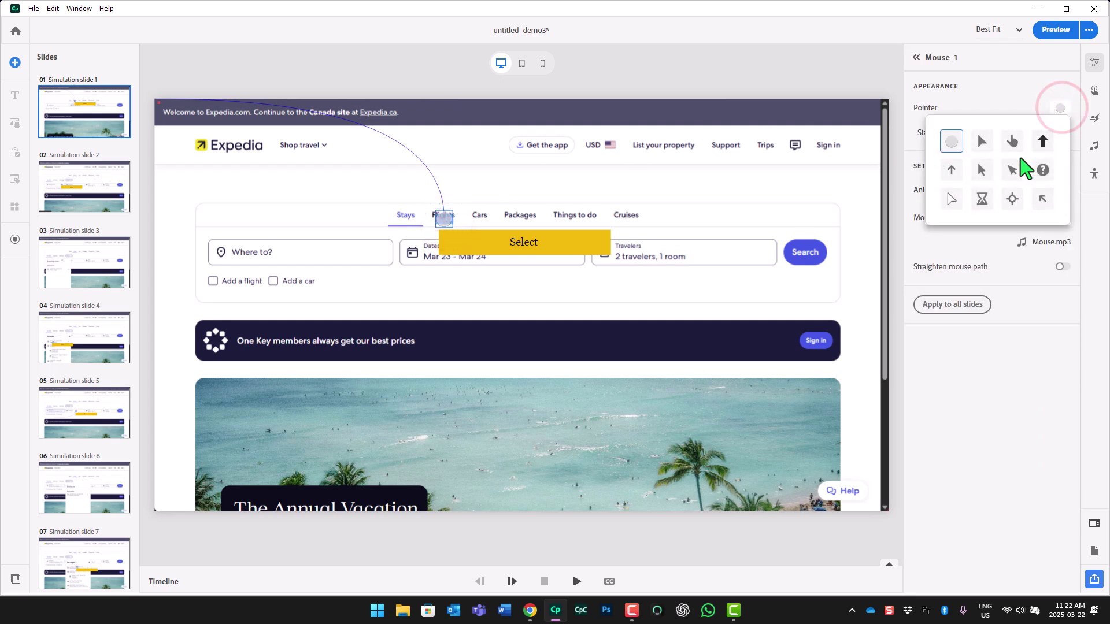
click(951, 199)
click(1011, 100)
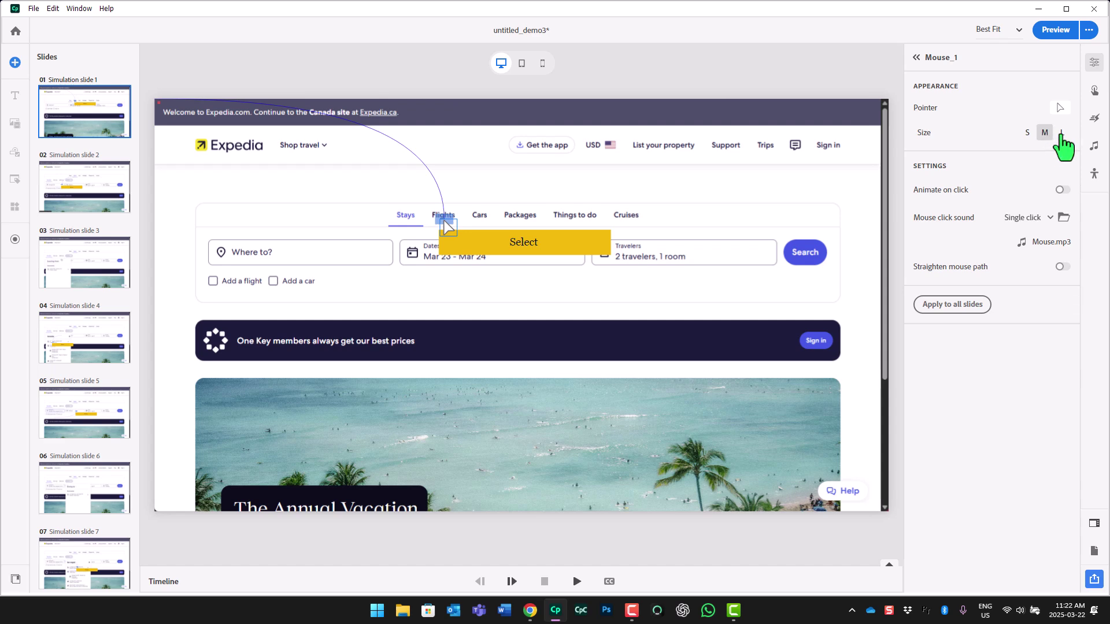
click(1062, 133)
click(1061, 190)
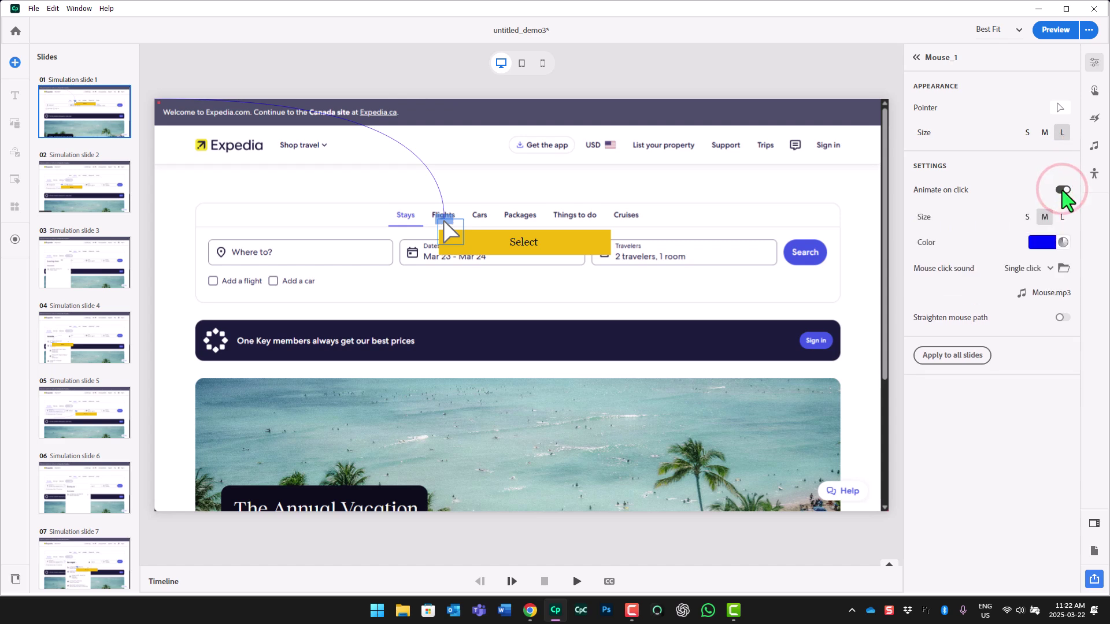
- Set the click animation colour to red (RGB 255, 0, 0) and apply mouse settings to all slides
click(1063, 243)
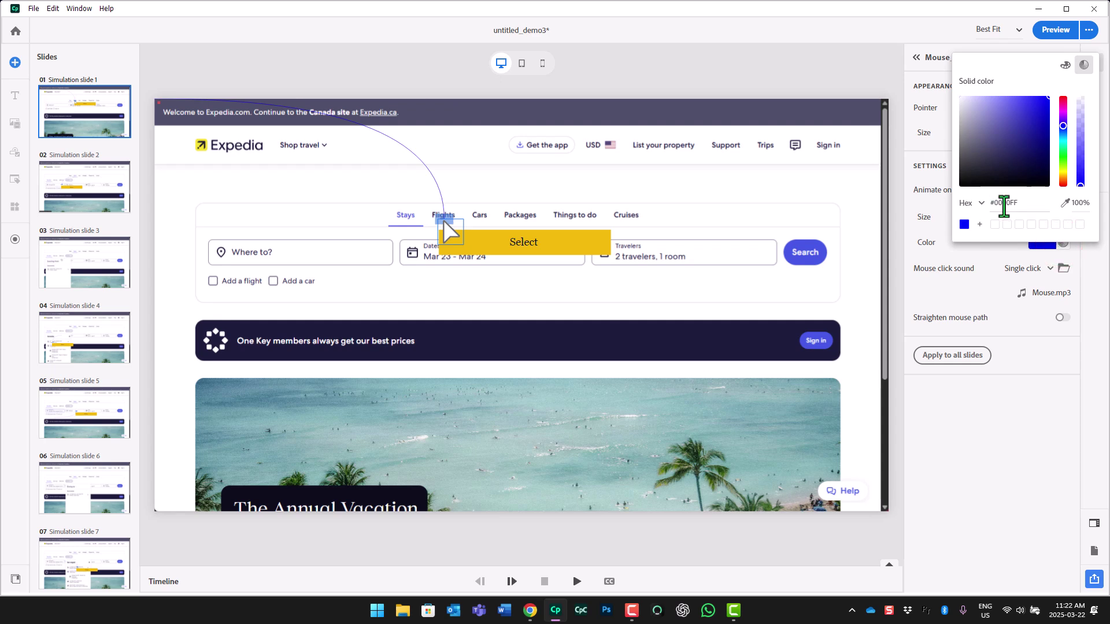
click(1005, 205)
click(978, 202)
click(979, 243)
click(992, 203)
double_click(999, 204)
text(255)
key(Tab)
key(Tab)
text(0)
key(Tab)
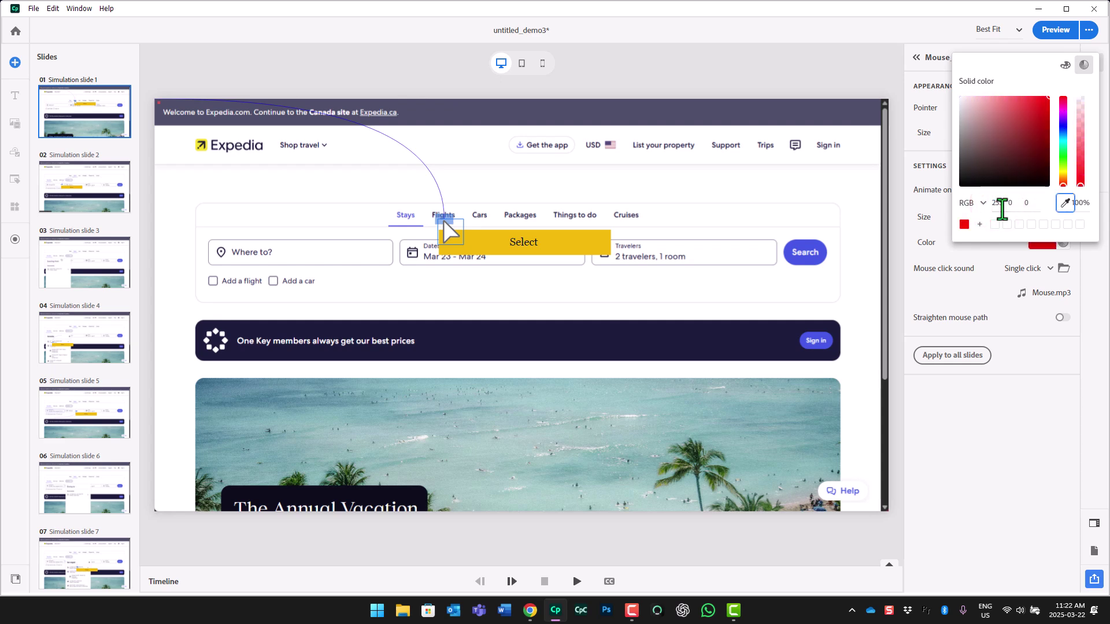
click(964, 225)
click(1008, 328)
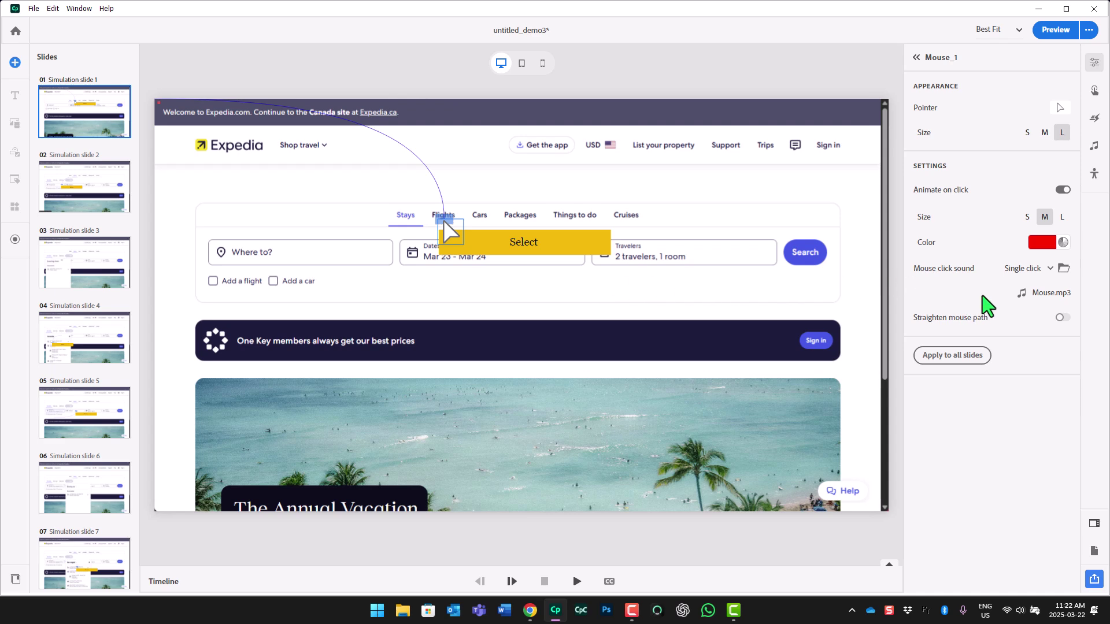
click(963, 361)
click(962, 361)
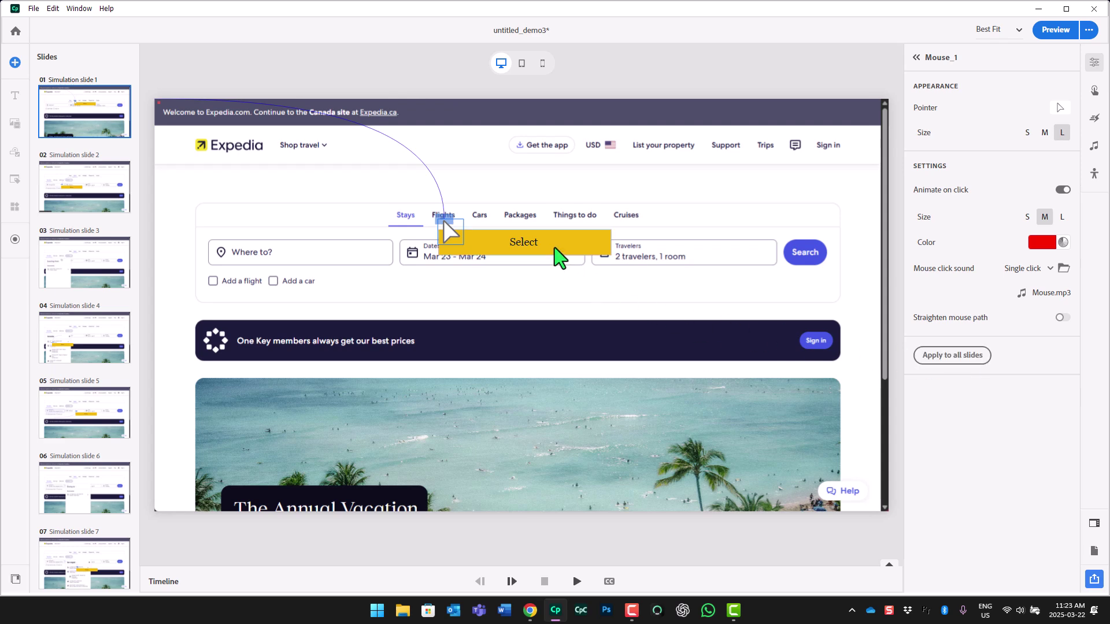
- Move the caption below Dates, reword it to 'To book company related travel. Visit Expedia.com…', and copy the text
drag(555, 248, 558, 293)
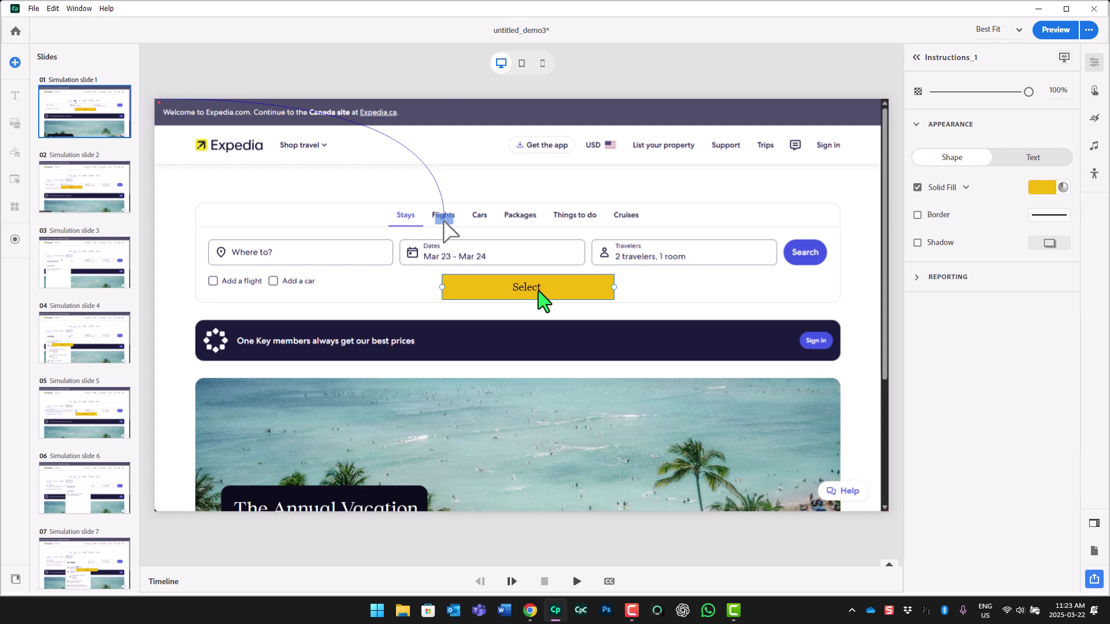
double_click(538, 289)
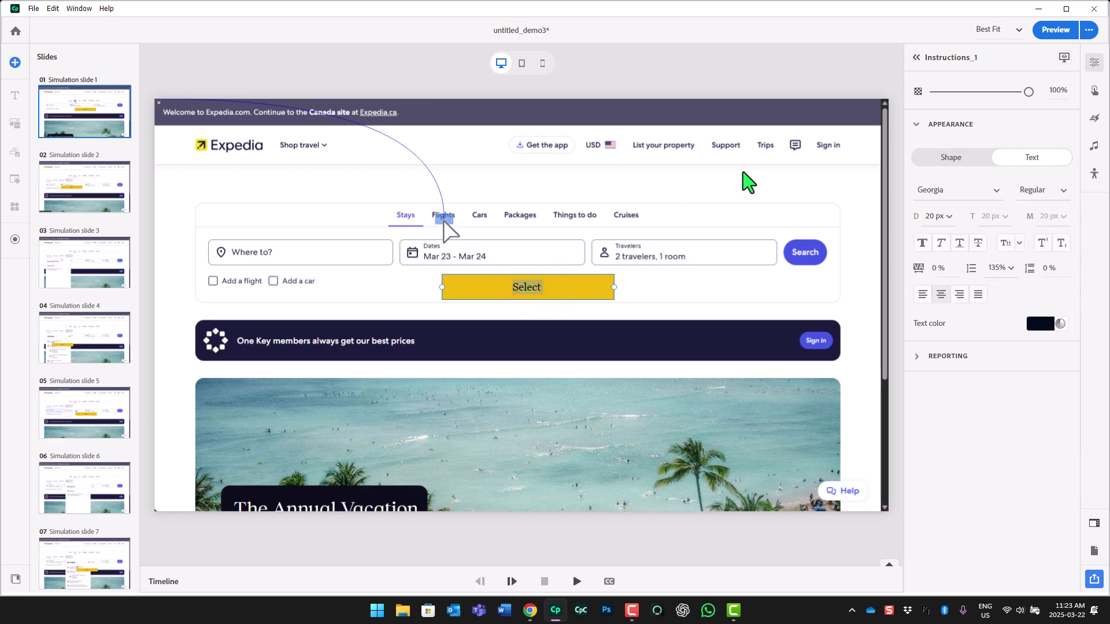
text(To book company related travel. Visit)
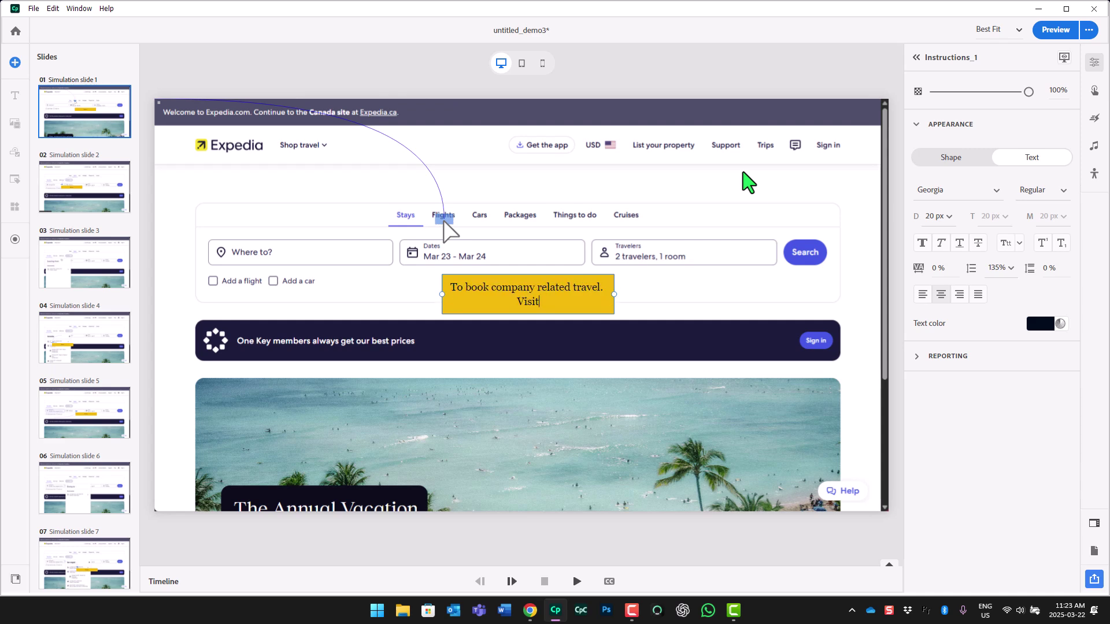
text( Expedia.com and start by clickin)
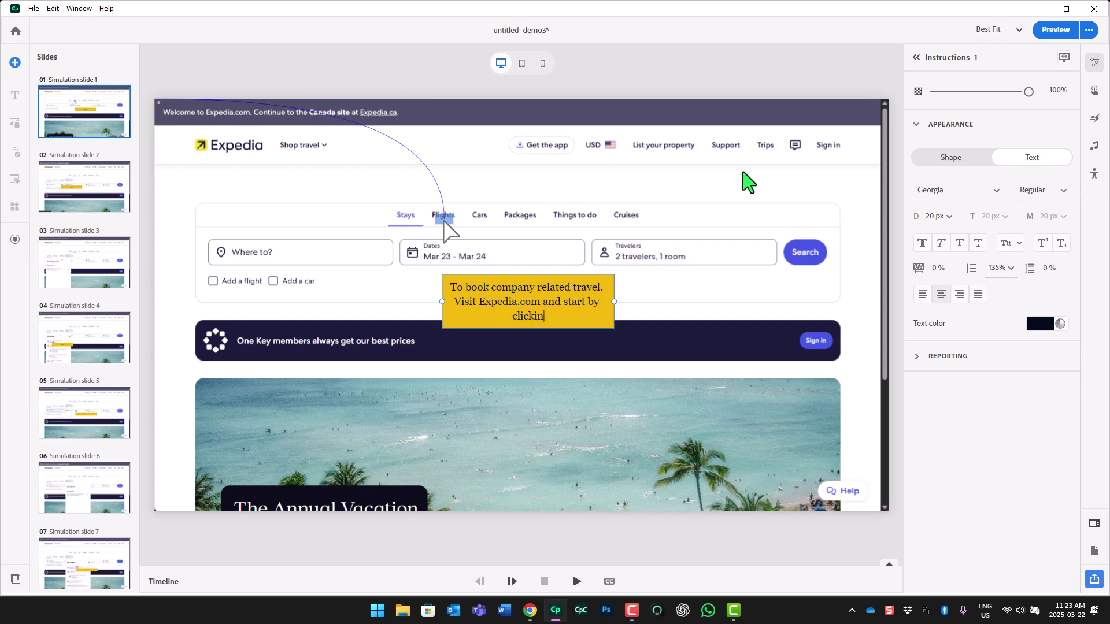
text(g on the Flights tab.)
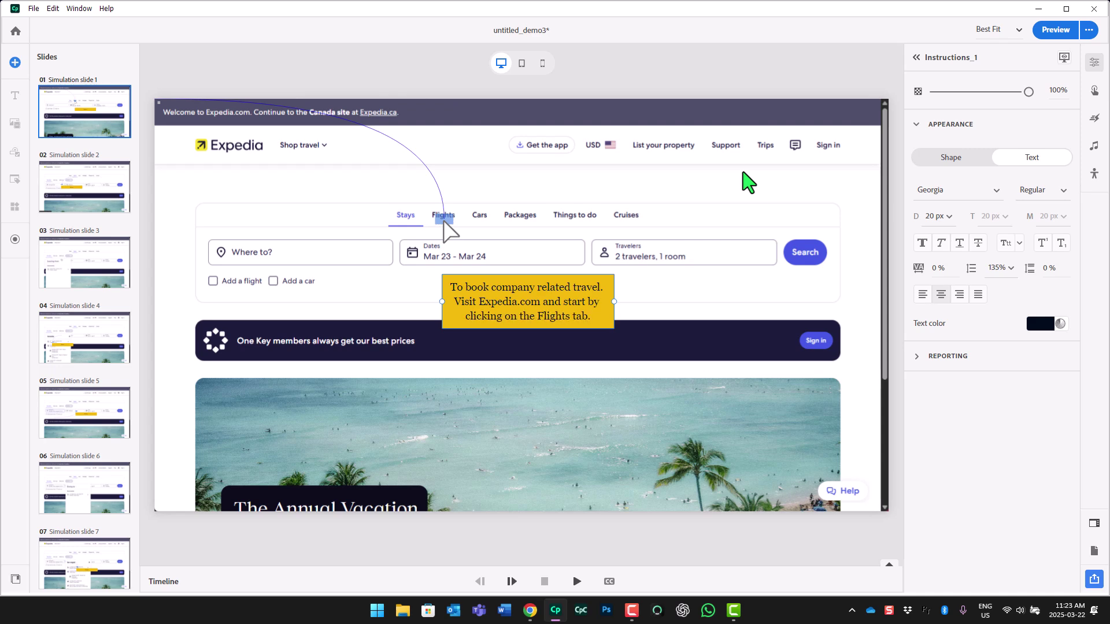
key(ctrl+a)
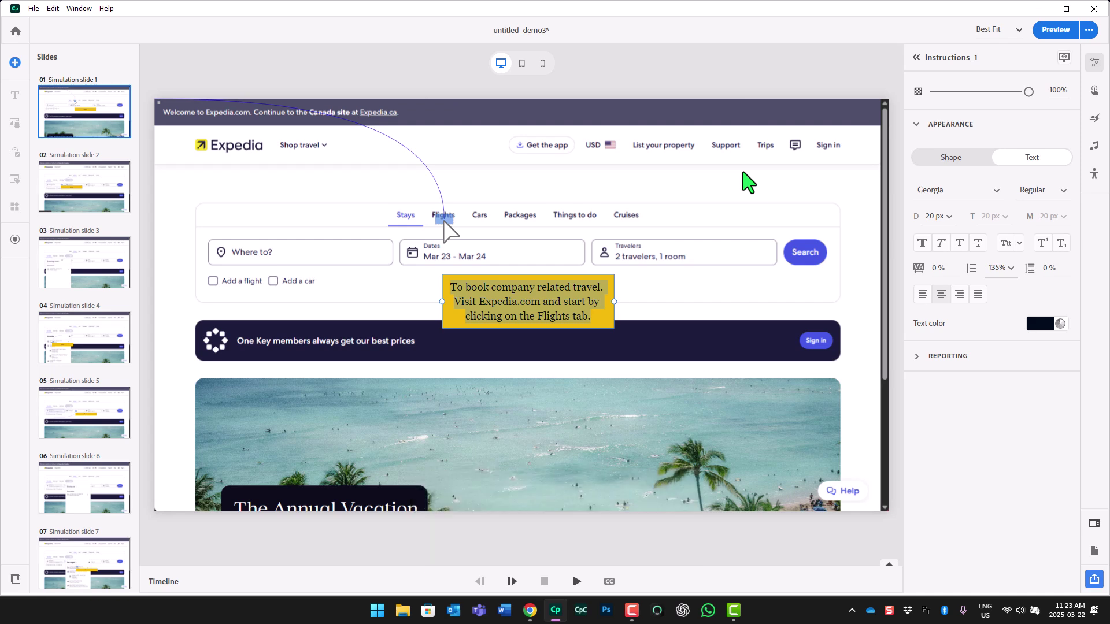
key(ctrl+c)
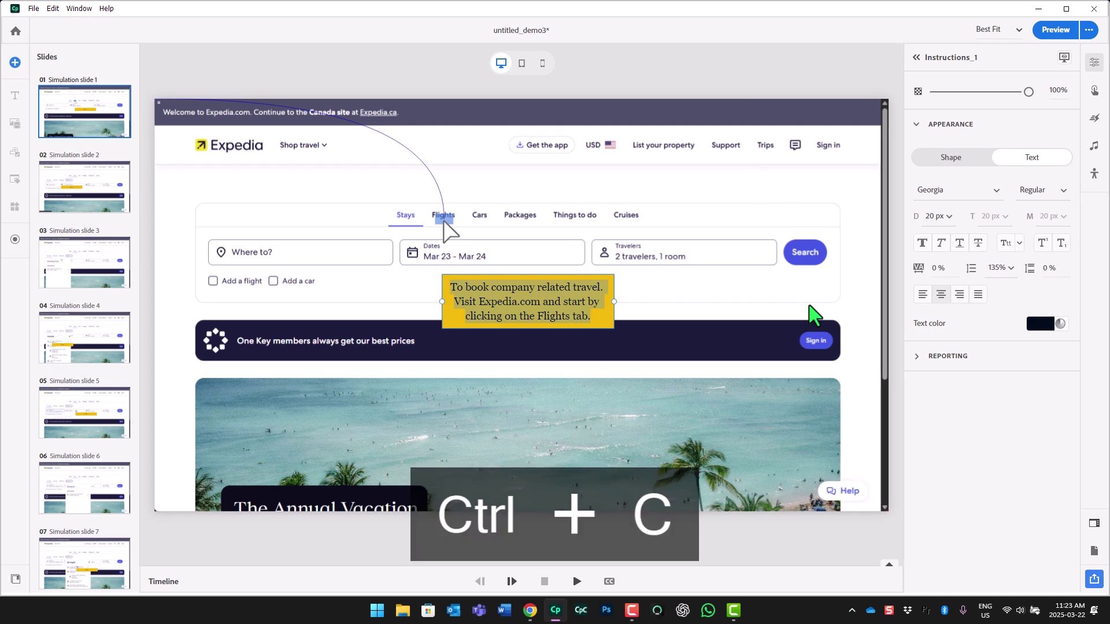
- Select Highlight_box_1 from the Timeline and resize it over the Flights tab
click(802, 578)
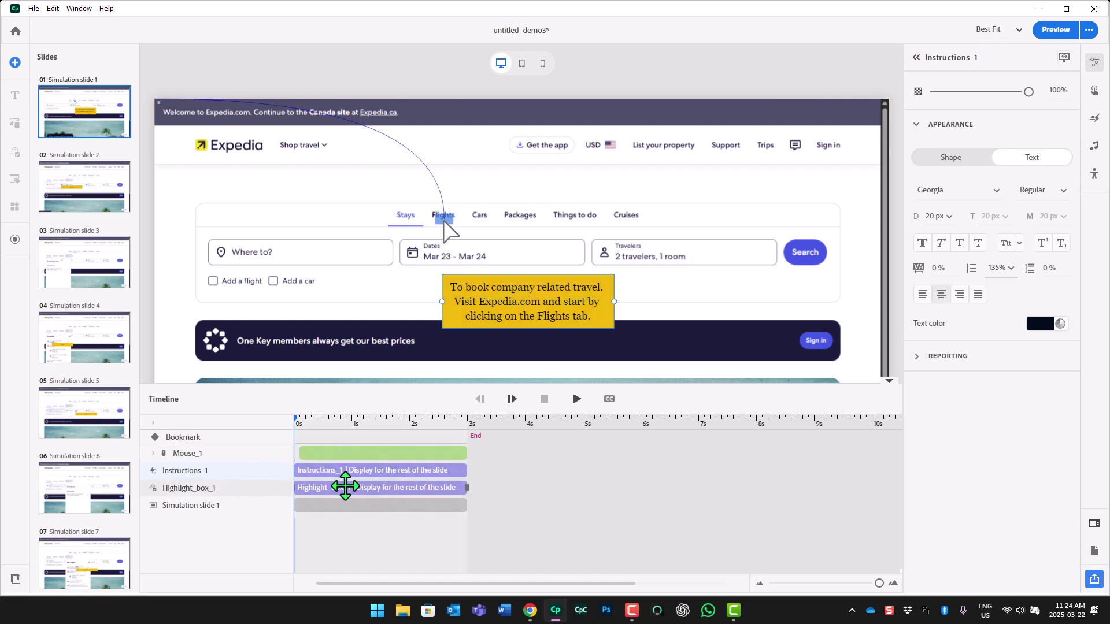
click(346, 487)
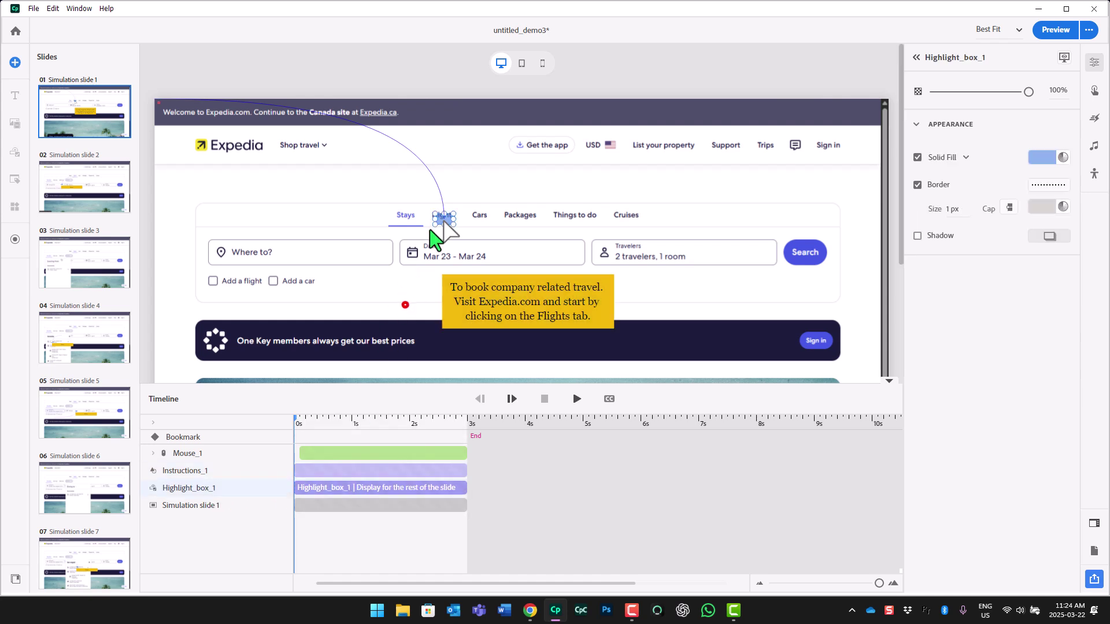
drag(431, 210, 465, 216)
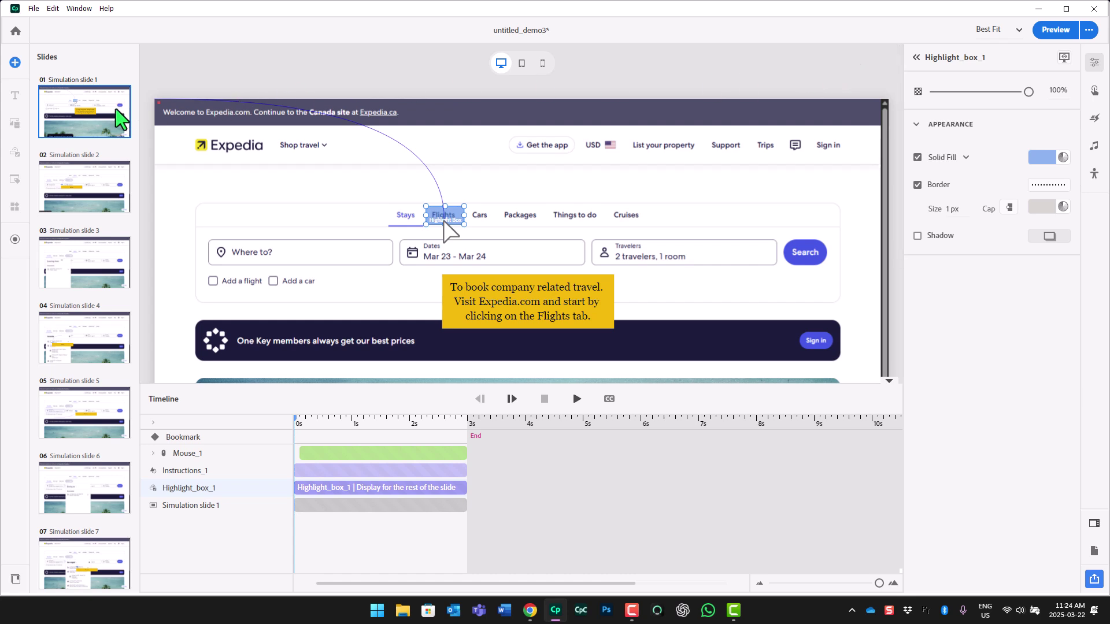
- Select simulation slide 1 and show its audio sources: Assets, System and Text-to-speech
click(82, 117)
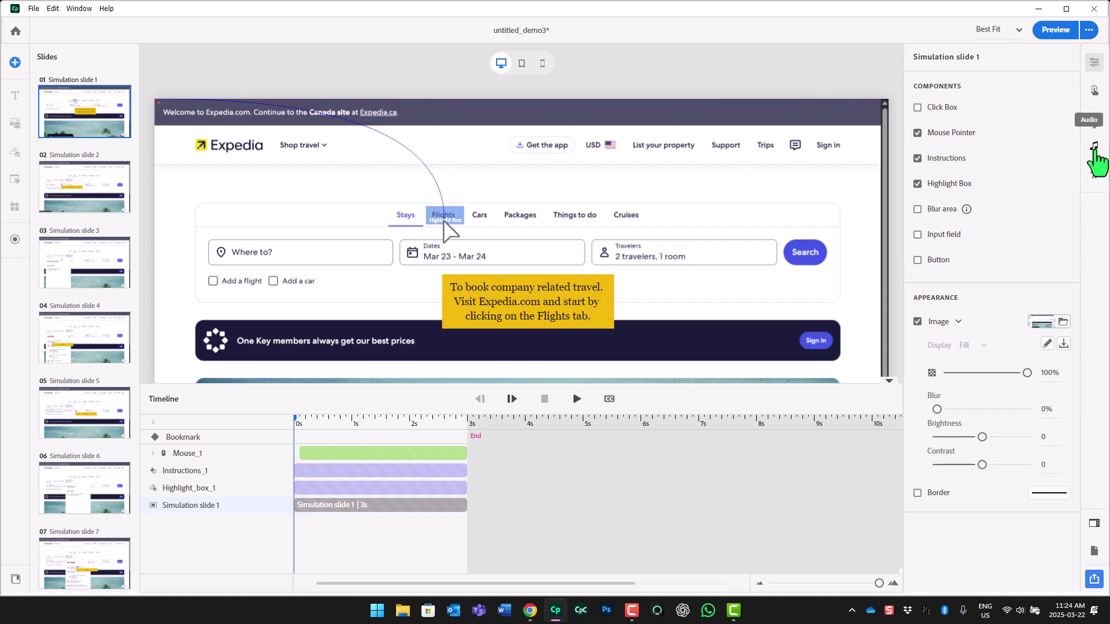
click(1095, 147)
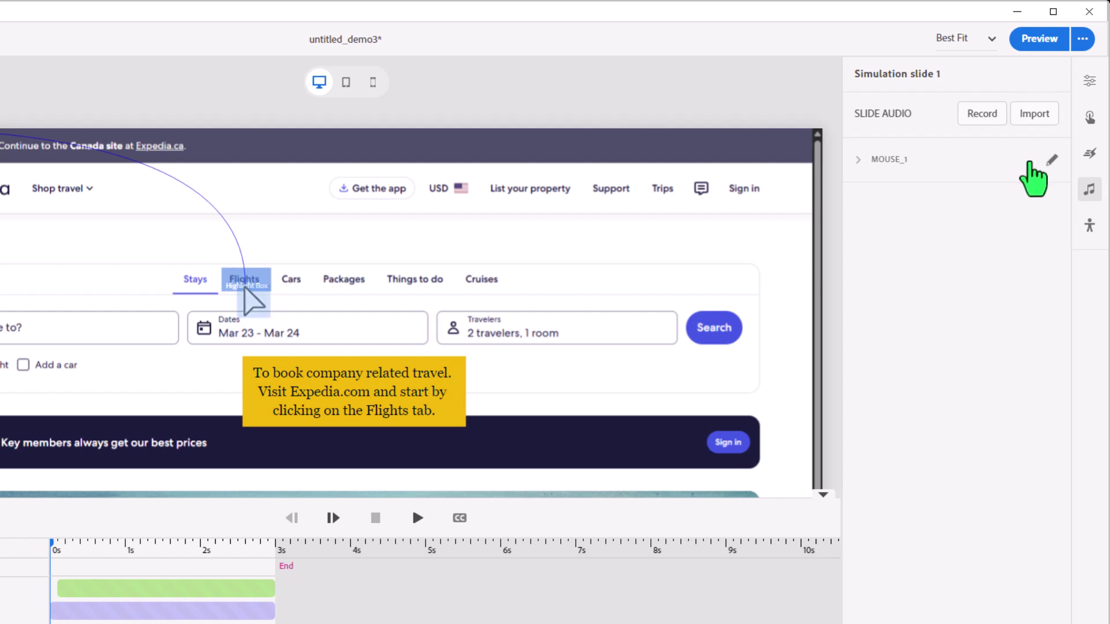
click(1038, 118)
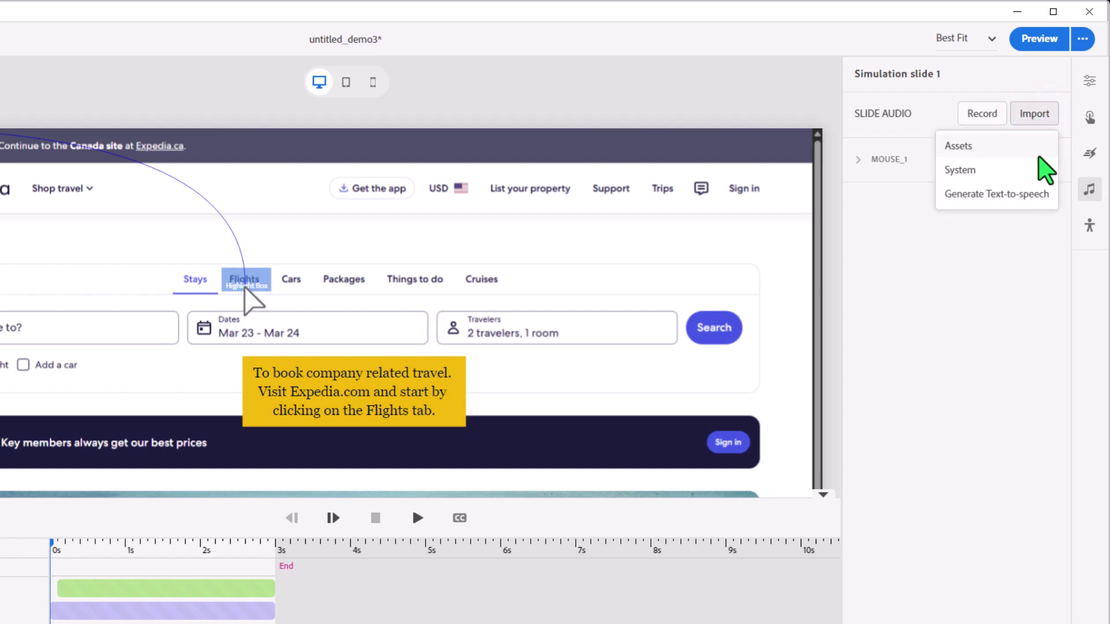
- Start text-to-speech narration for slide 1 and paste the instruction sentence as its caption
click(1034, 194)
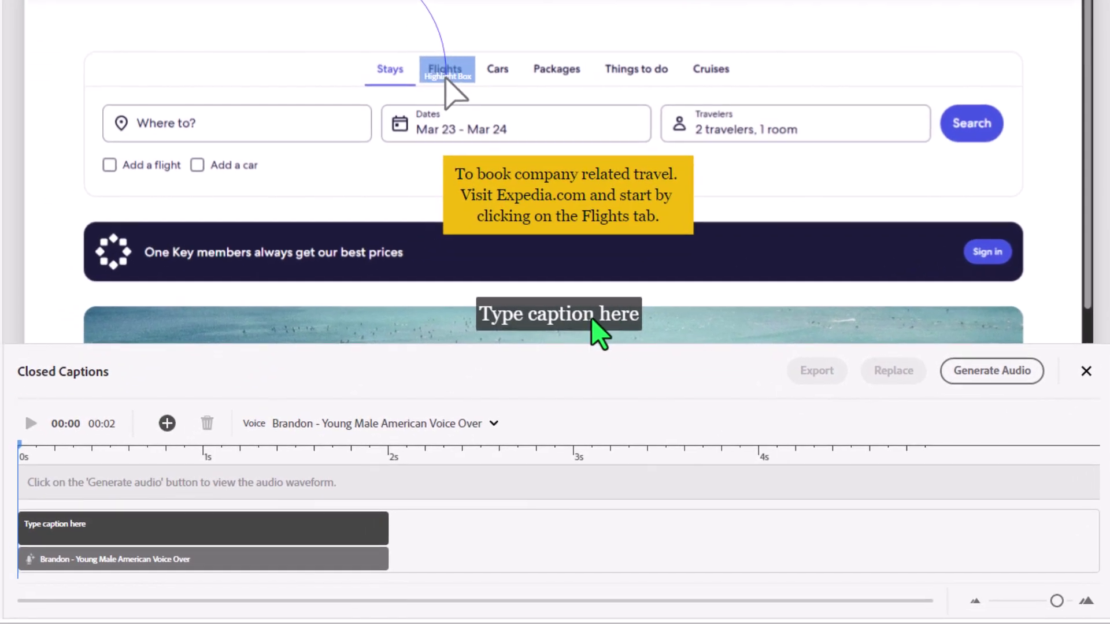
click(593, 323)
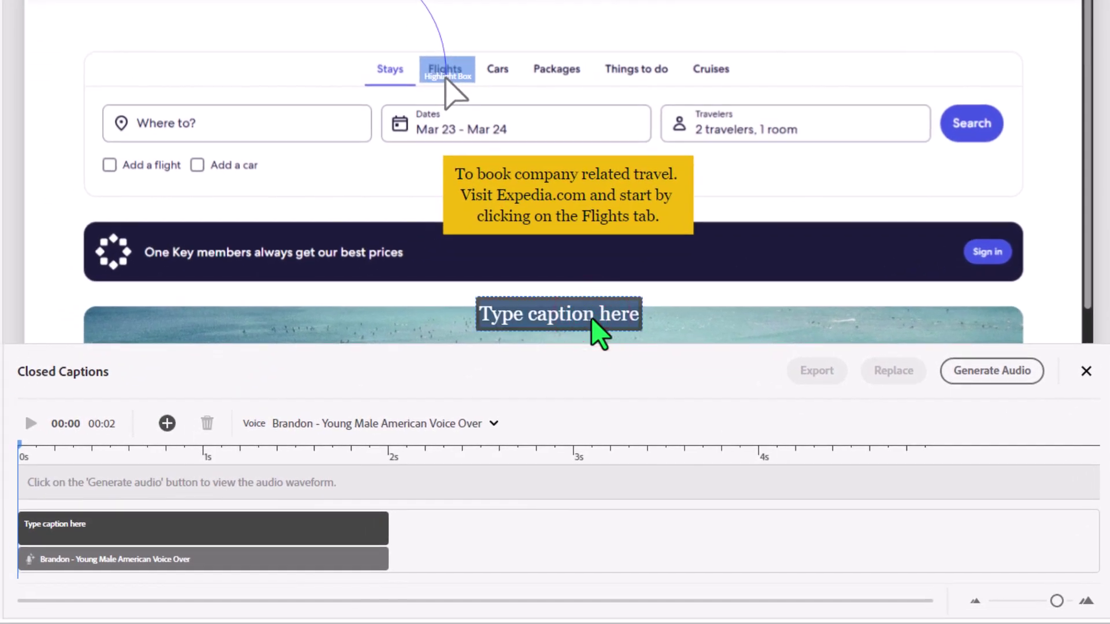
key(ctrl+v)
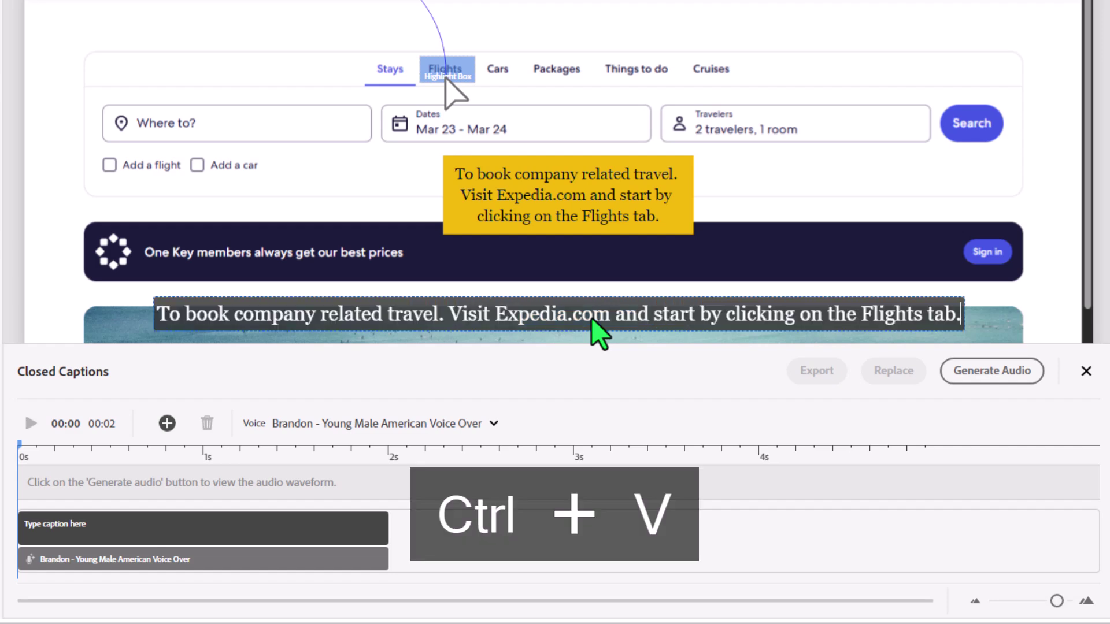
- Change 'travel. Visit' to 'travel, visit' in the caption, then copy the whole caption
click(443, 315)
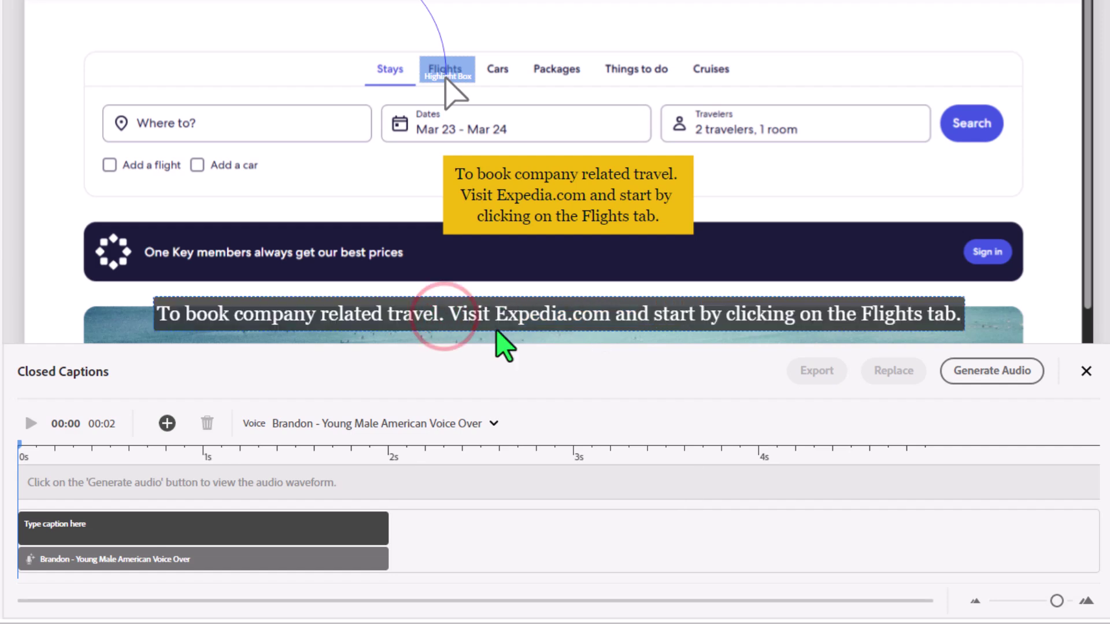
key(BackSpace)
text(,)
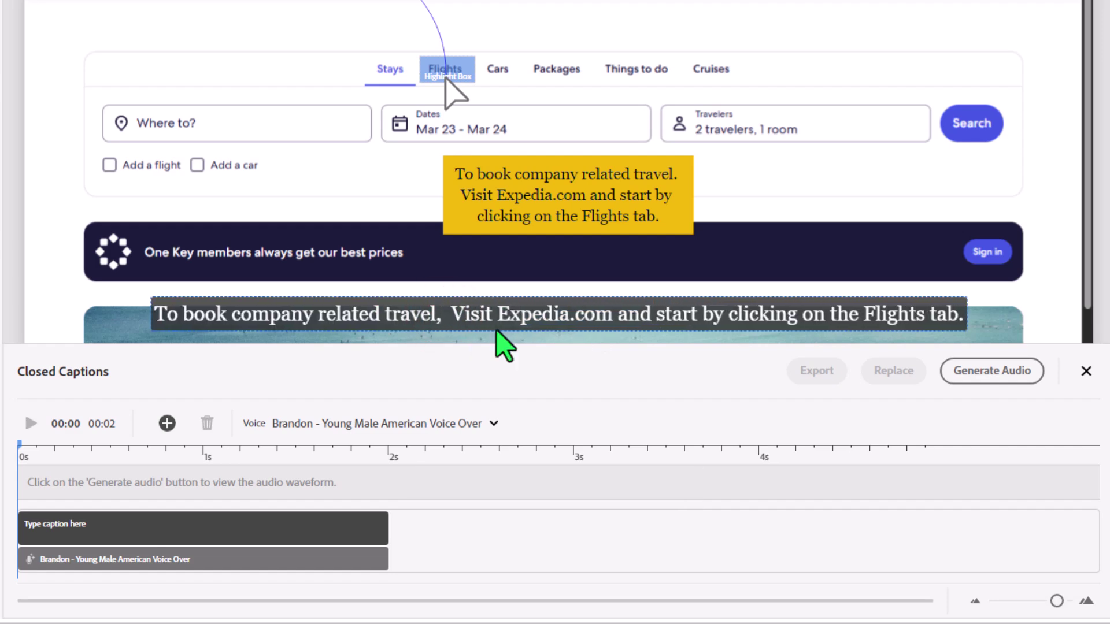
key(BackSpace)
text(v)
key(Delete)
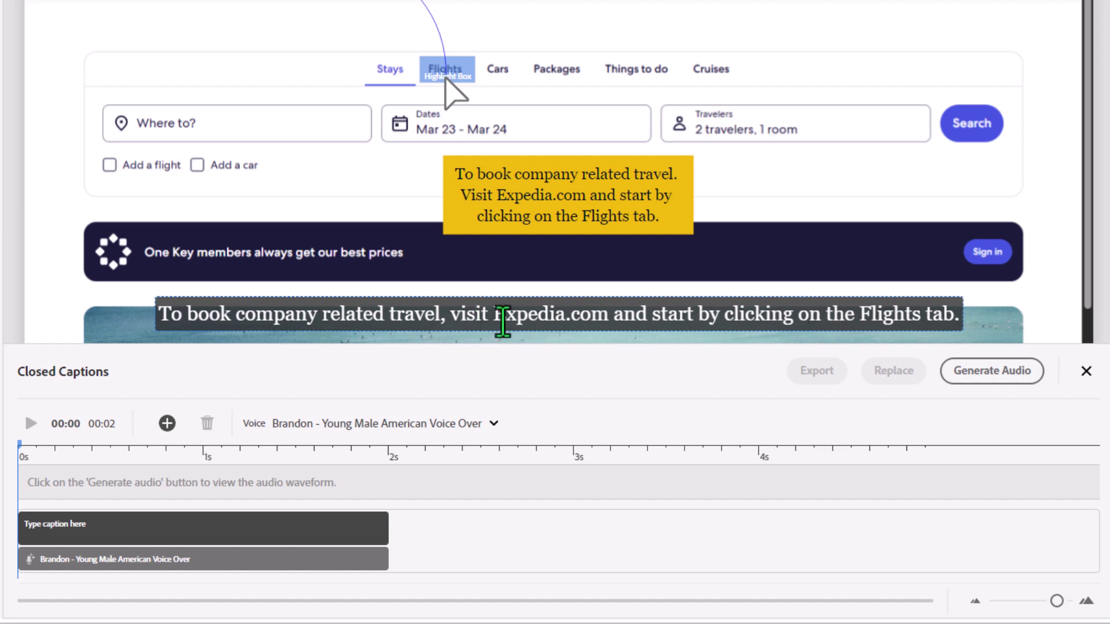
key(ctrl+a)
key(ctrl+c)
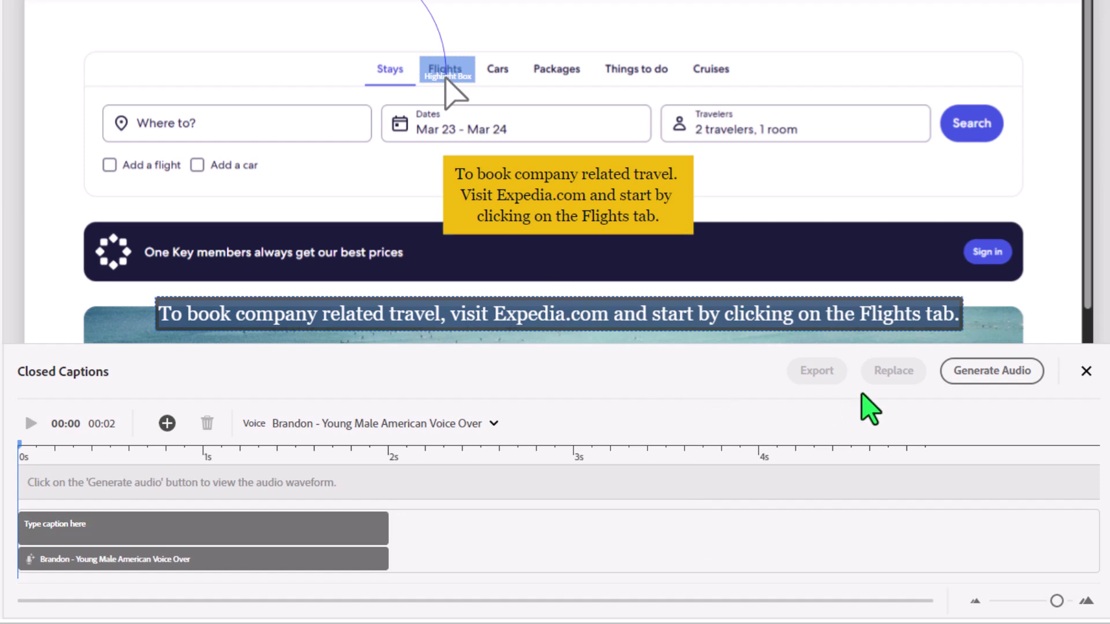
- Filter the AI voice library to English female voices and preview the Halley voice
click(420, 413)
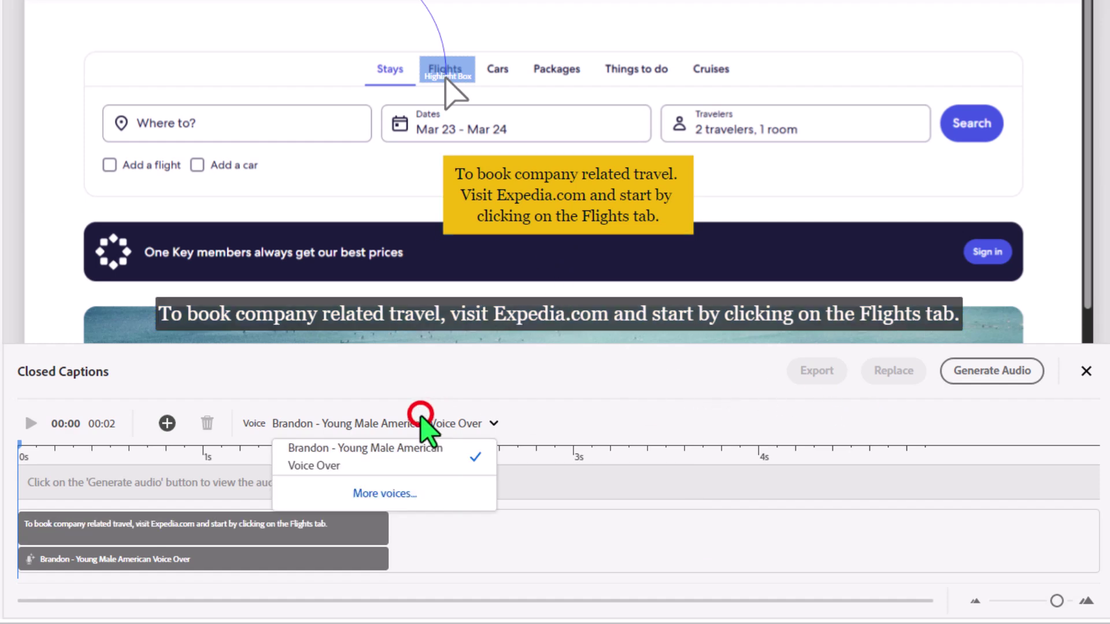
click(402, 492)
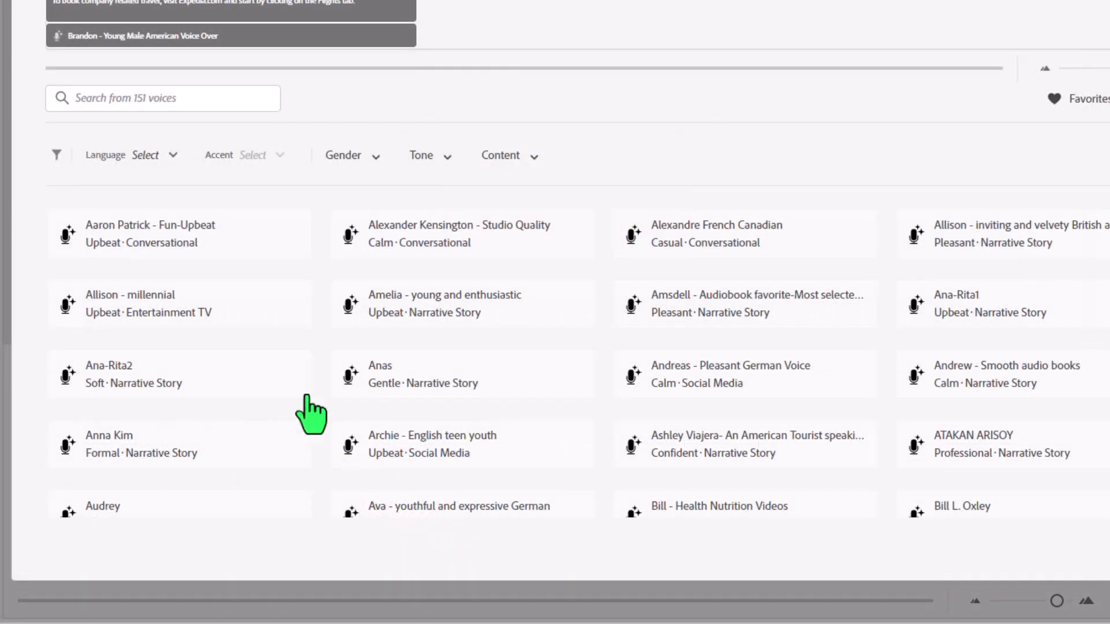
click(116, 446)
click(150, 155)
click(165, 243)
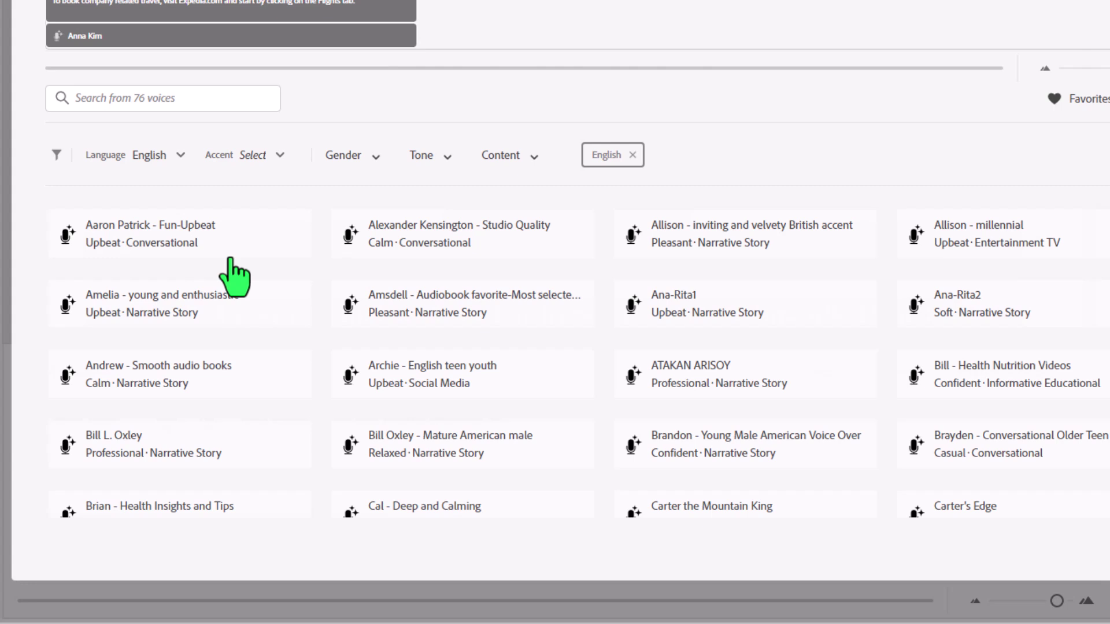
click(366, 162)
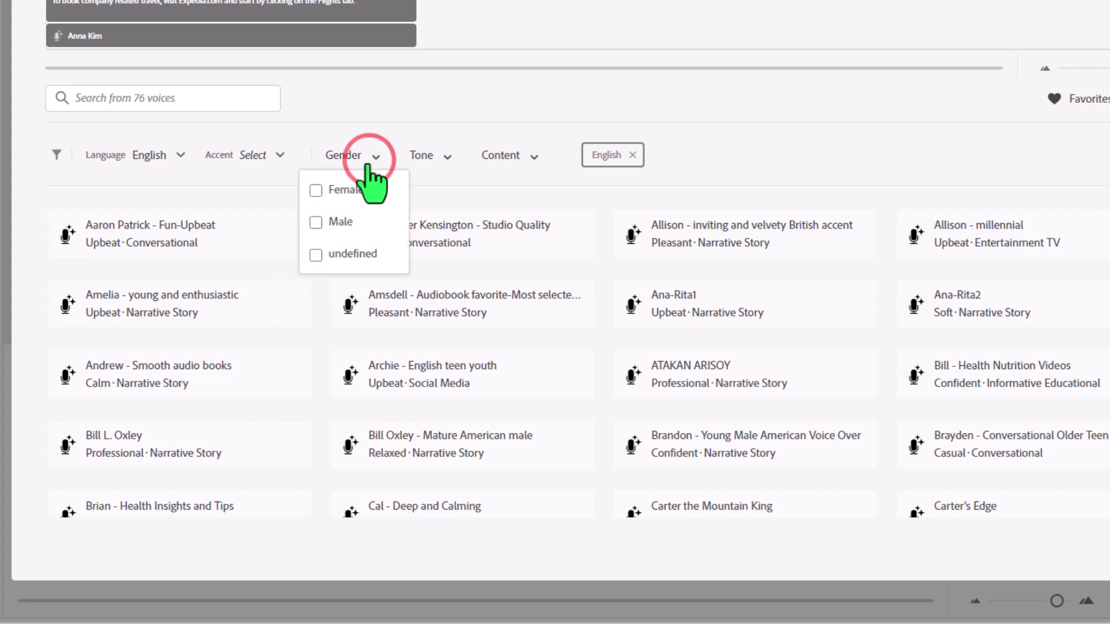
click(352, 190)
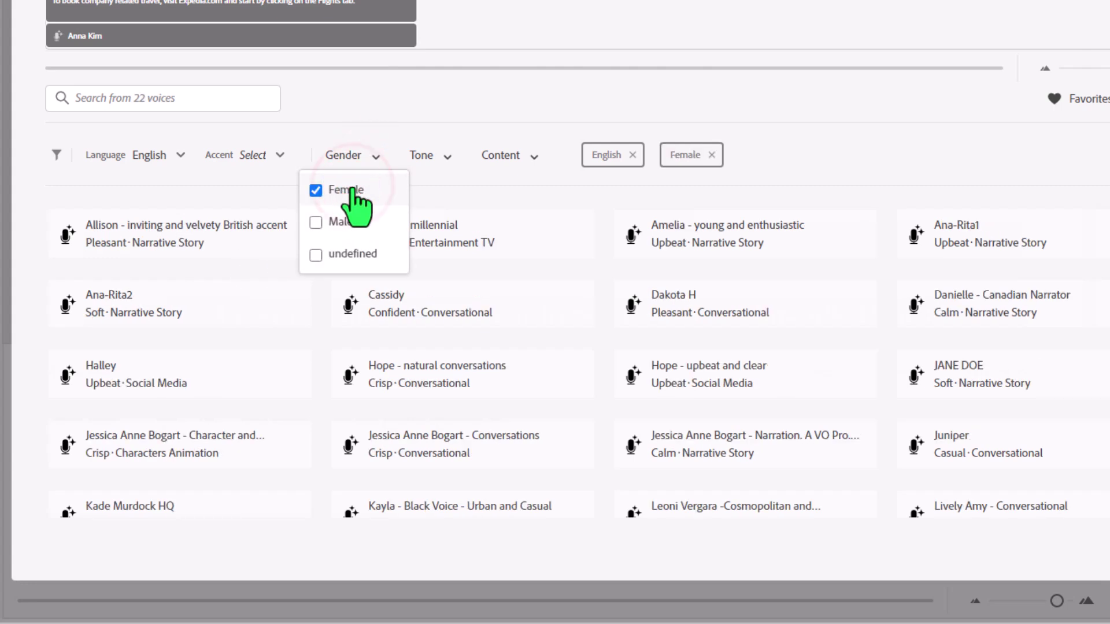
click(63, 373)
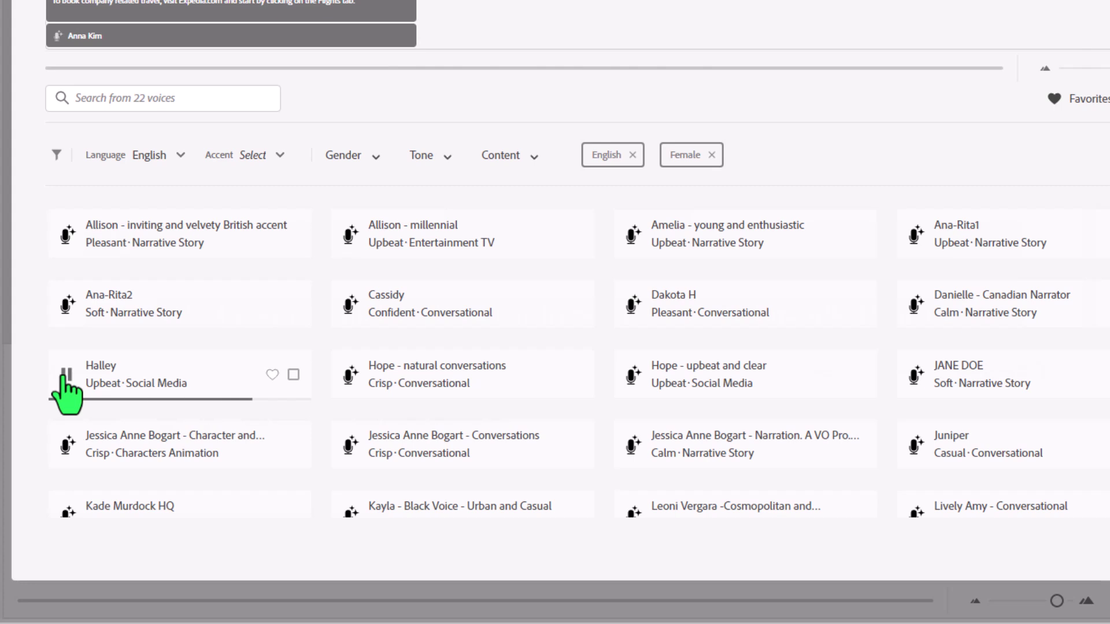
click(65, 376)
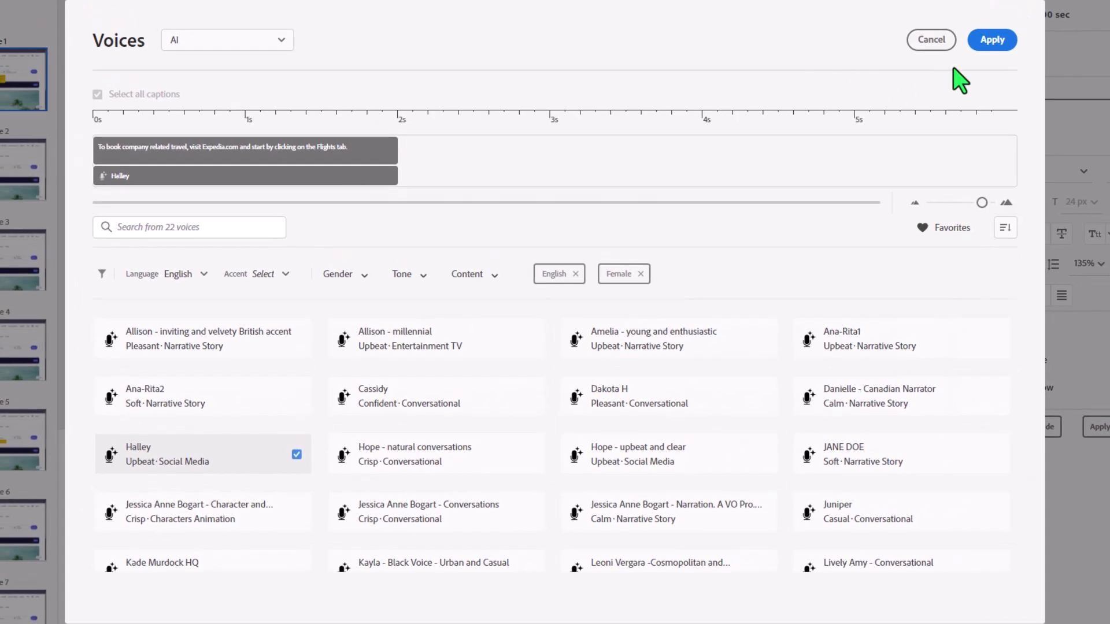
- Apply Halley, generate the narration, and show the Text to Audio1 clip in slide 1's timeline
click(1001, 41)
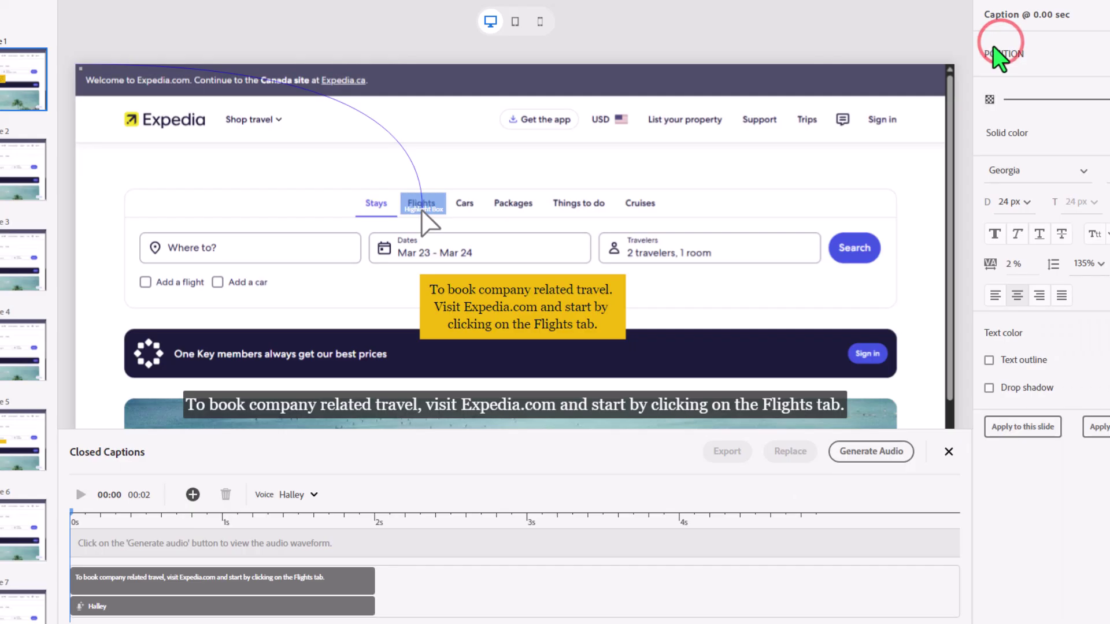
click(876, 452)
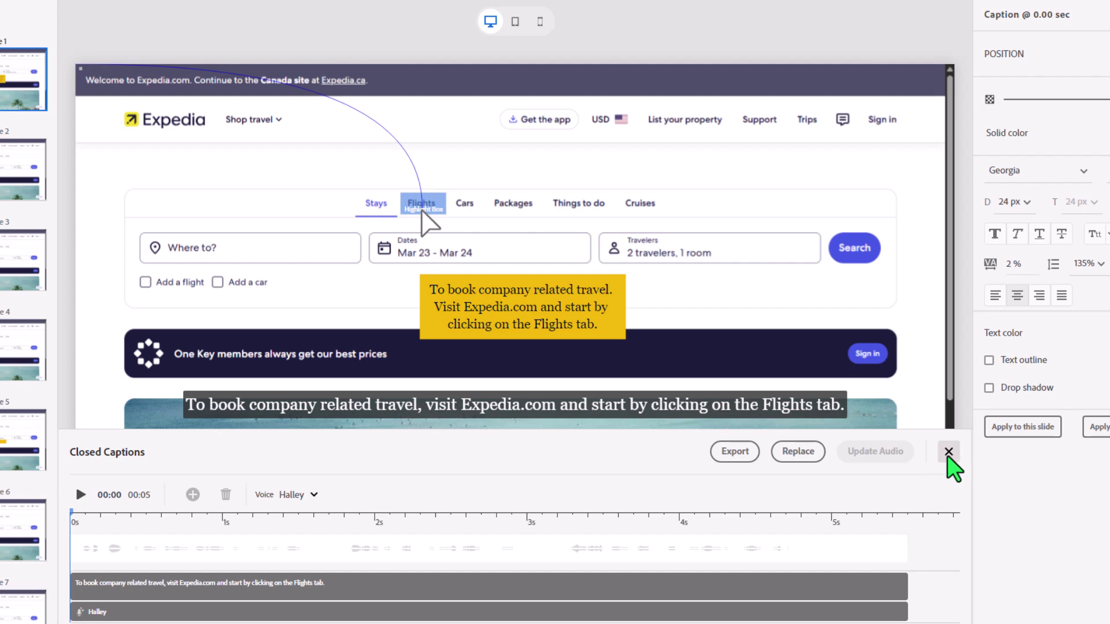
click(948, 452)
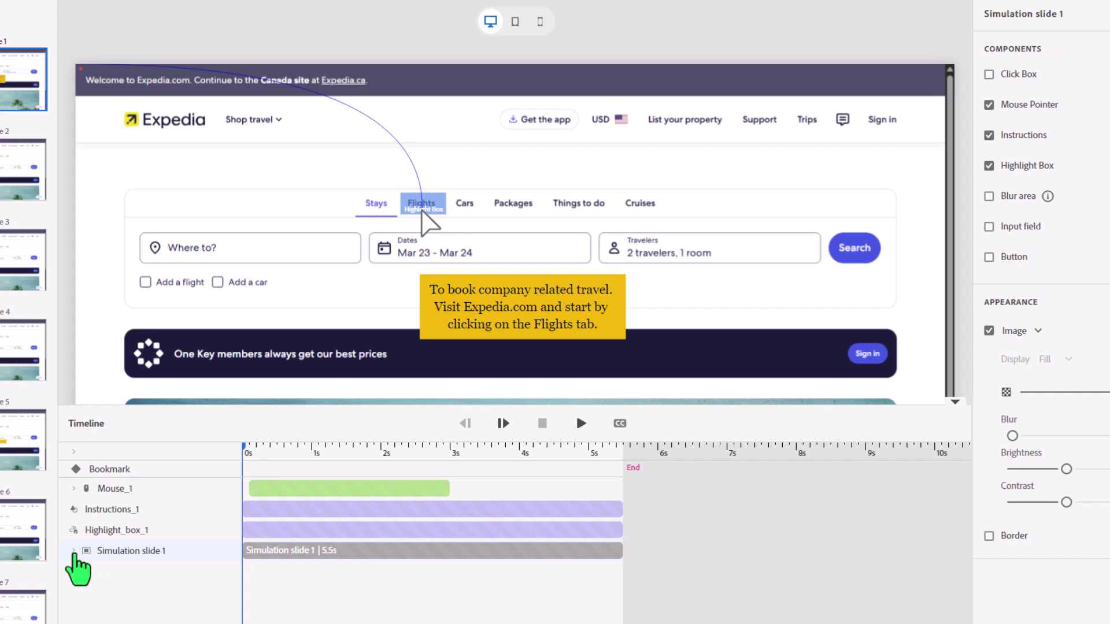
click(74, 551)
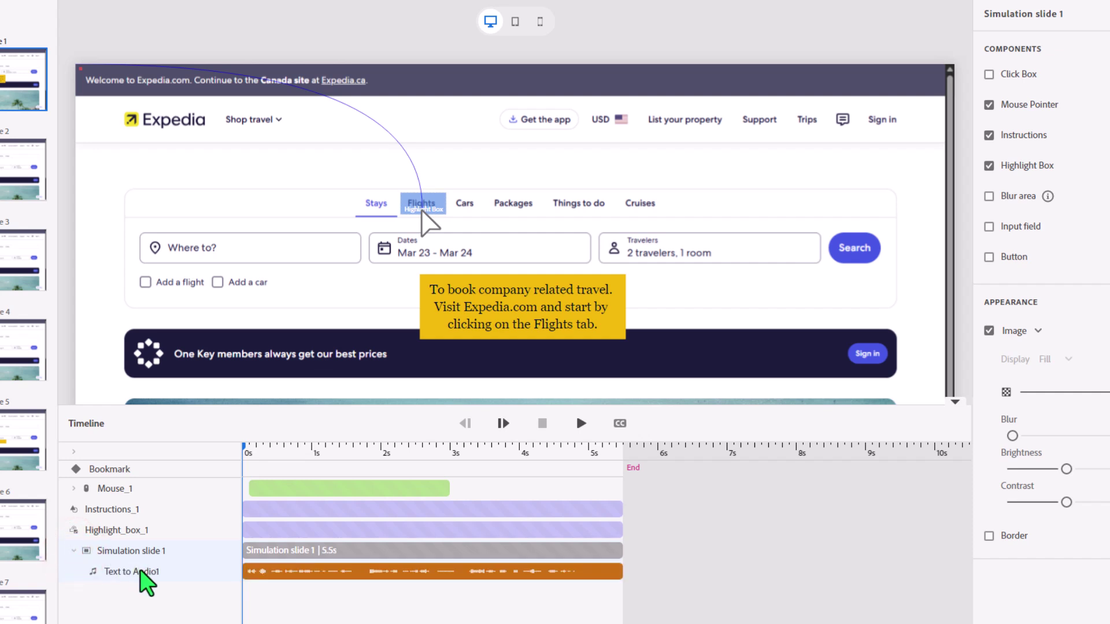
click(272, 572)
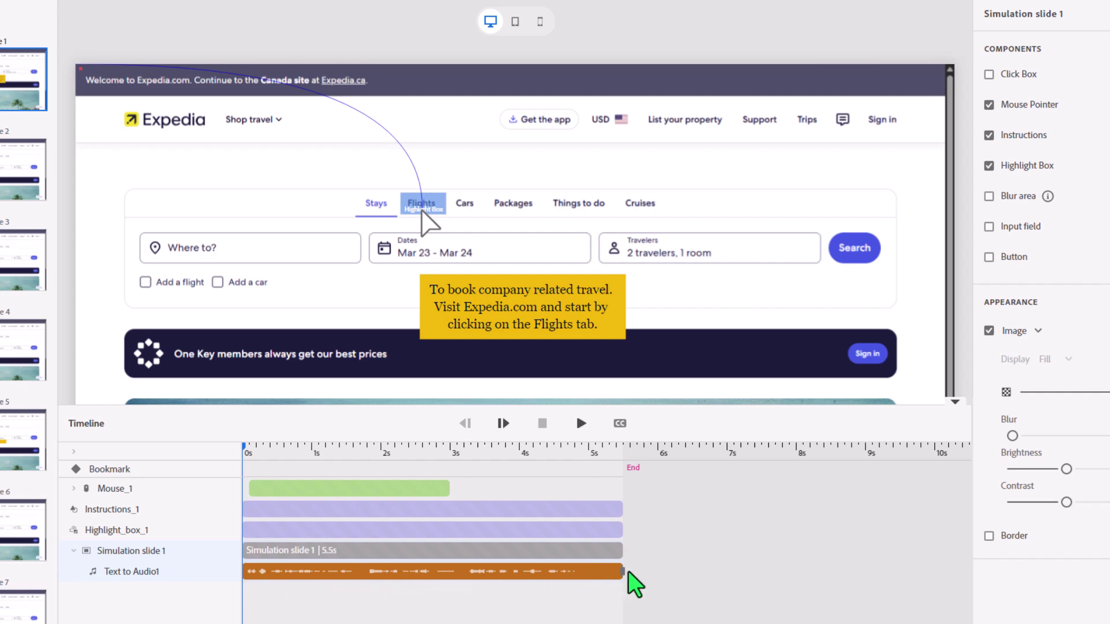
- Drag the Mouse_1 bar so the mouse movement starts near 5s, after the narration ends
drag(415, 488, 751, 478)
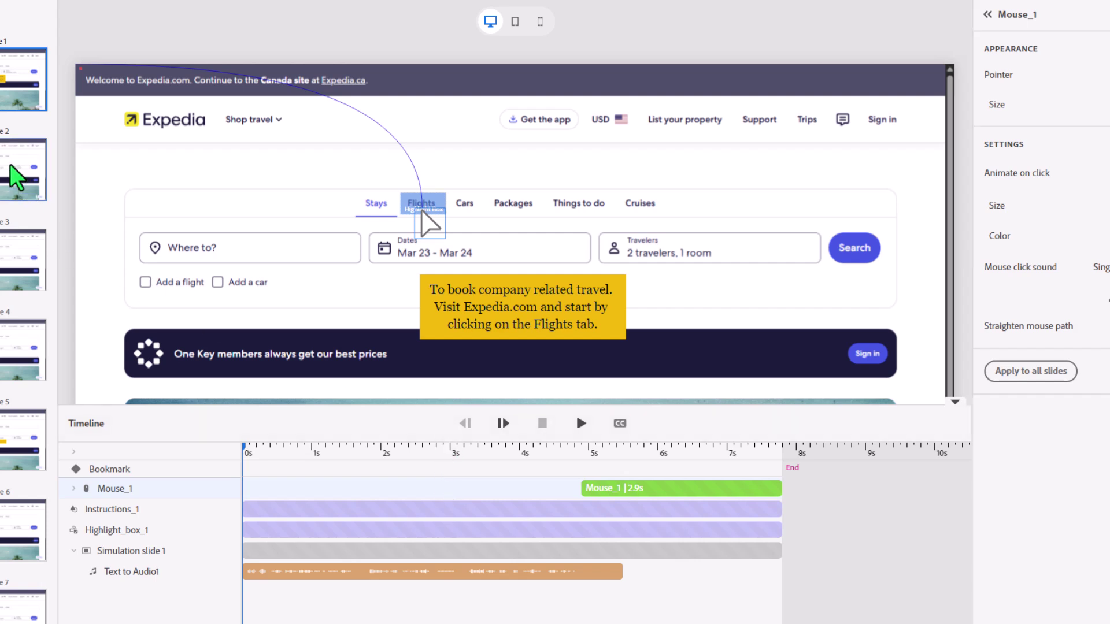
- On slide 2, stretch Highlight_box_2 over the Leaving from field and aim Mouse_2's click there
click(3, 176)
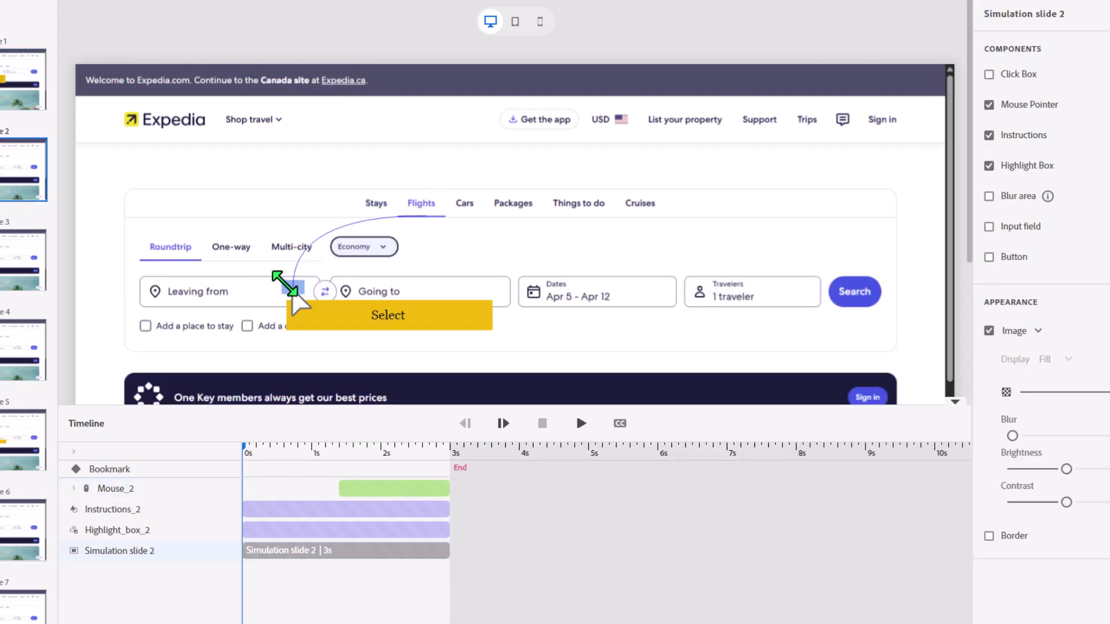
click(291, 286)
drag(283, 281, 141, 276)
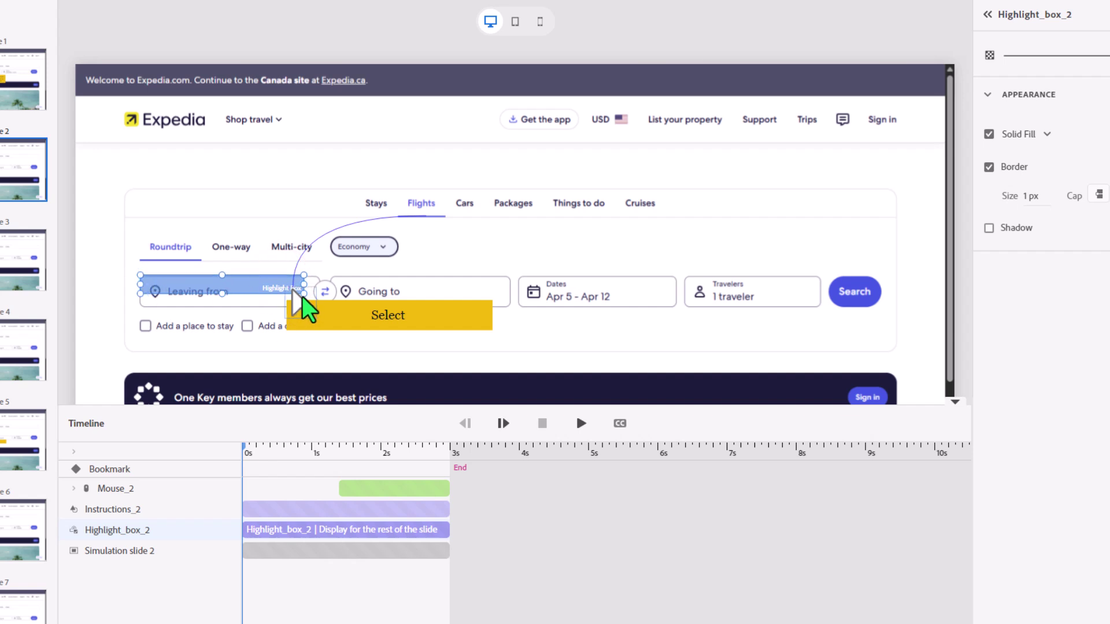
drag(222, 294, 218, 310)
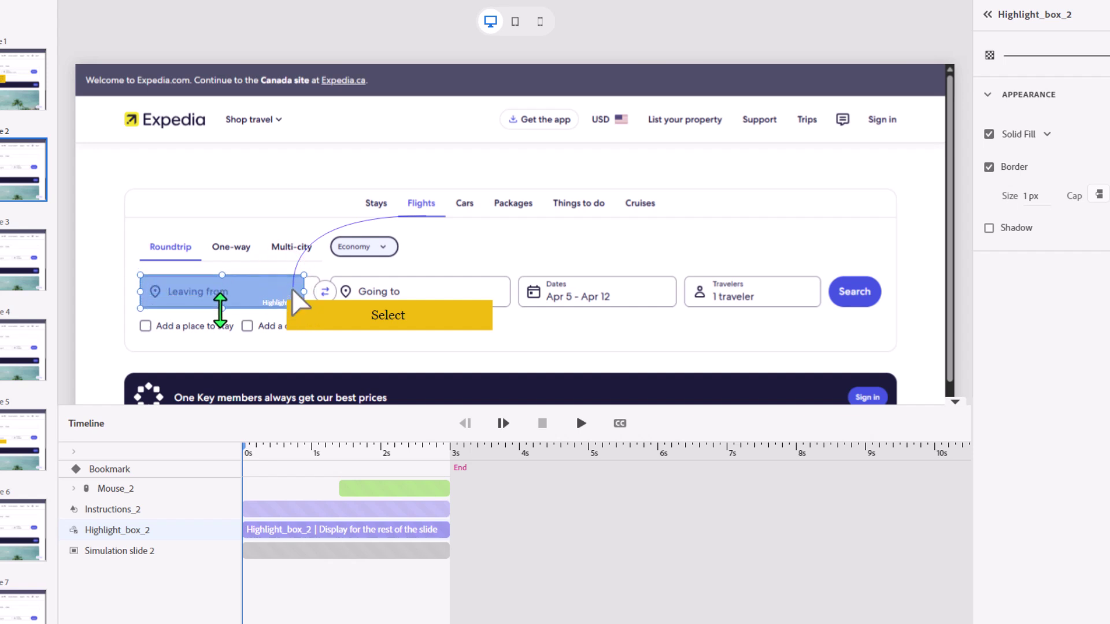
drag(298, 295, 466, 277)
click(297, 297)
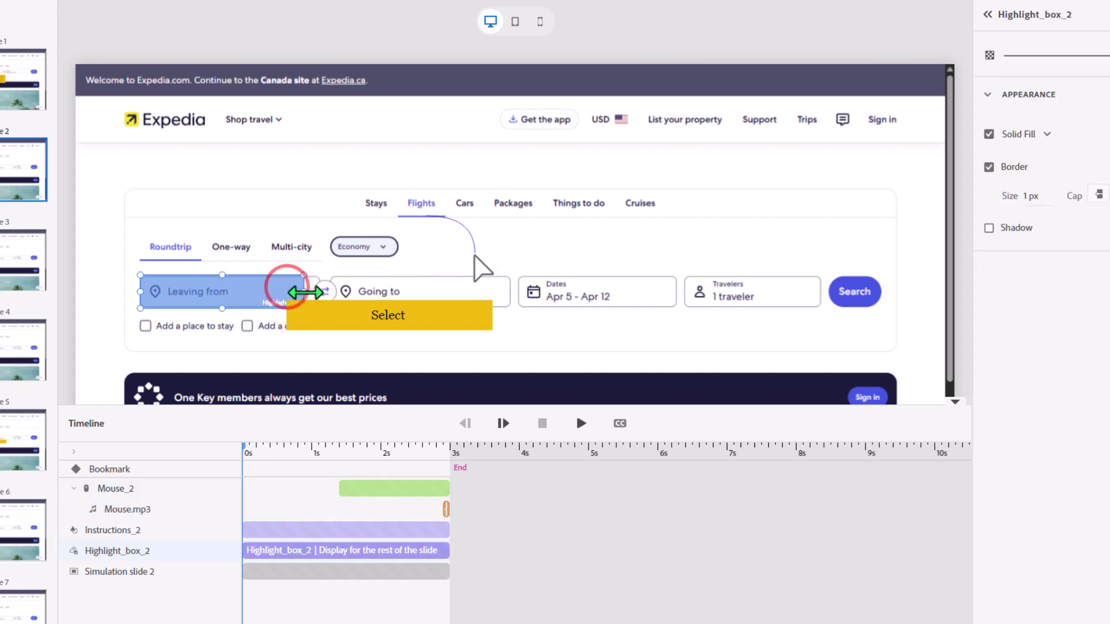
drag(305, 293, 309, 293)
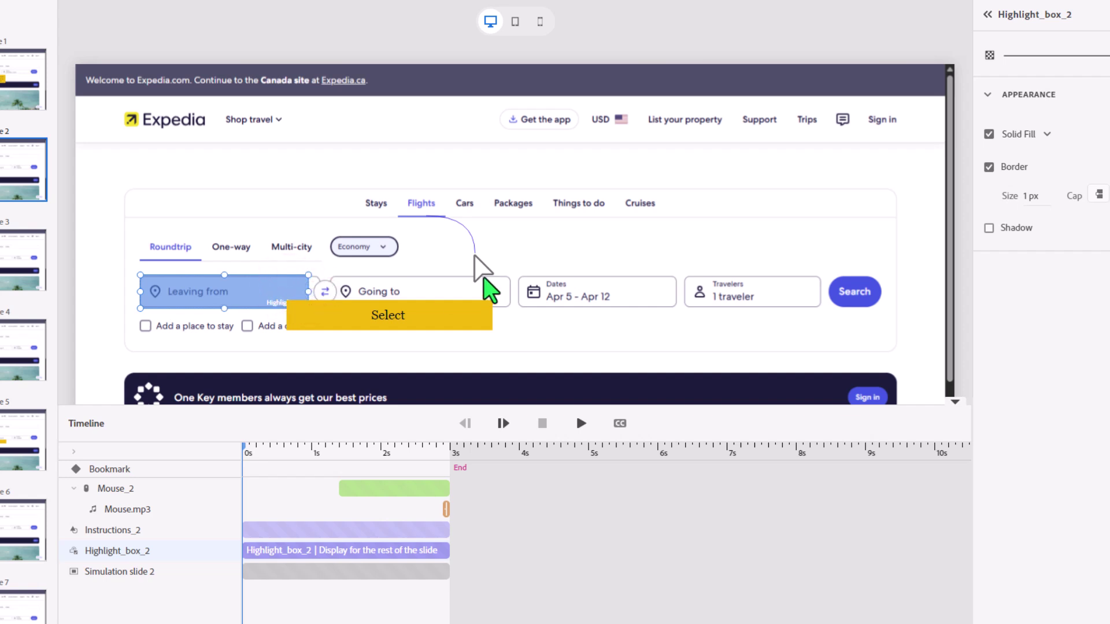
drag(485, 278, 262, 307)
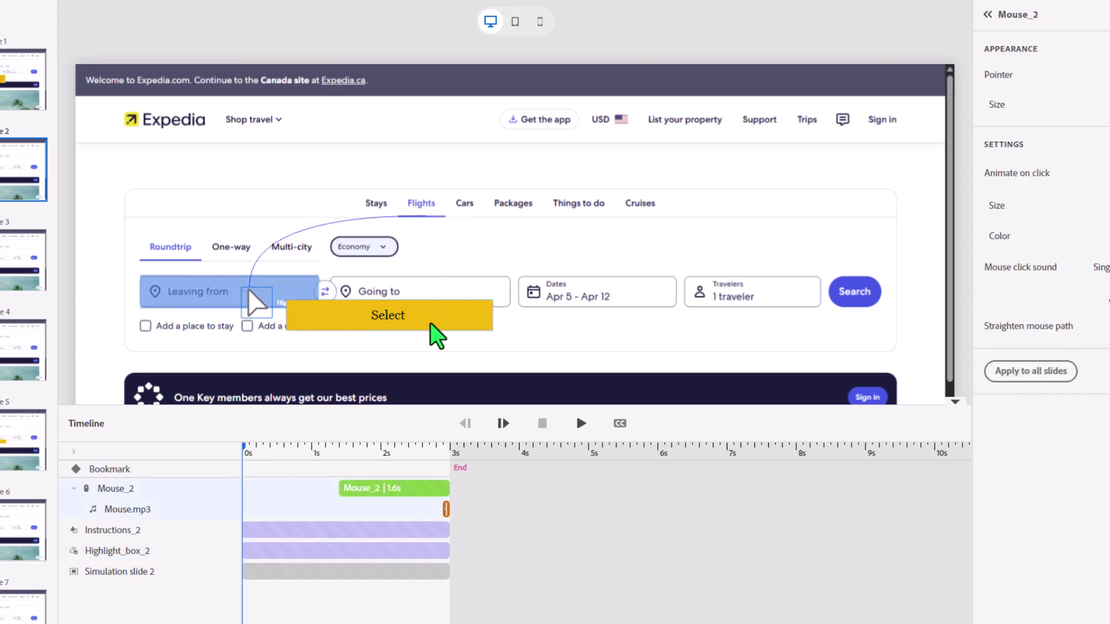
- Retype slide 2's caption as 'Click on the Leaving from field to enter the airport city closest to you.' and copy it
click(399, 315)
text(Click on the Leav)
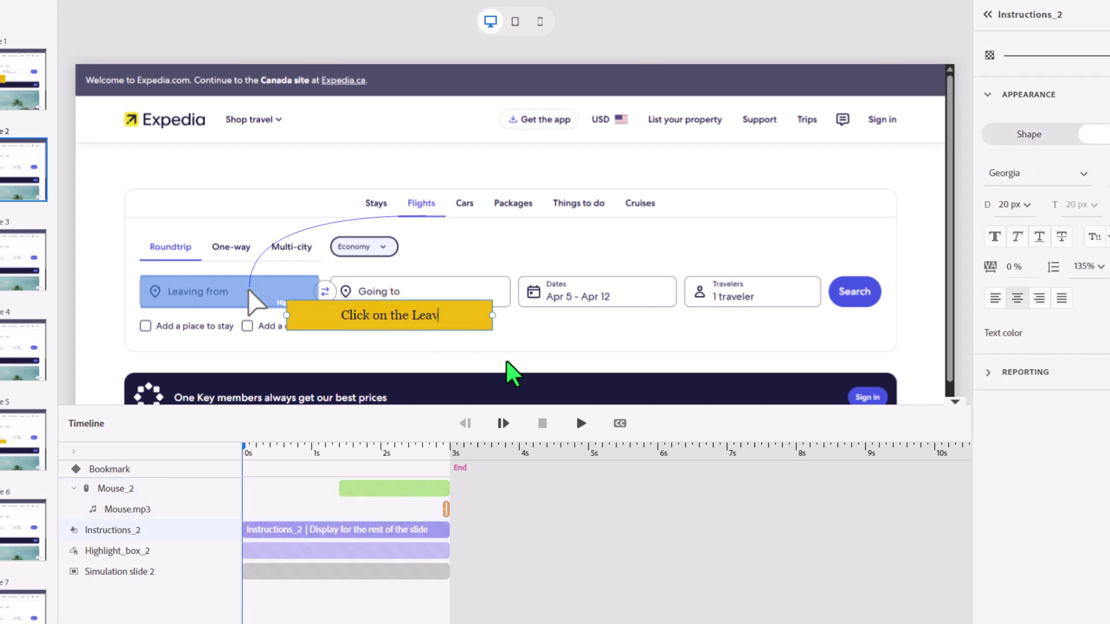
text(ing from field)
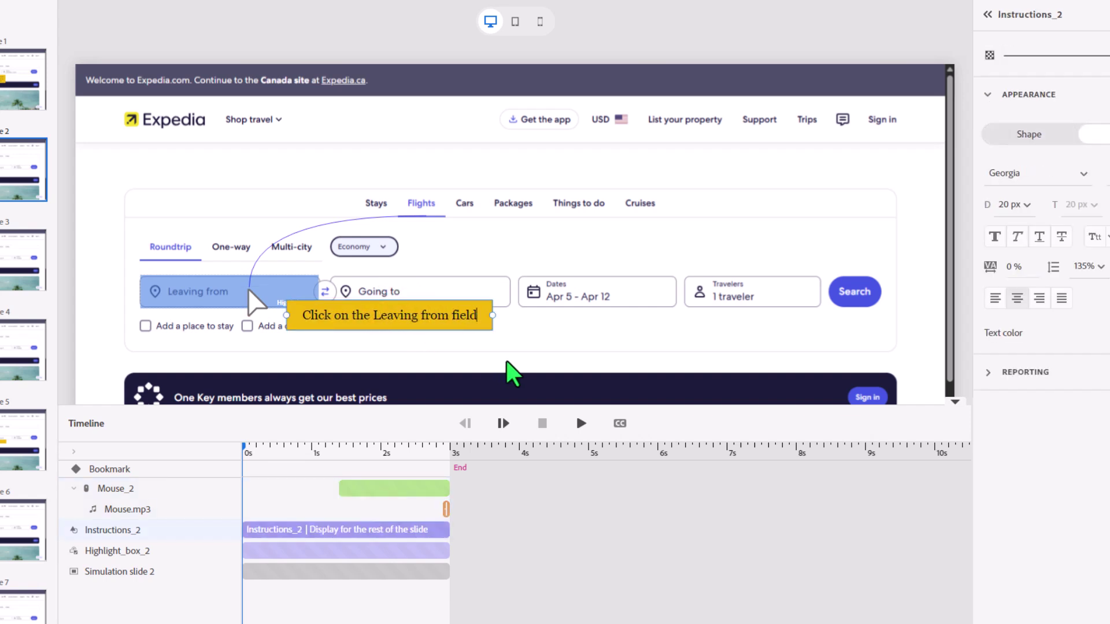
text( to enter the cl)
key(BackSpace)
key(BackSpace)
text(airport city closest to you.)
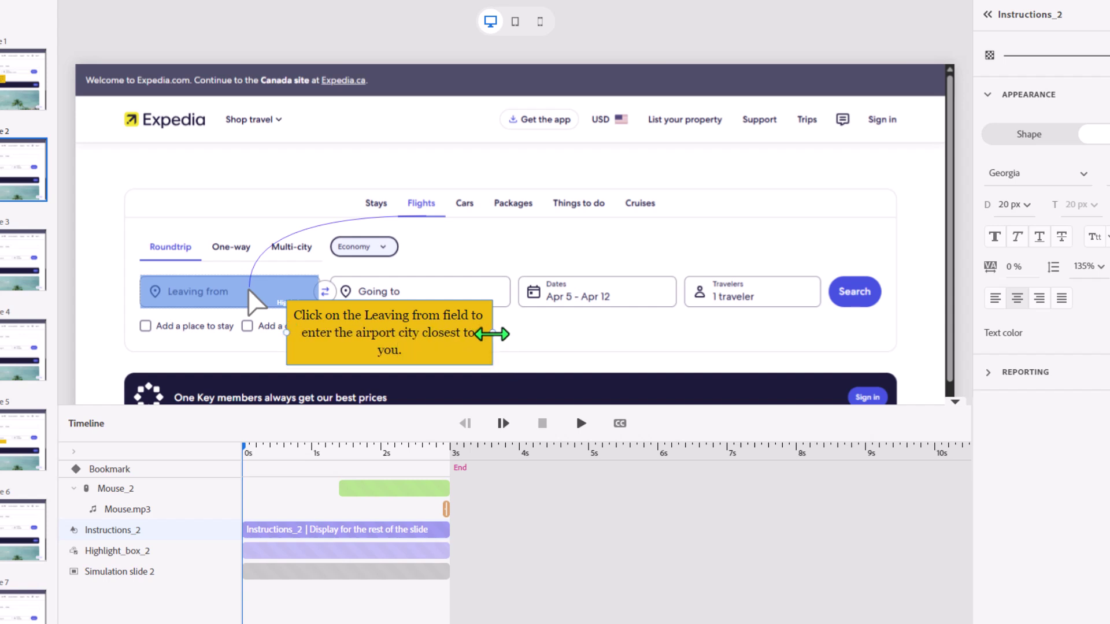
drag(492, 325, 508, 325)
triple_click(471, 330)
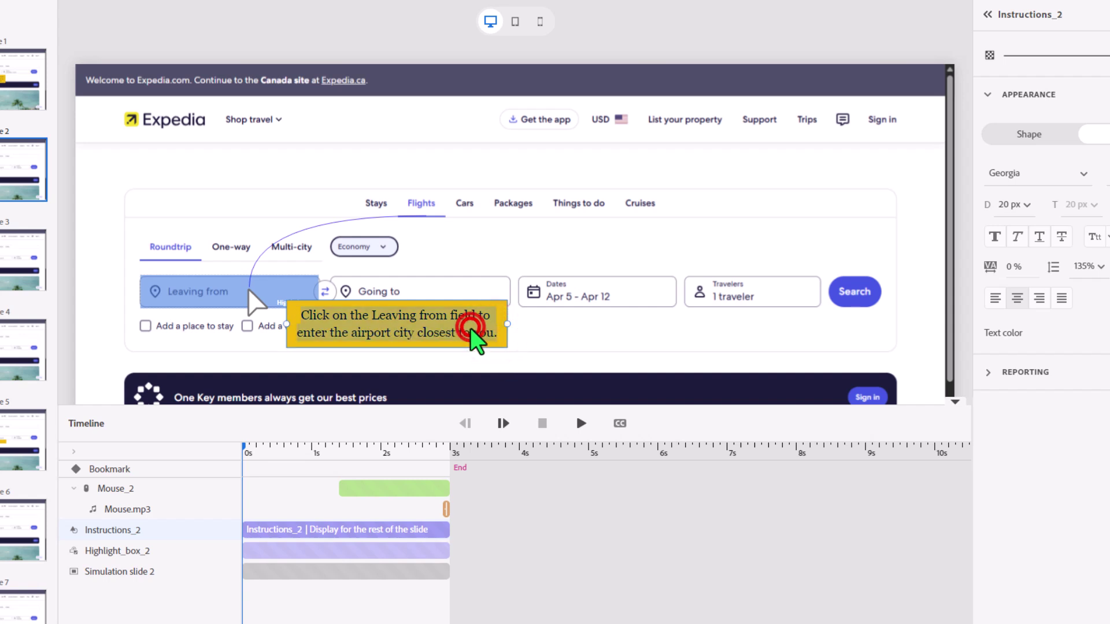
key(ctrl+c)
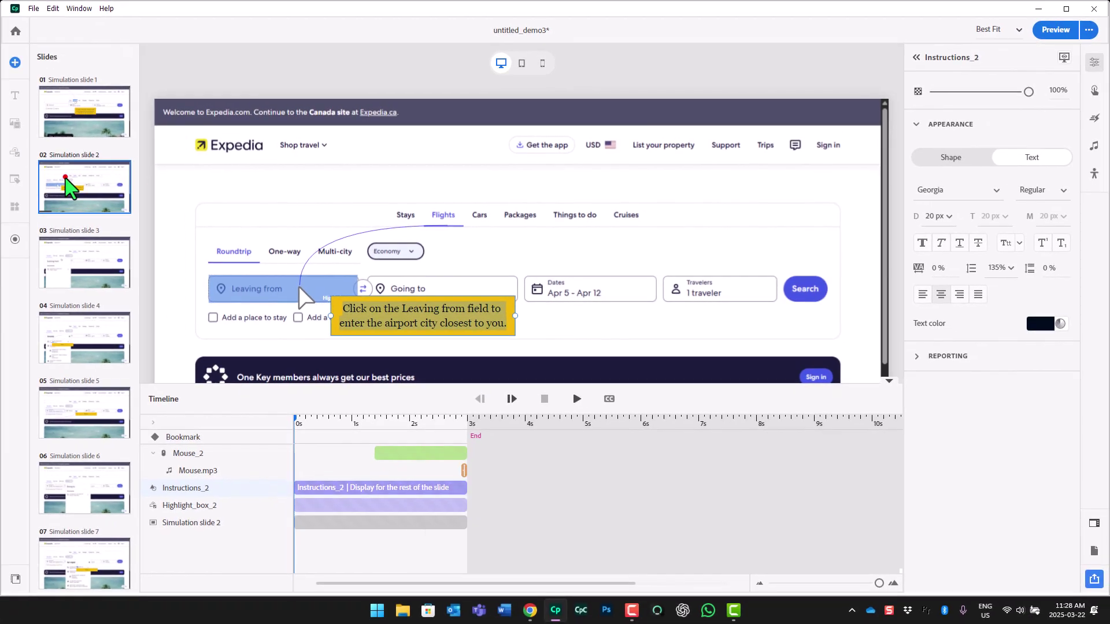
- Start text-to-speech narration for slide 2 using the Halley voice
click(69, 186)
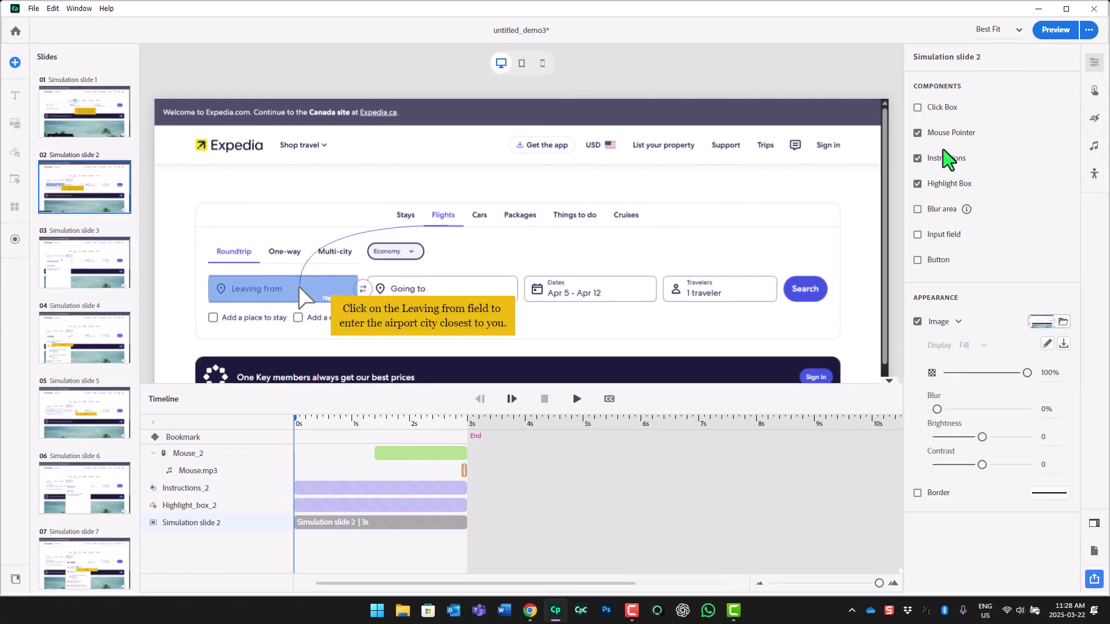
click(1095, 147)
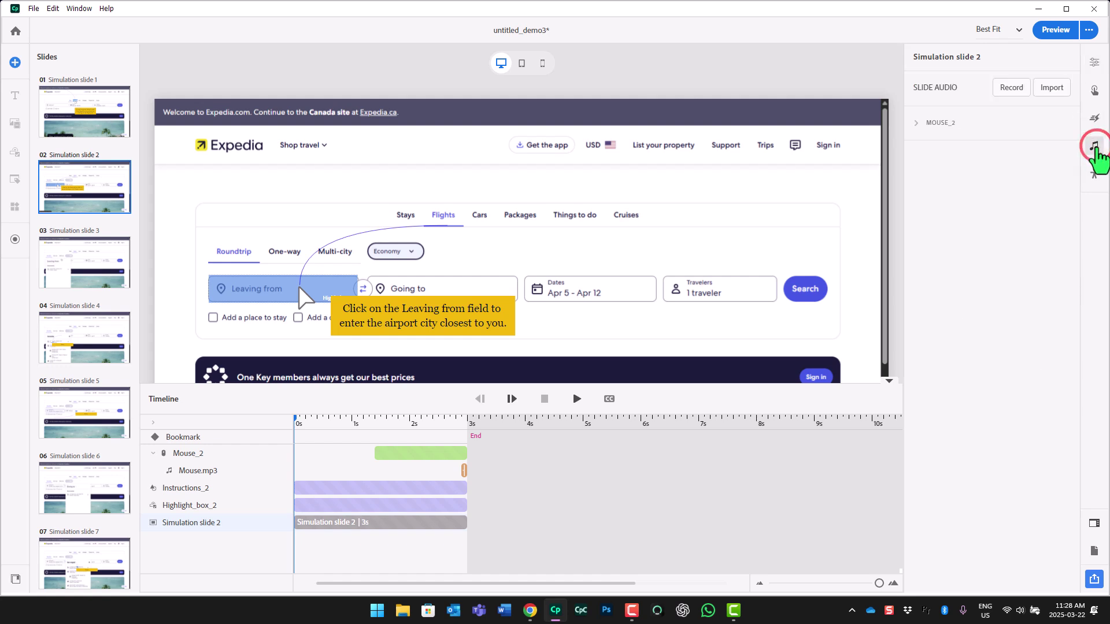
click(1053, 89)
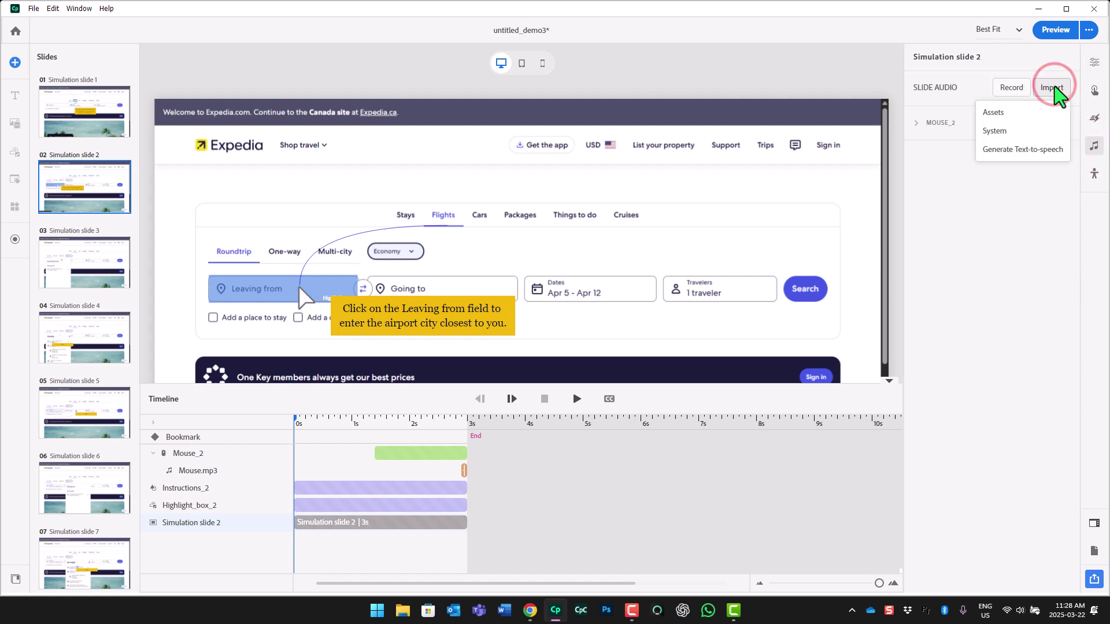
click(1048, 150)
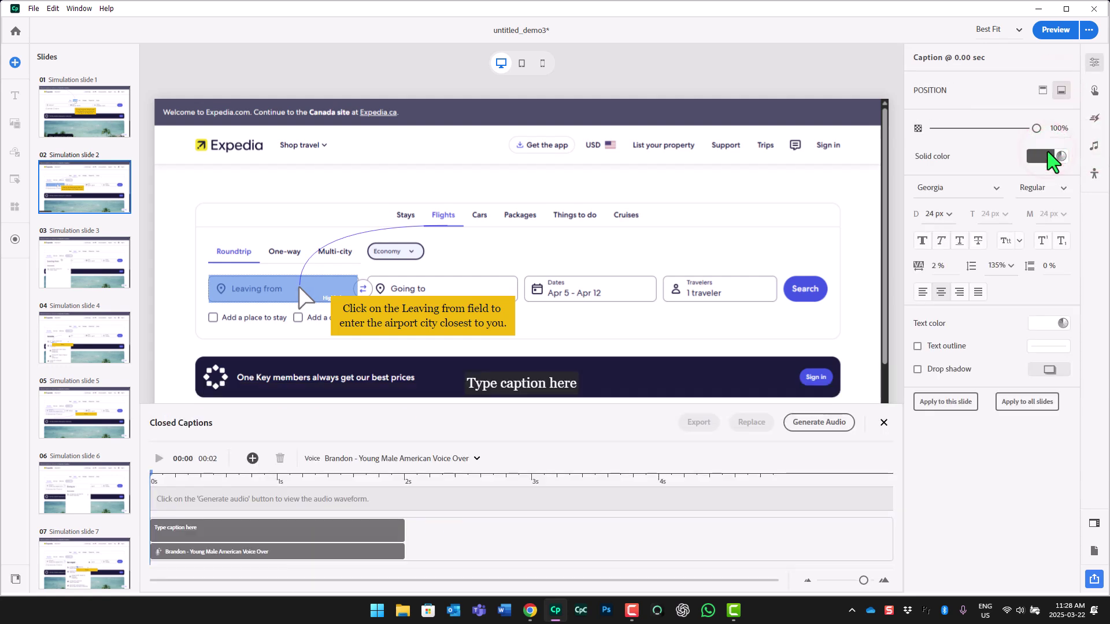
click(424, 460)
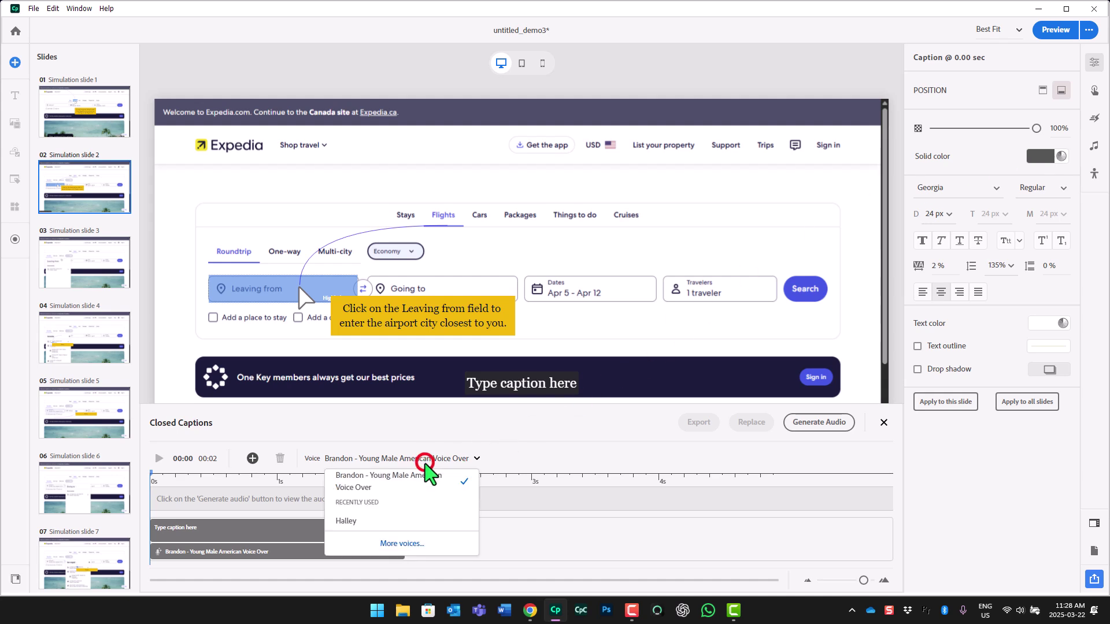
click(347, 522)
- Paste the Leaving from instruction into the caption and generate the audio
click(507, 383)
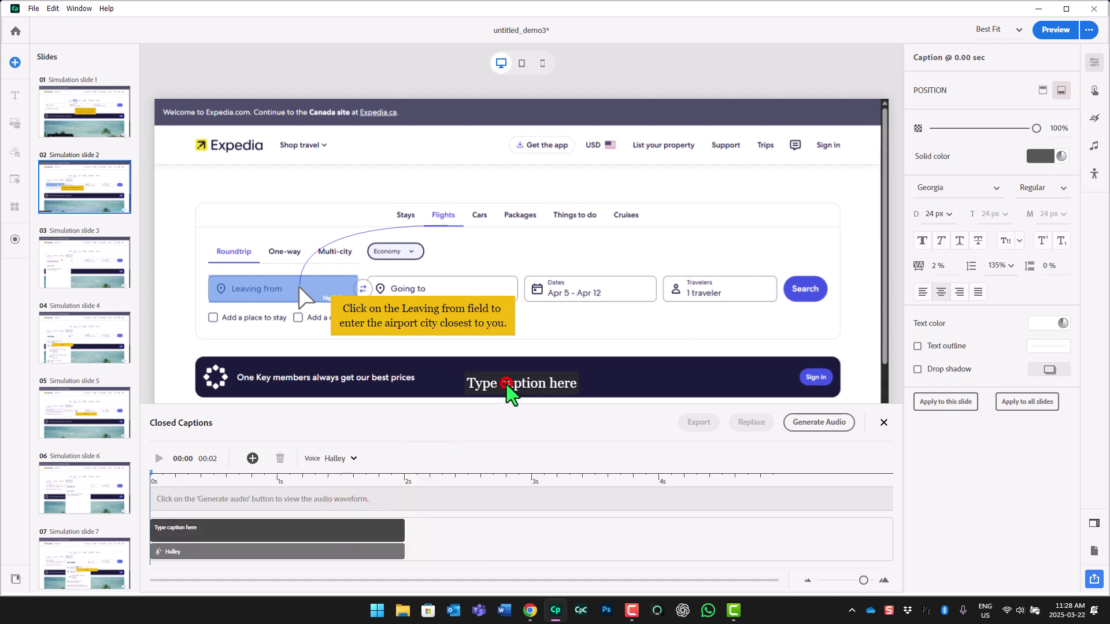
double_click(507, 384)
key(ctrl+v)
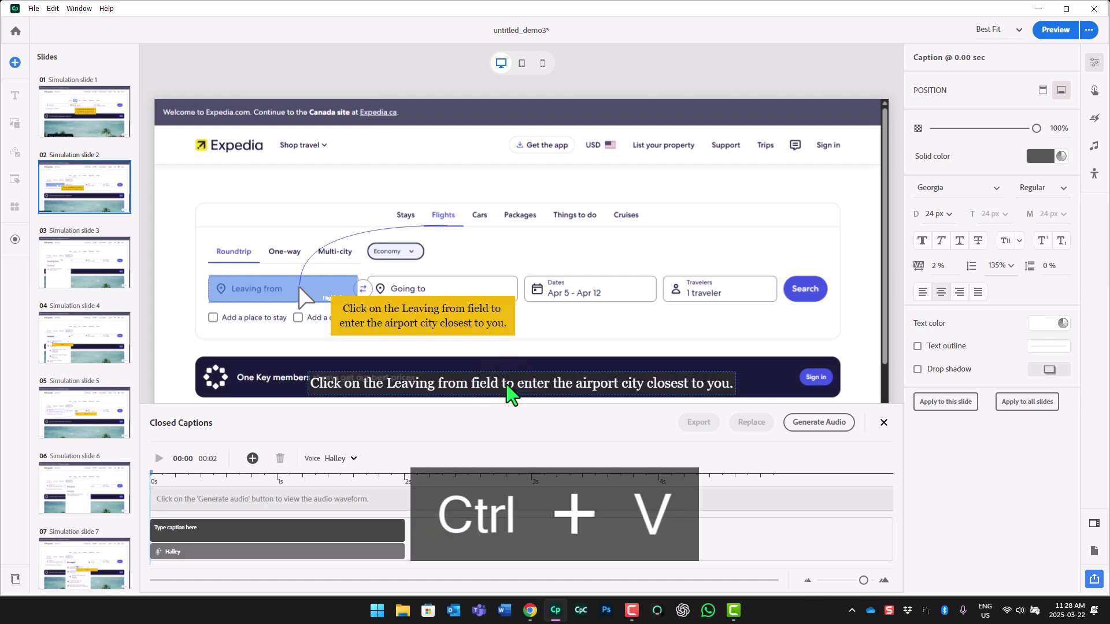
click(826, 428)
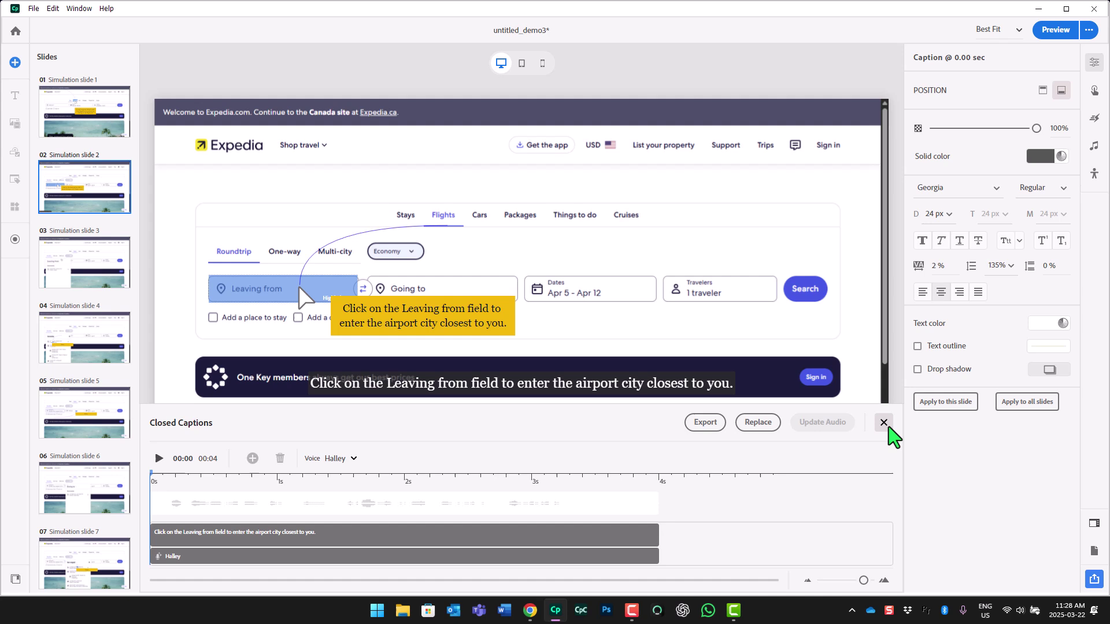
click(884, 422)
- Add slide 3's nearest-city instruction box with the Toronto example, widen and reposition it, then copy its text
click(95, 263)
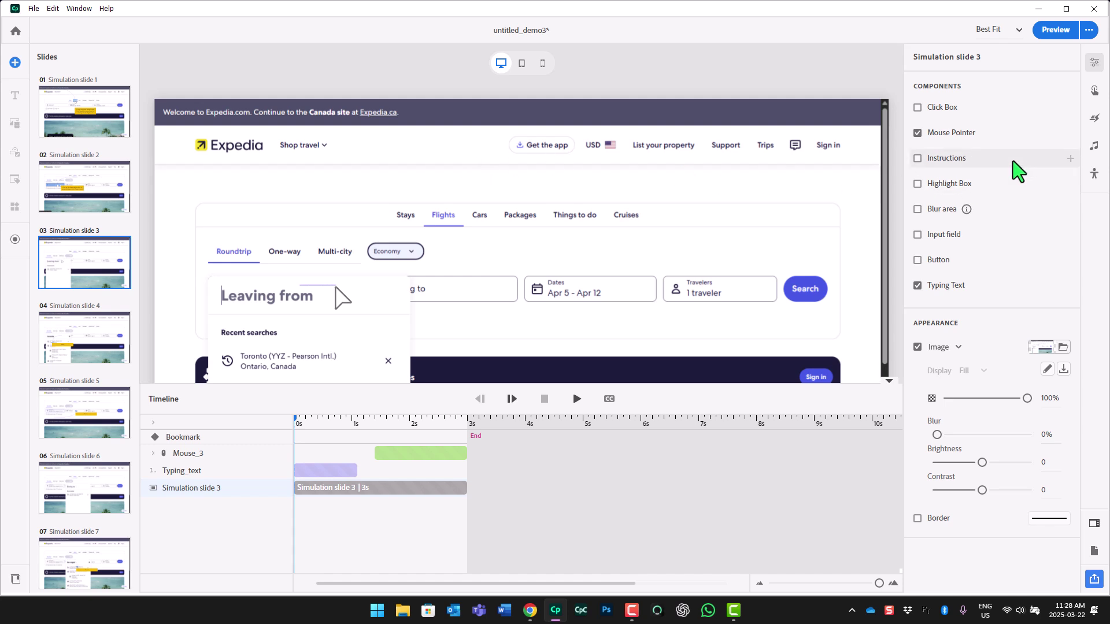
click(918, 158)
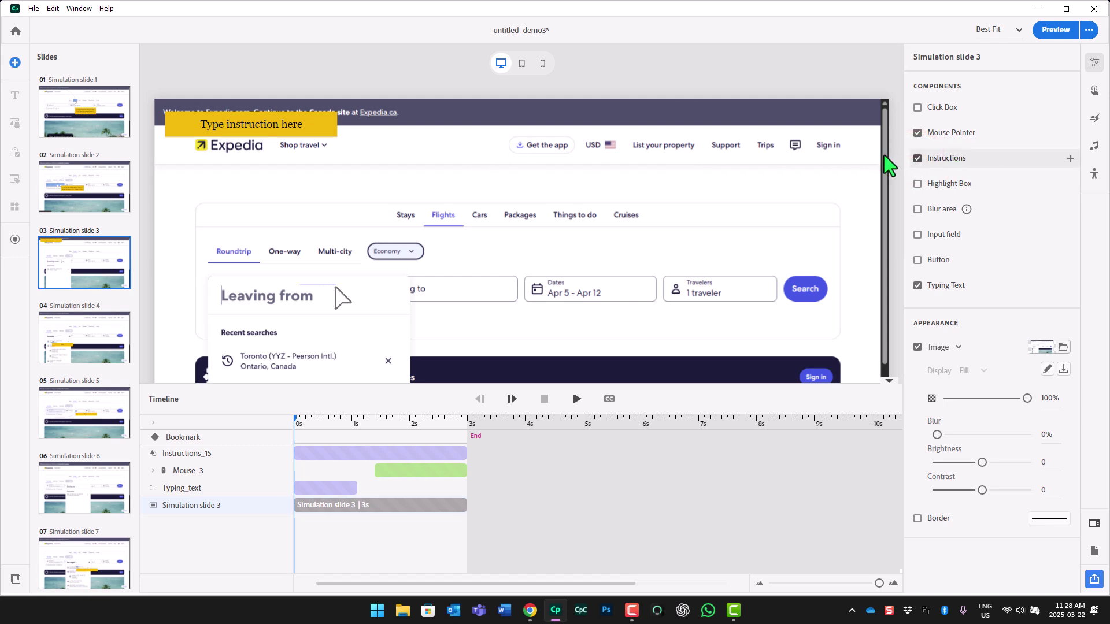
click(288, 127)
text(Enter in)
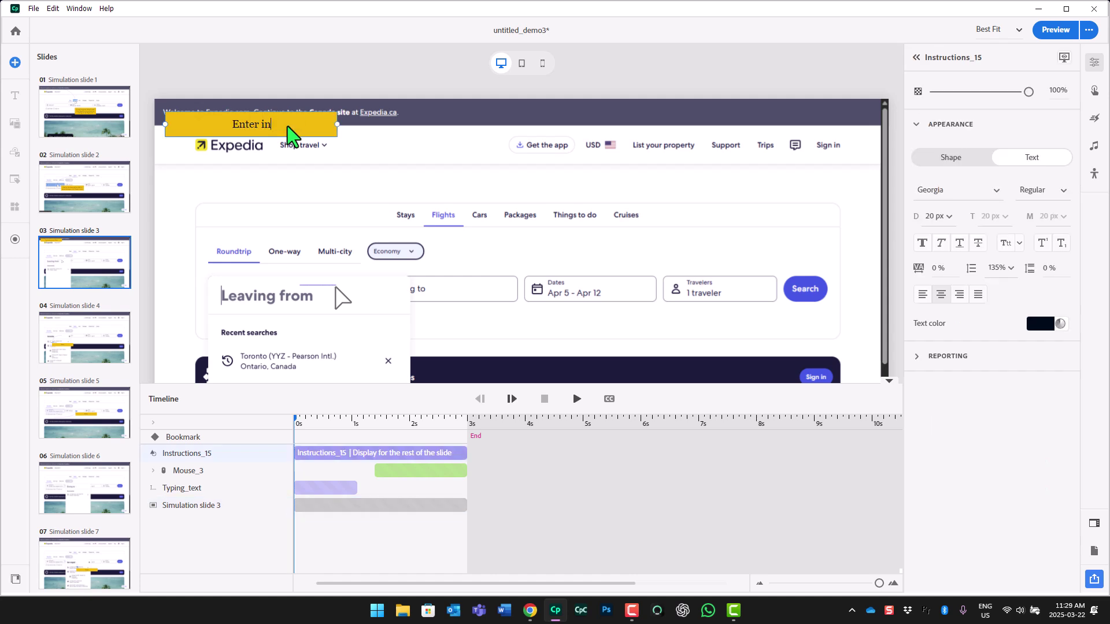
text( your city closest to where you live to sele)
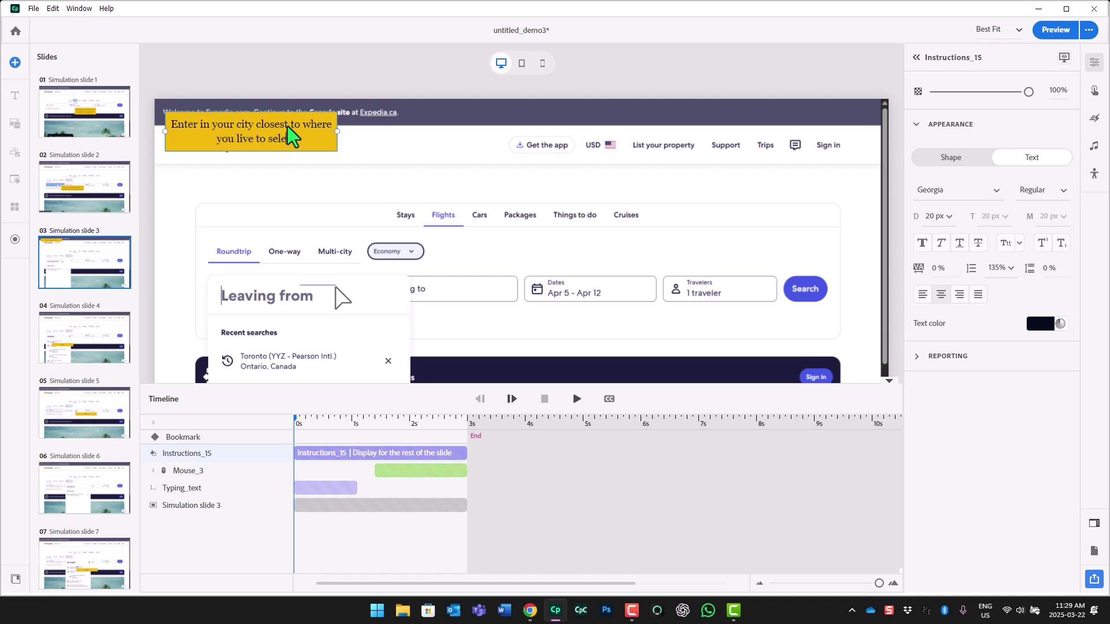
text(ct a convenient airport. In this example, use Toronto.)
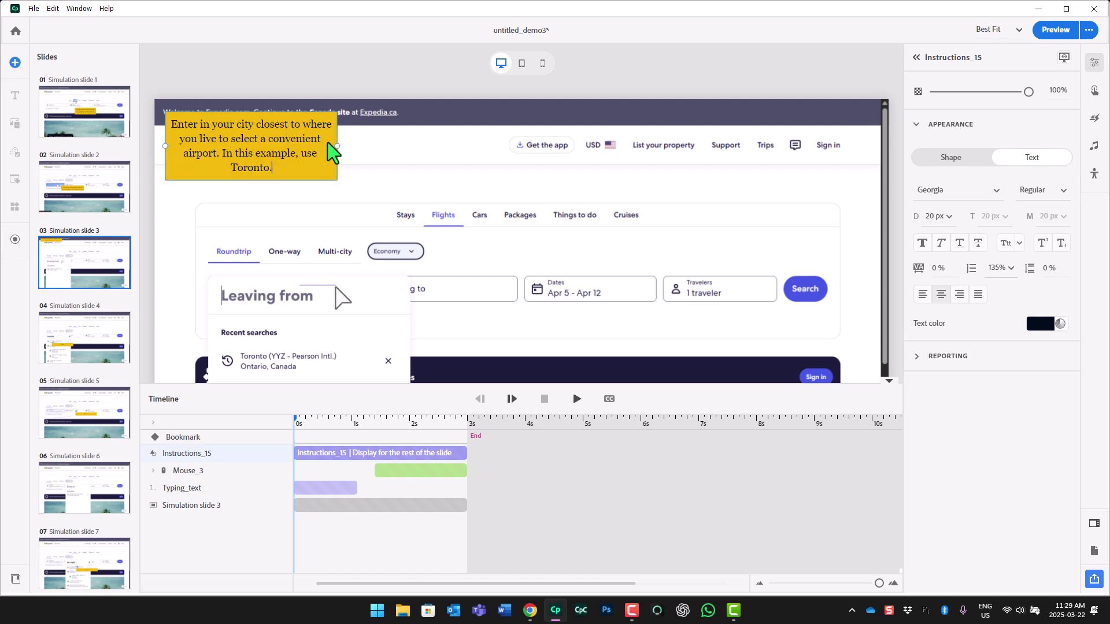
drag(337, 146, 619, 322)
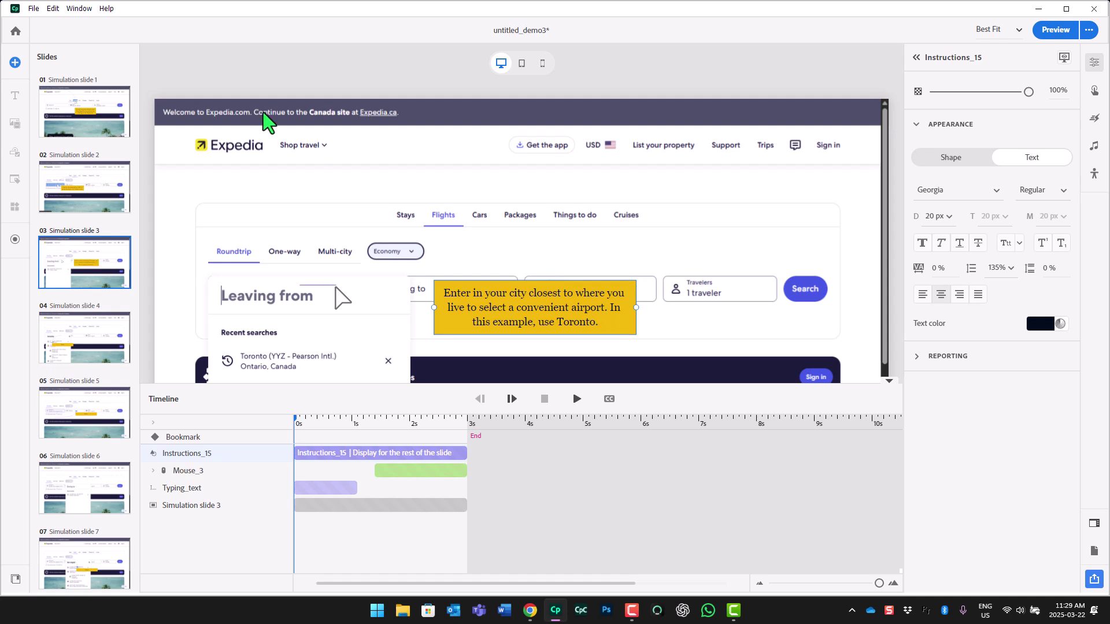
double_click(471, 295)
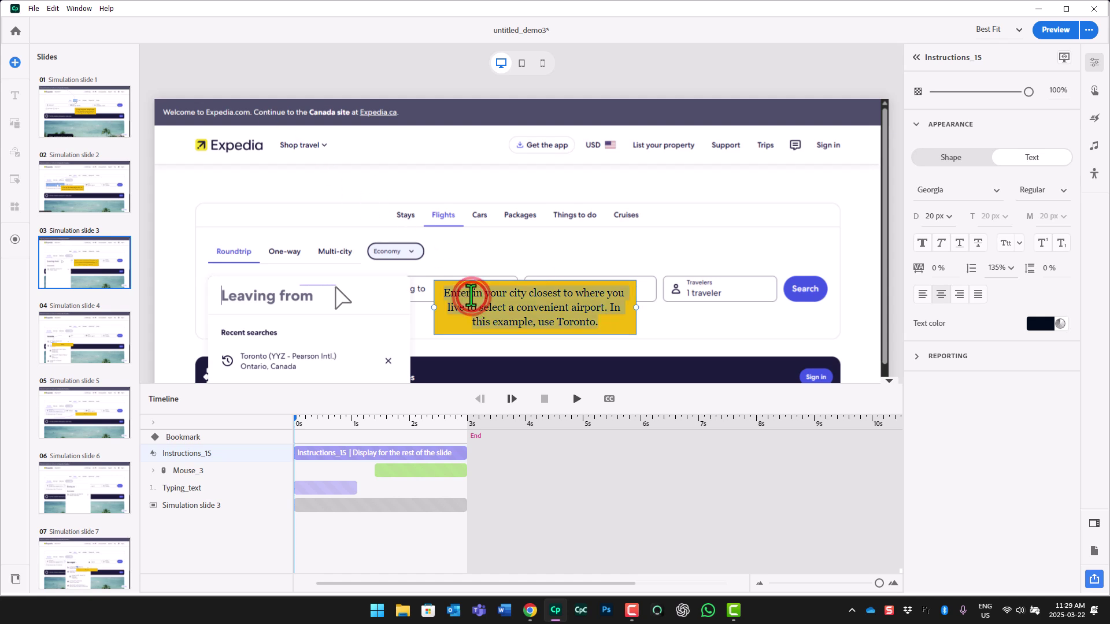
key(ctrl+c)
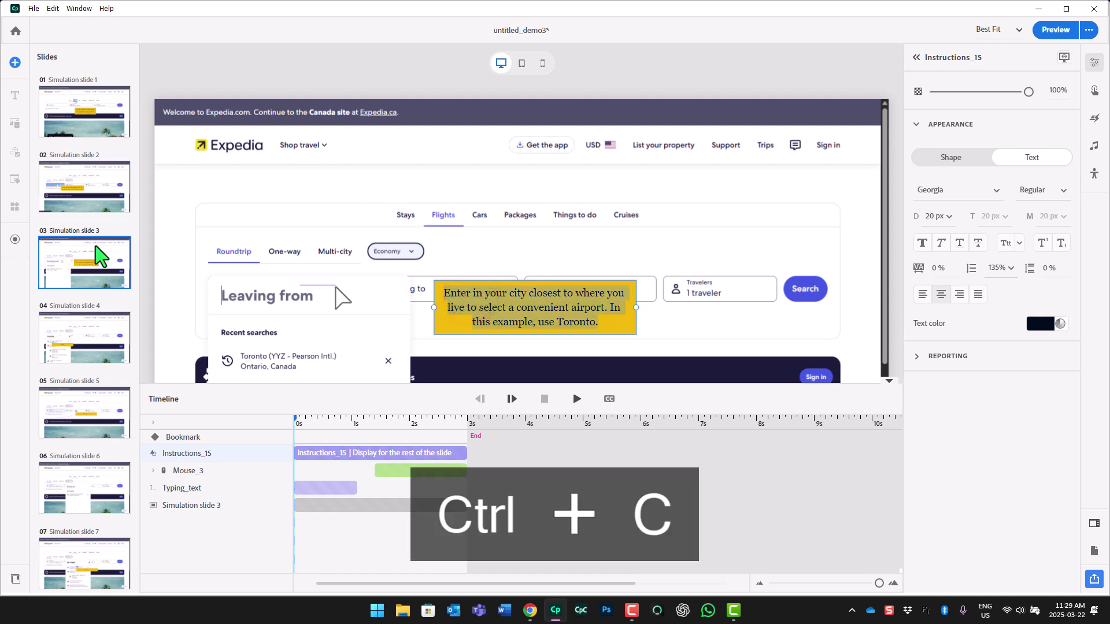
- Start Halley text-to-speech narration for slide 3 and paste the copied instruction as its caption
click(85, 258)
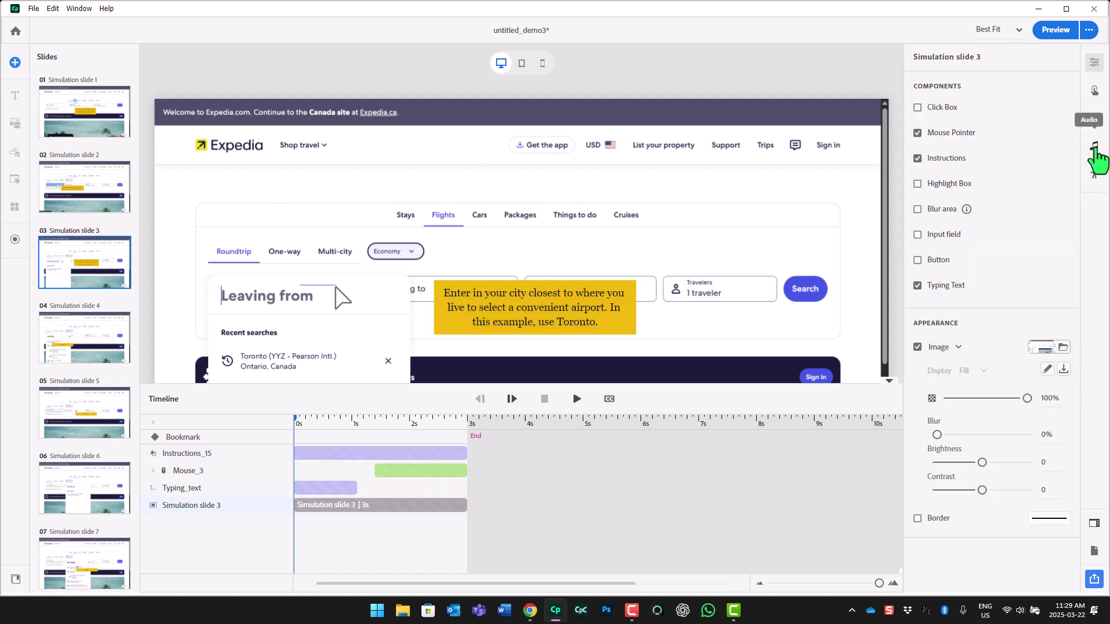
click(1094, 147)
click(1052, 92)
click(1054, 151)
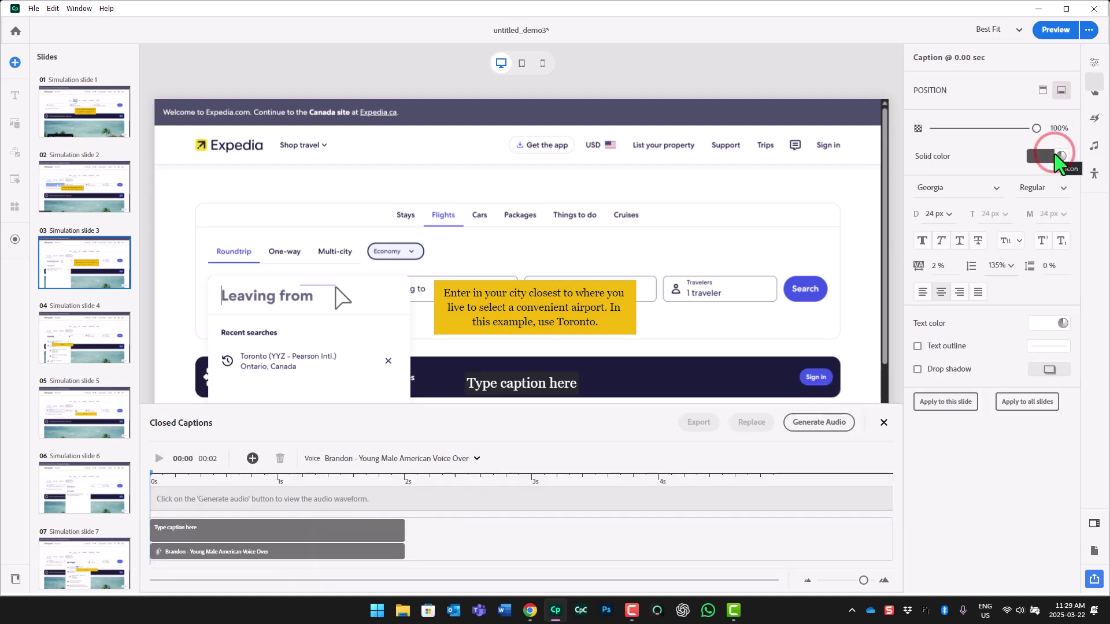
click(416, 454)
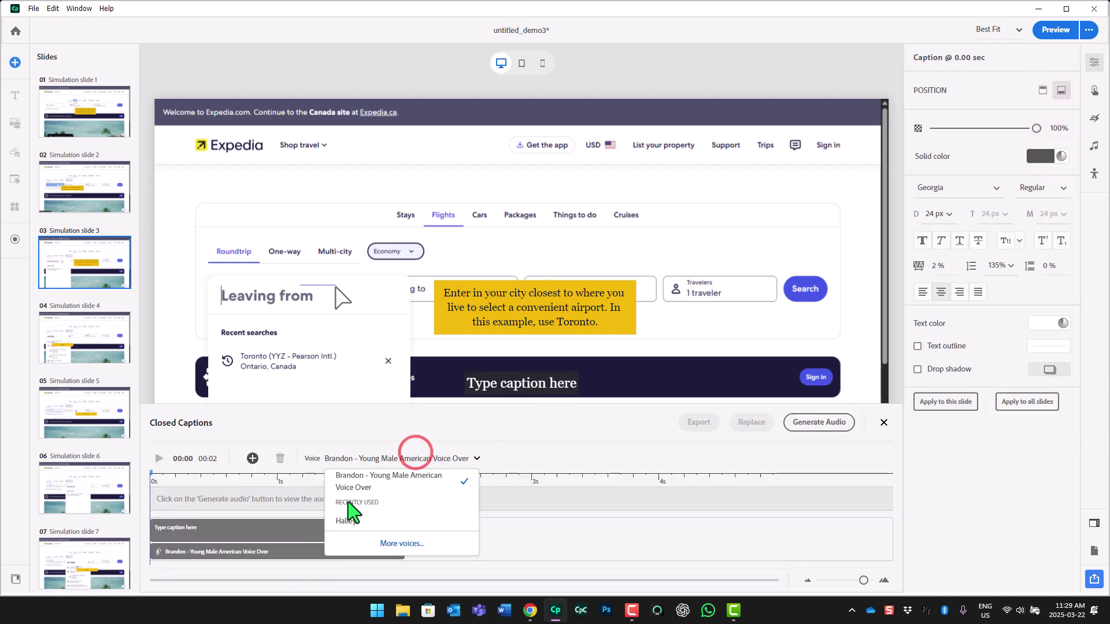
click(339, 522)
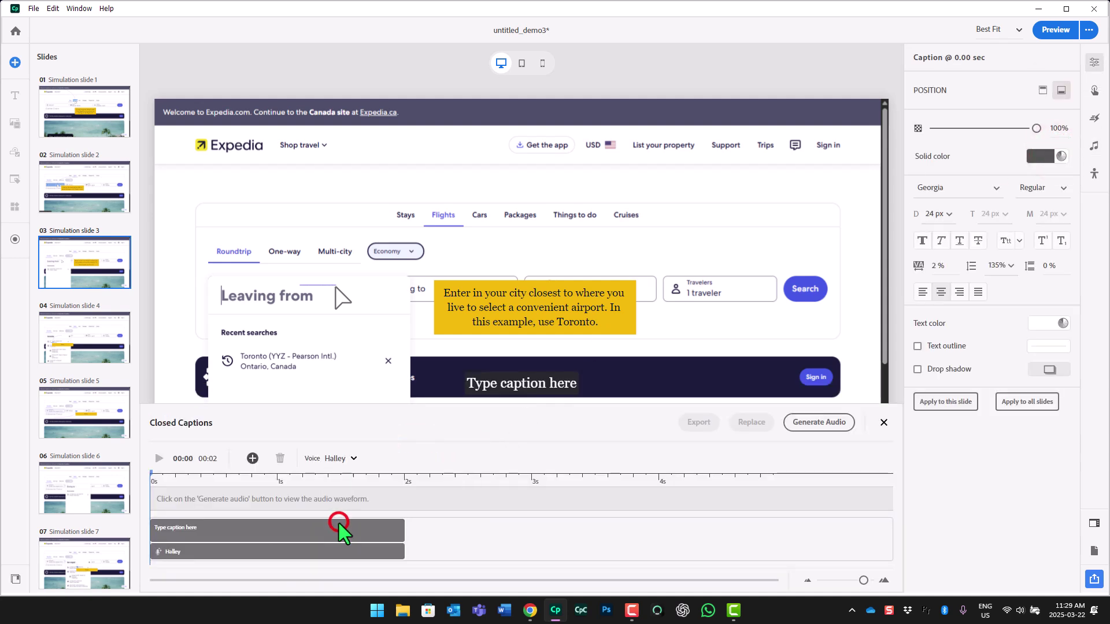
double_click(522, 384)
key(ctrl+v)
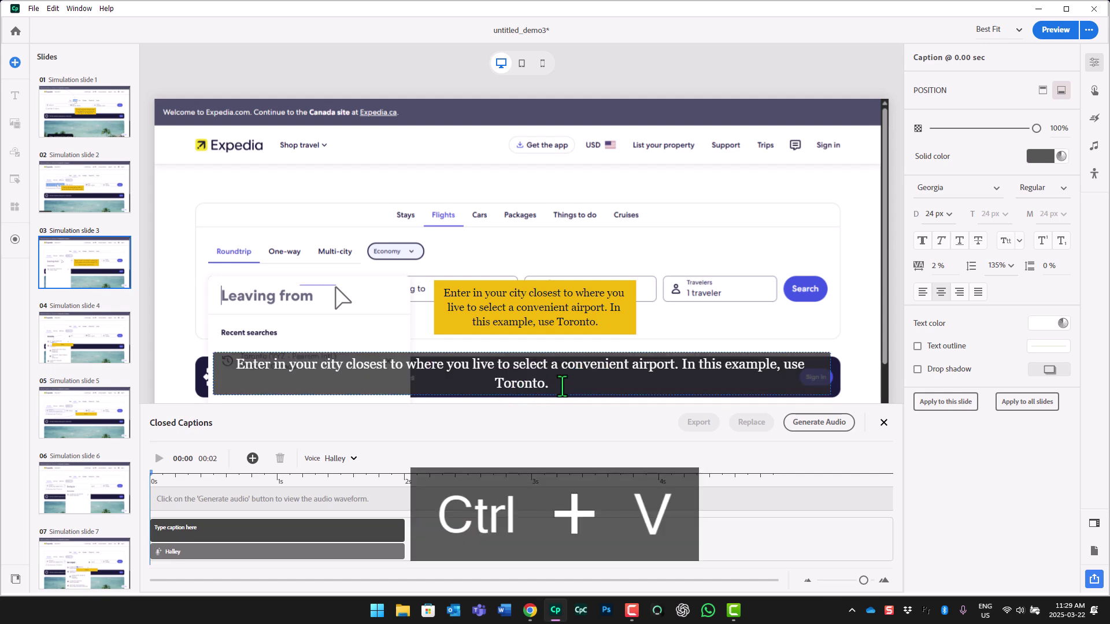
- Move 'In this example, use Toronto.' into a second caption and generate the audio
drag(639, 385, 683, 372)
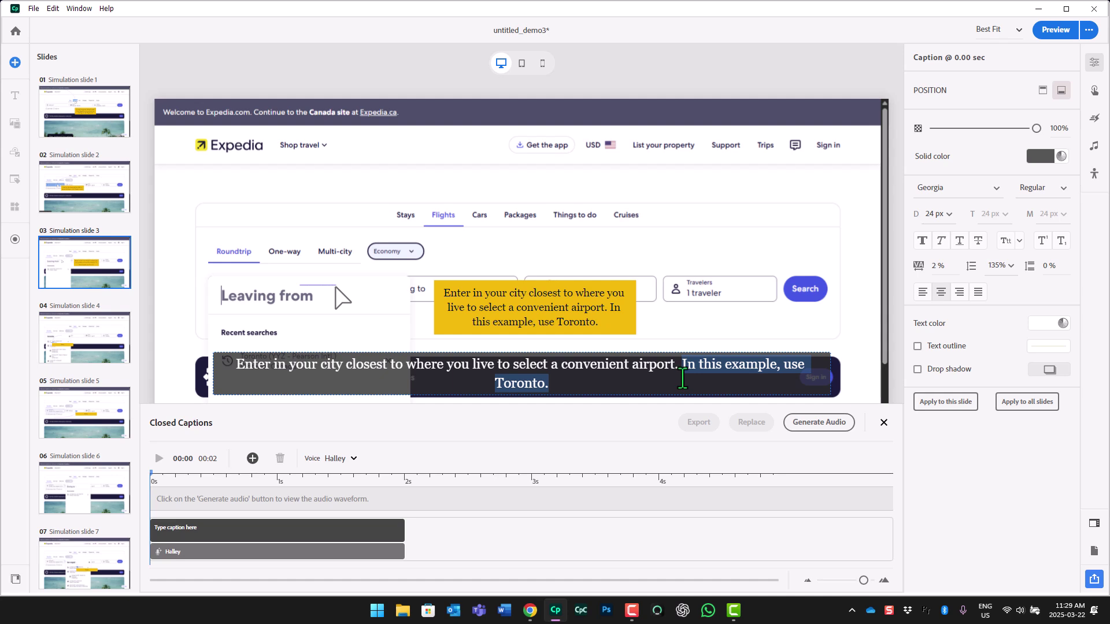
key(ctrl+x)
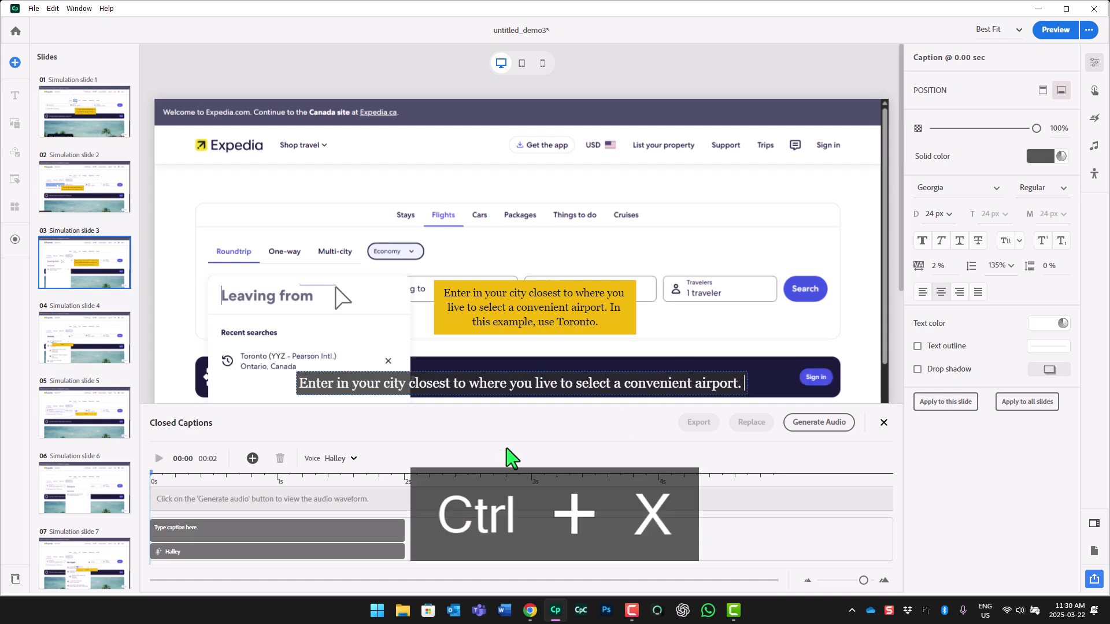
click(253, 460)
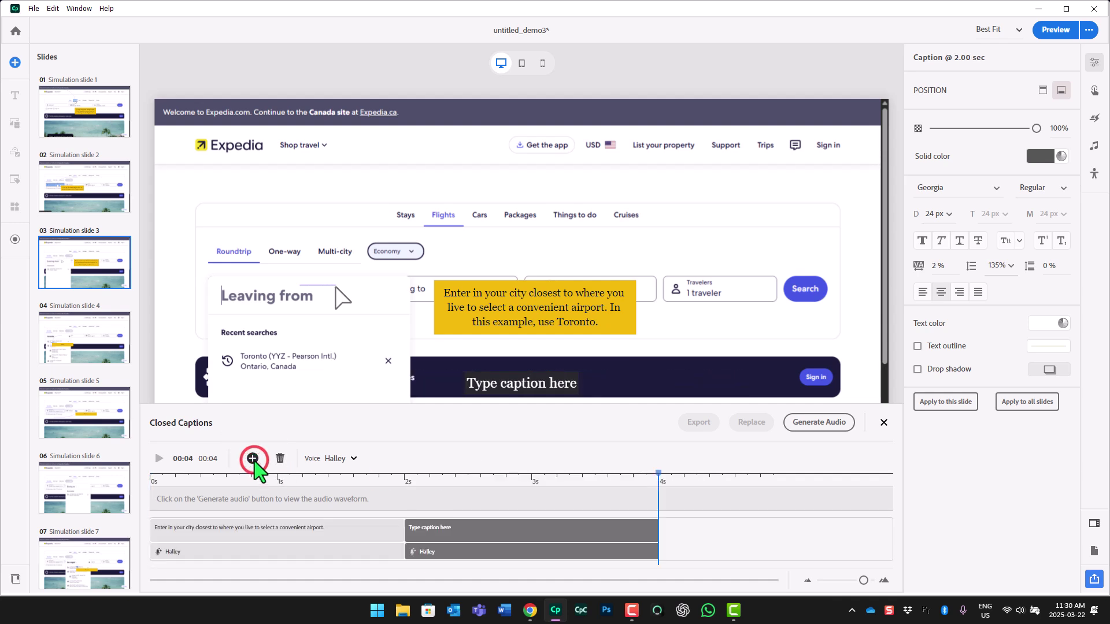
double_click(518, 391)
key(ctrl+v)
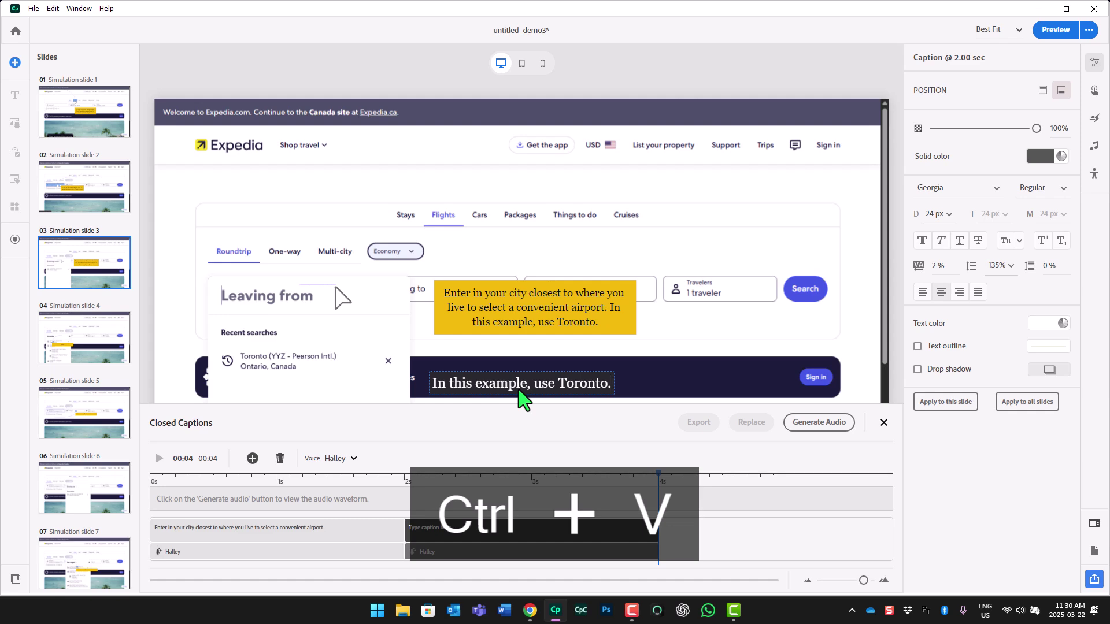
click(821, 424)
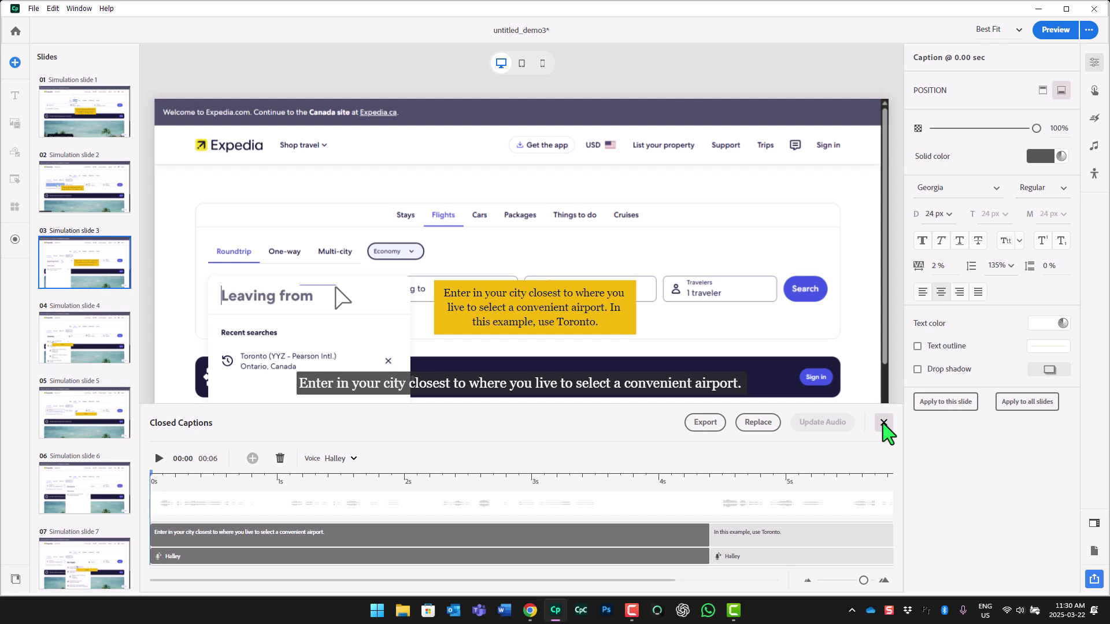
- Close the captions editor and move slide 3's typing text so it plays after the narration
click(884, 424)
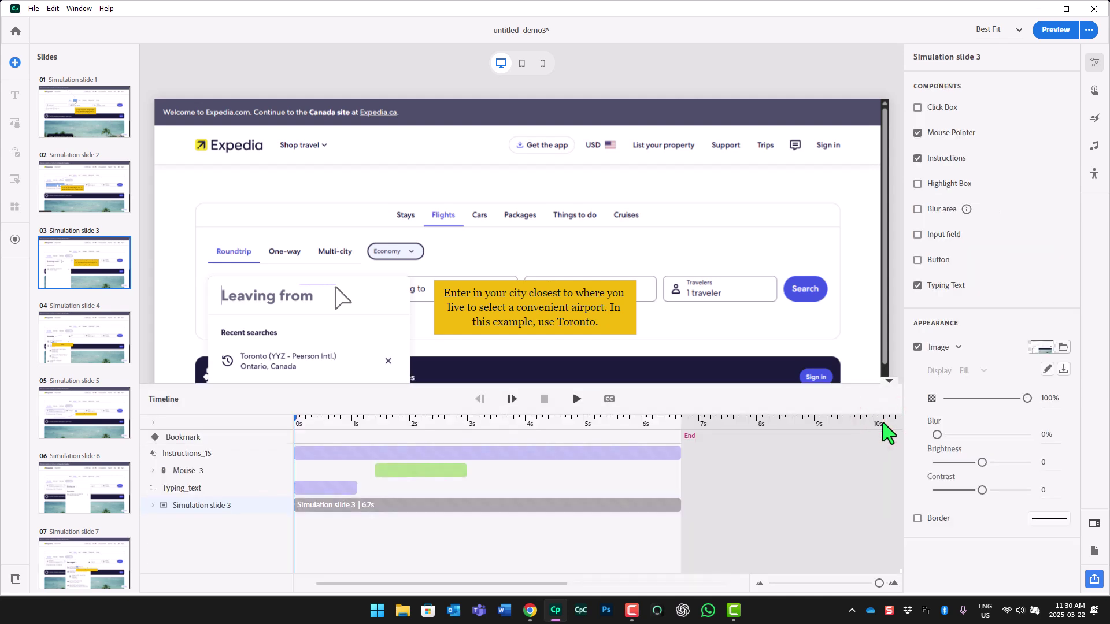
click(153, 505)
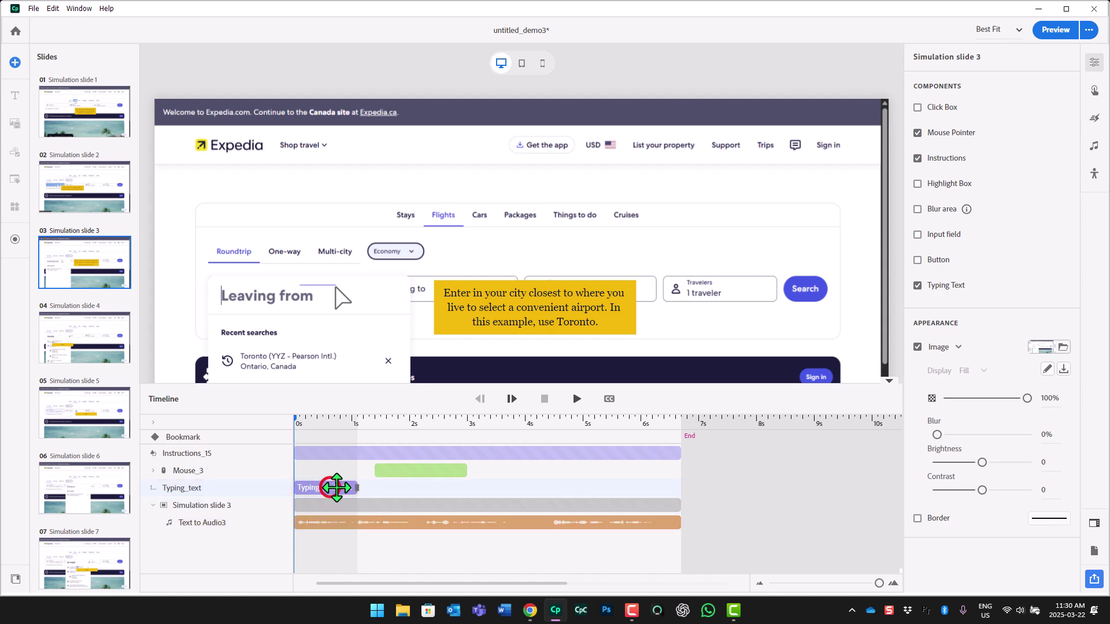
drag(342, 488, 697, 489)
- Push the typing text toward the slide end and delete slide 3's mouse pointer animation
click(457, 470)
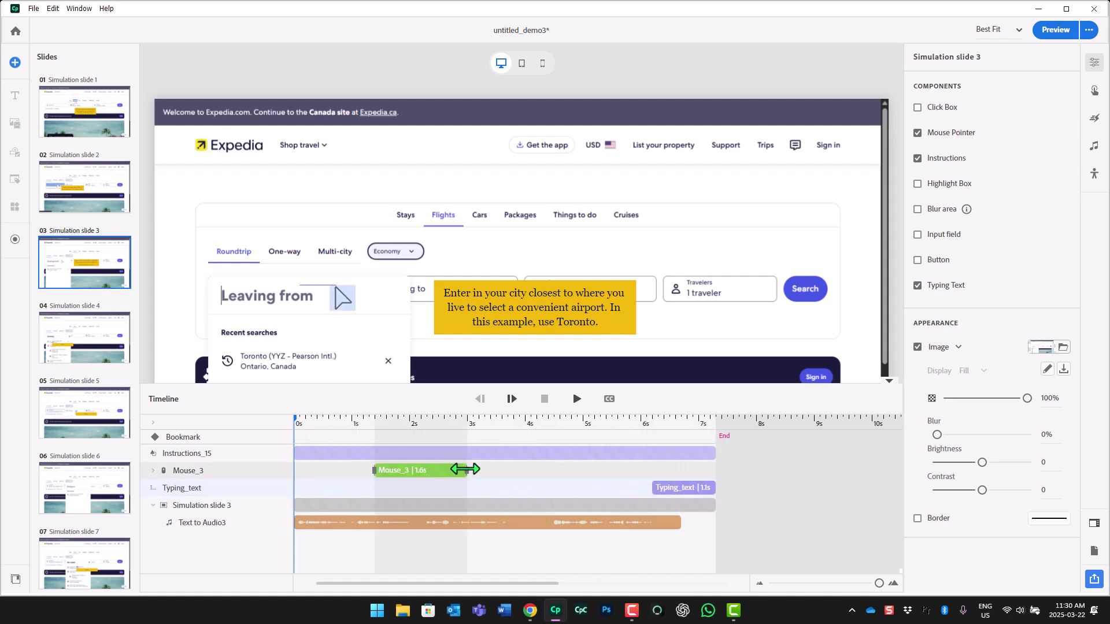
drag(465, 470, 415, 470)
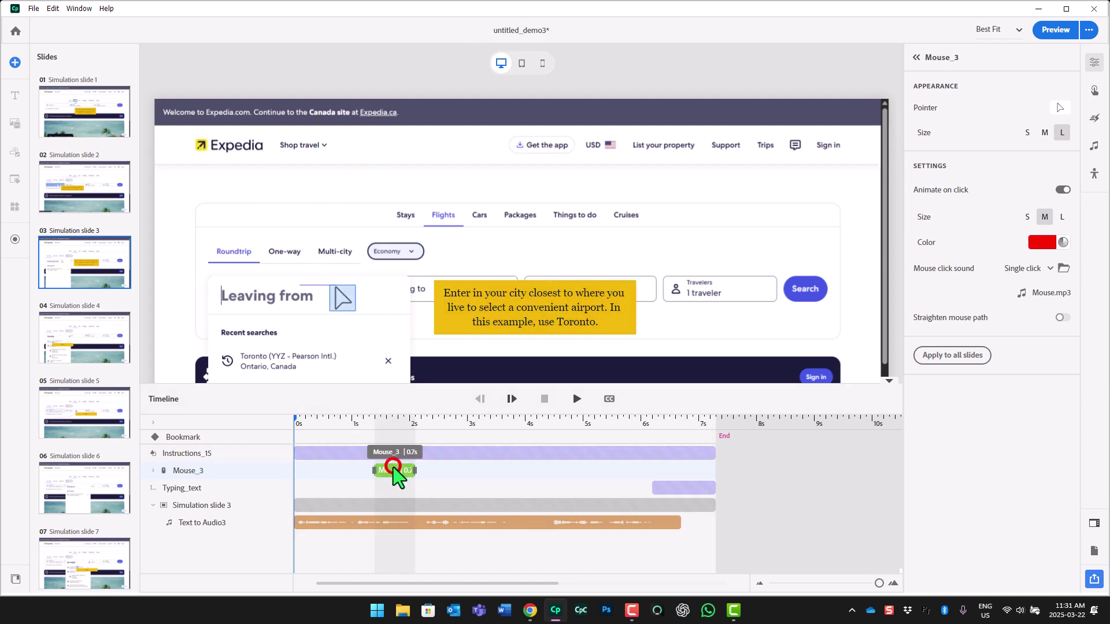
key(Delete)
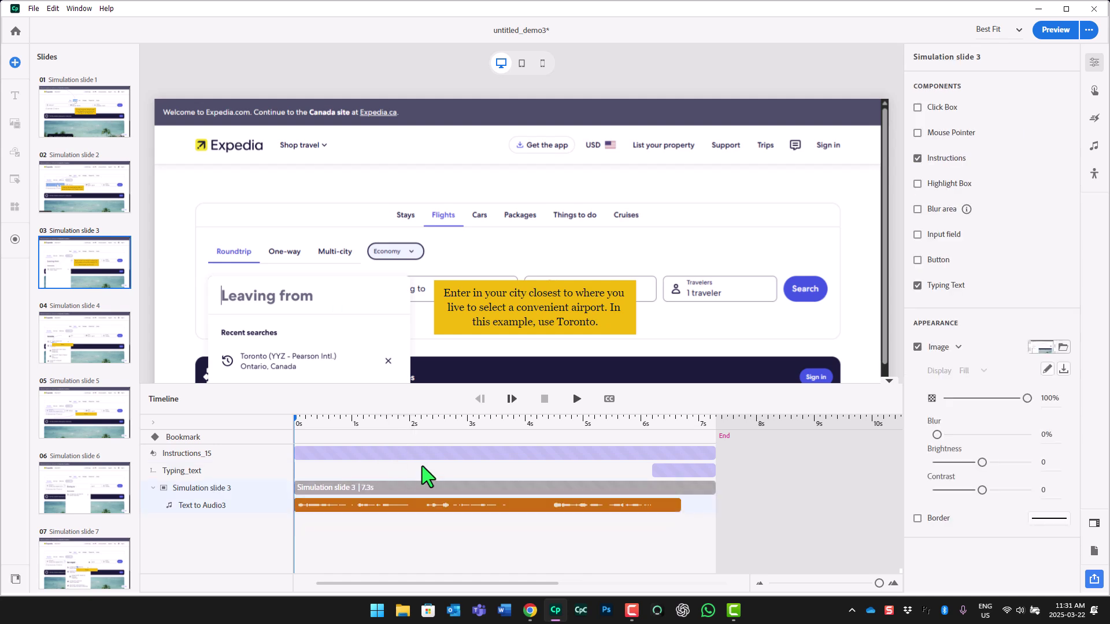
- On slide 2, delete the Mouse_2 pointer animation, then restore it with Ctrl+Z
click(81, 126)
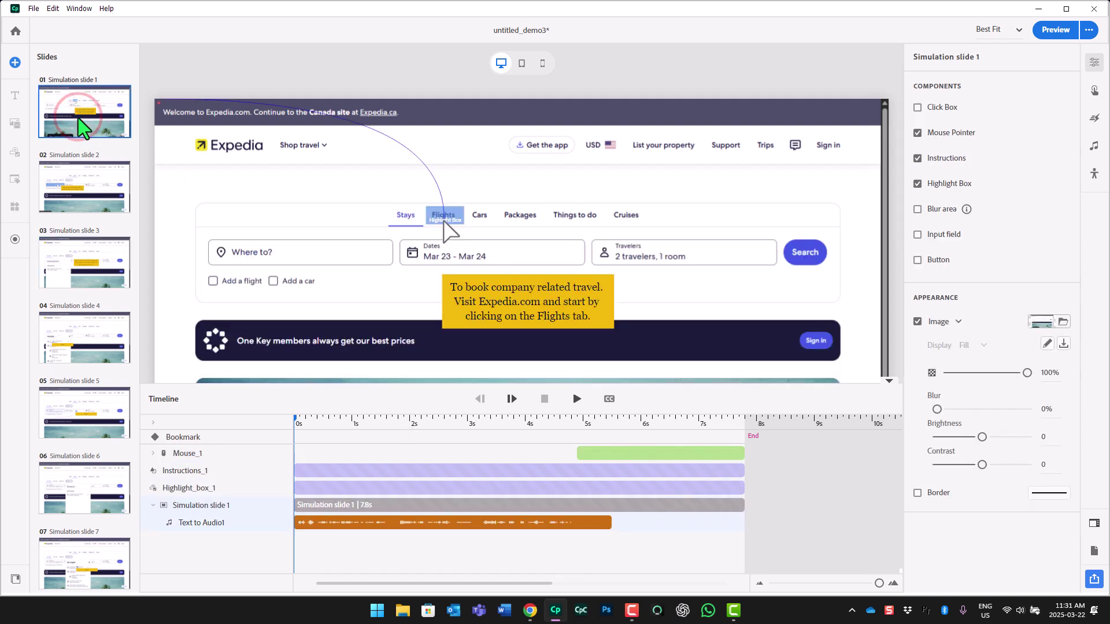
click(81, 186)
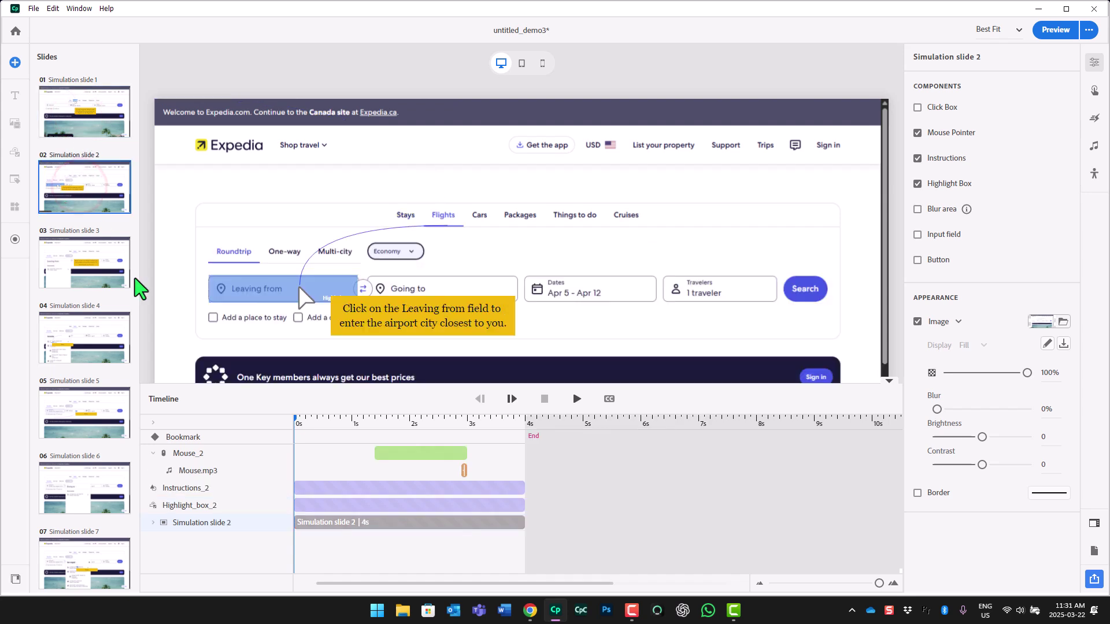
click(464, 473)
key(Delete)
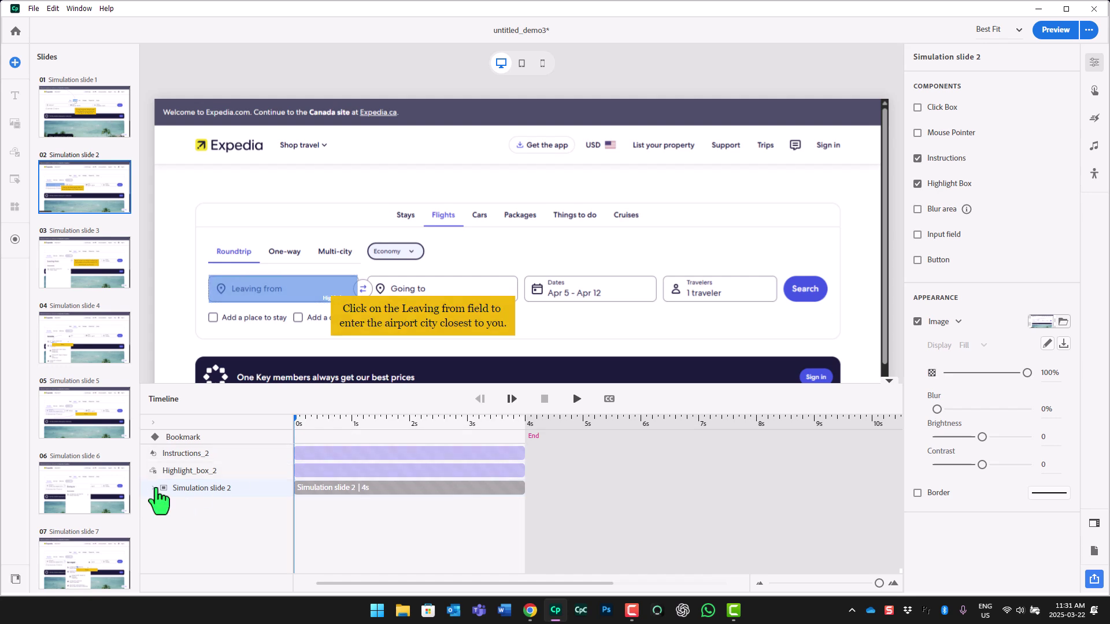
key(ctrl+z)
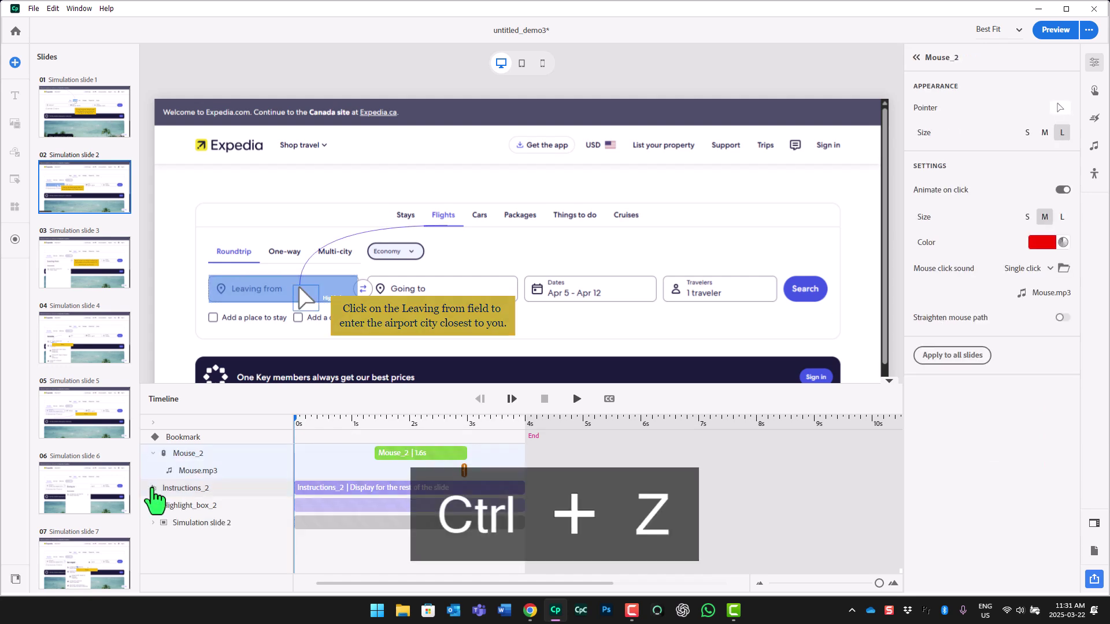
- Drag Mouse_2 to start around 3.8 s, after the Text to Audio2 narration
click(153, 523)
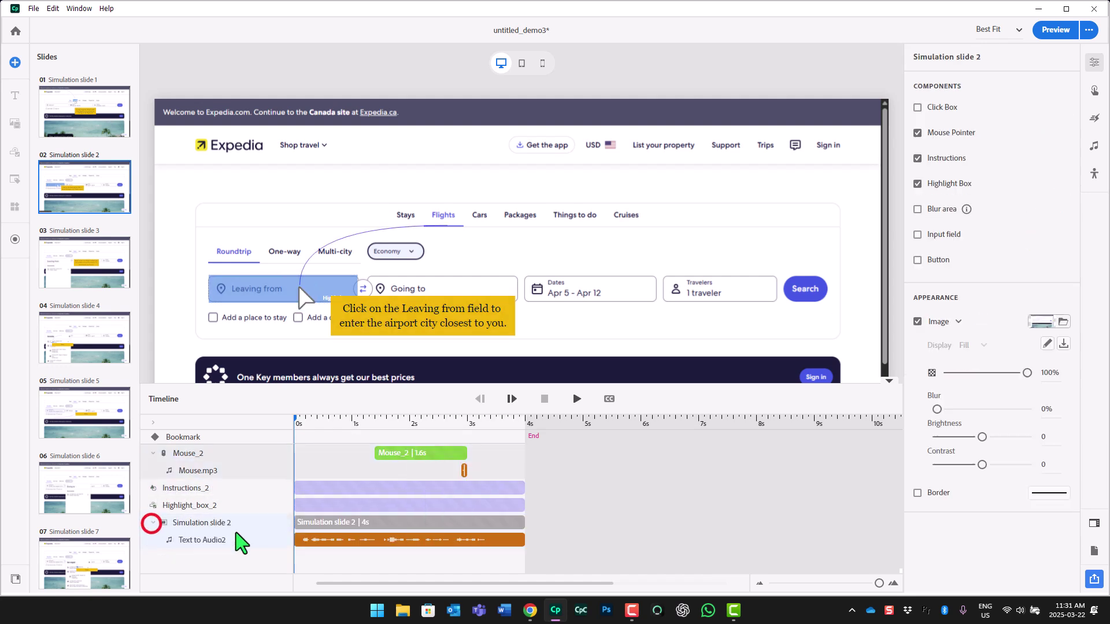
drag(426, 453, 569, 454)
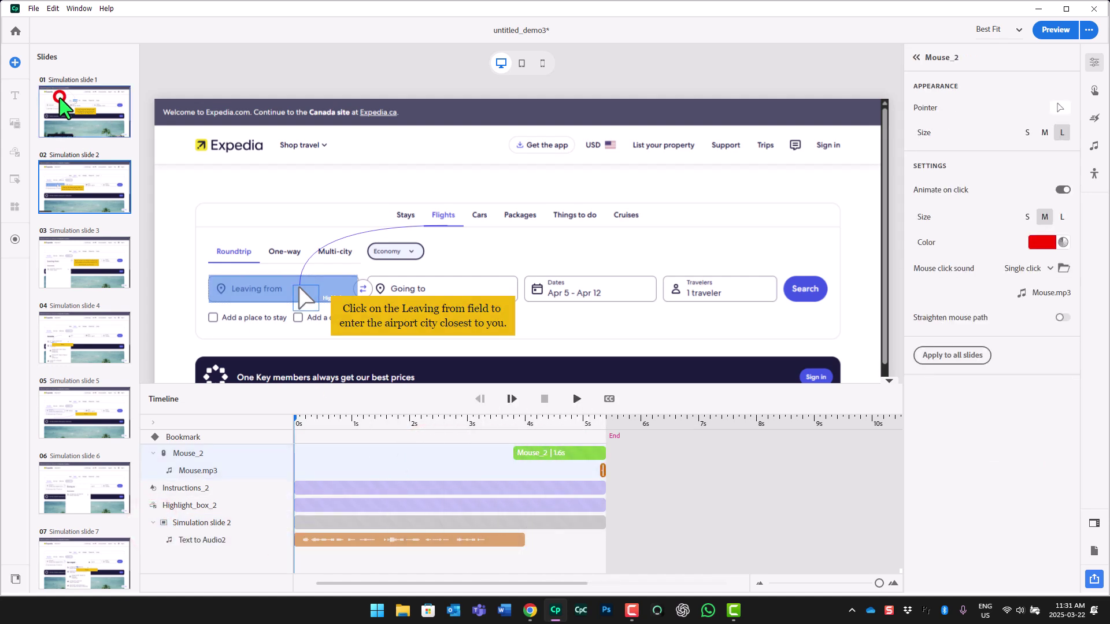
click(58, 101)
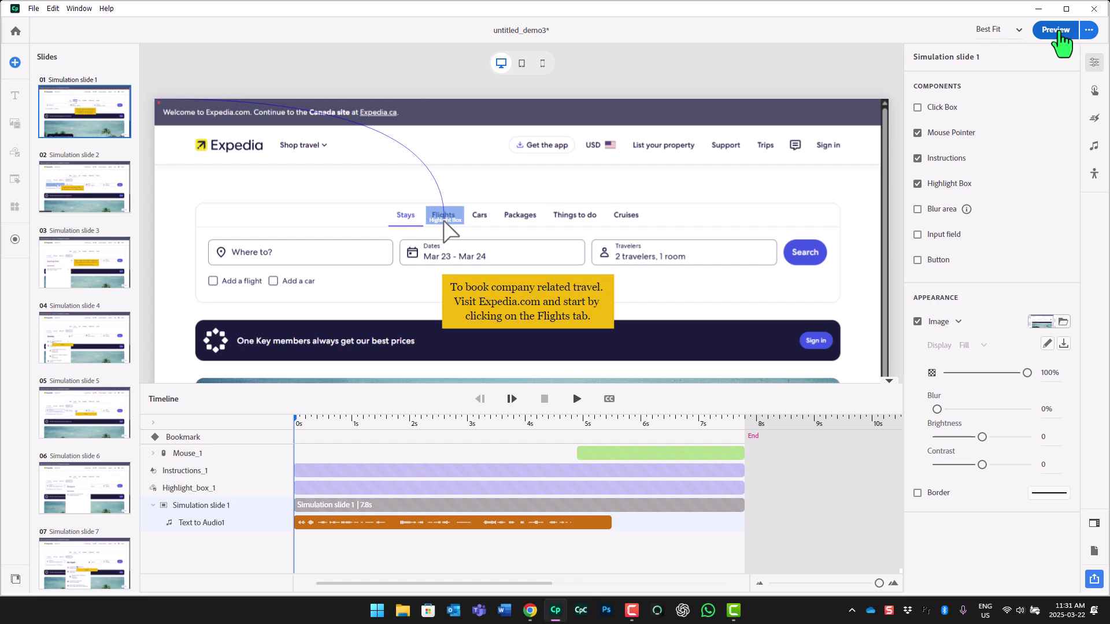
- Start the preview and fill in Toronto as origin and Las Vegas as destination
click(1055, 30)
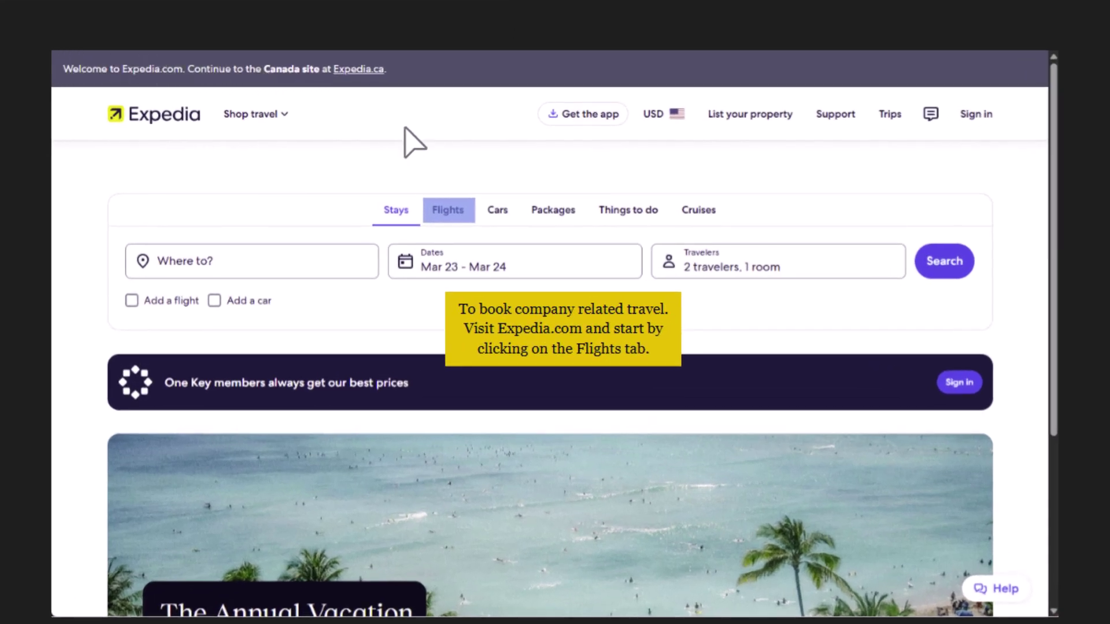
click(449, 211)
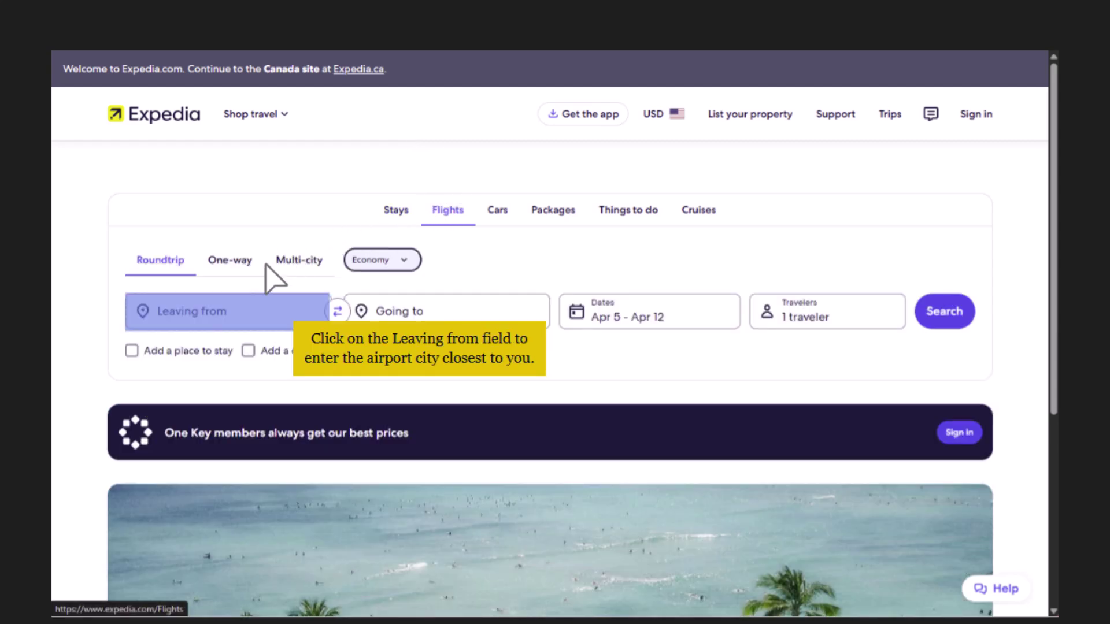
click(252, 315)
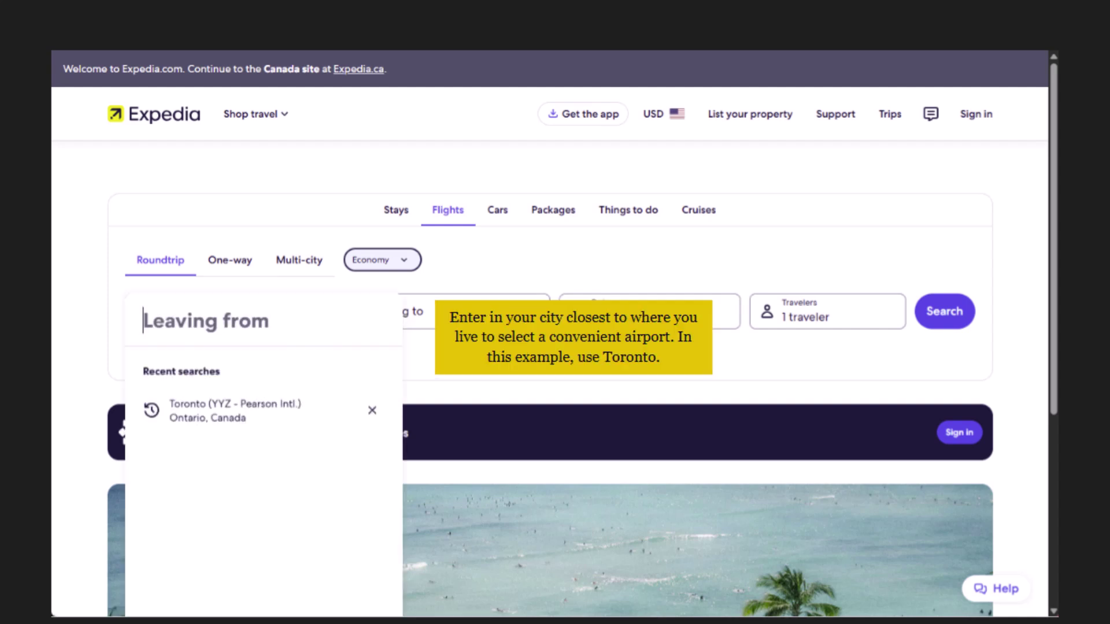
text(toronto)
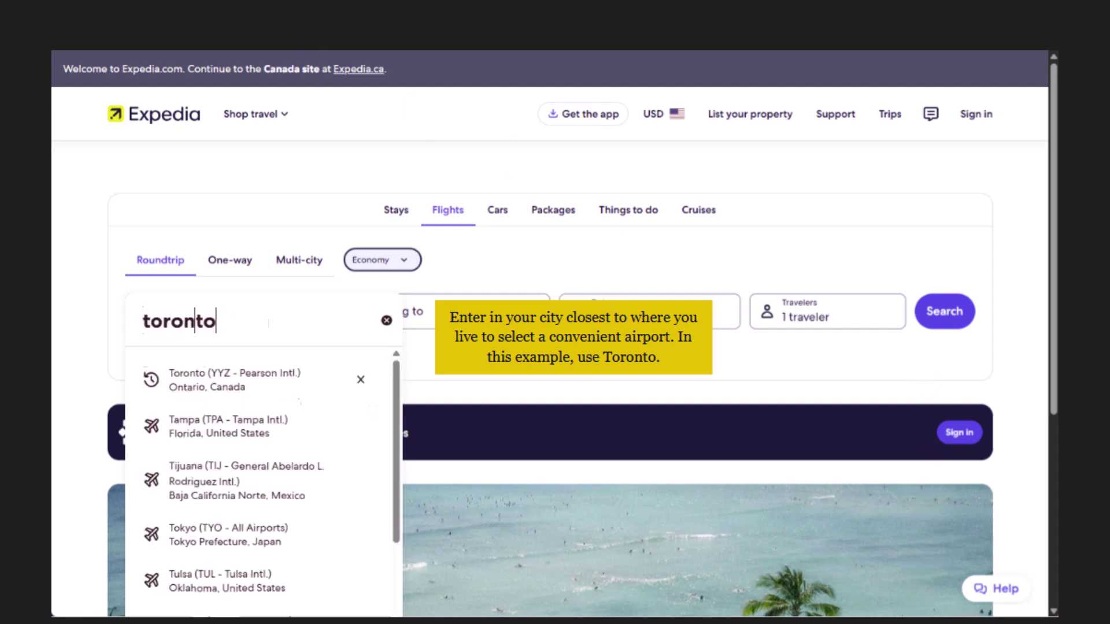
key(Return)
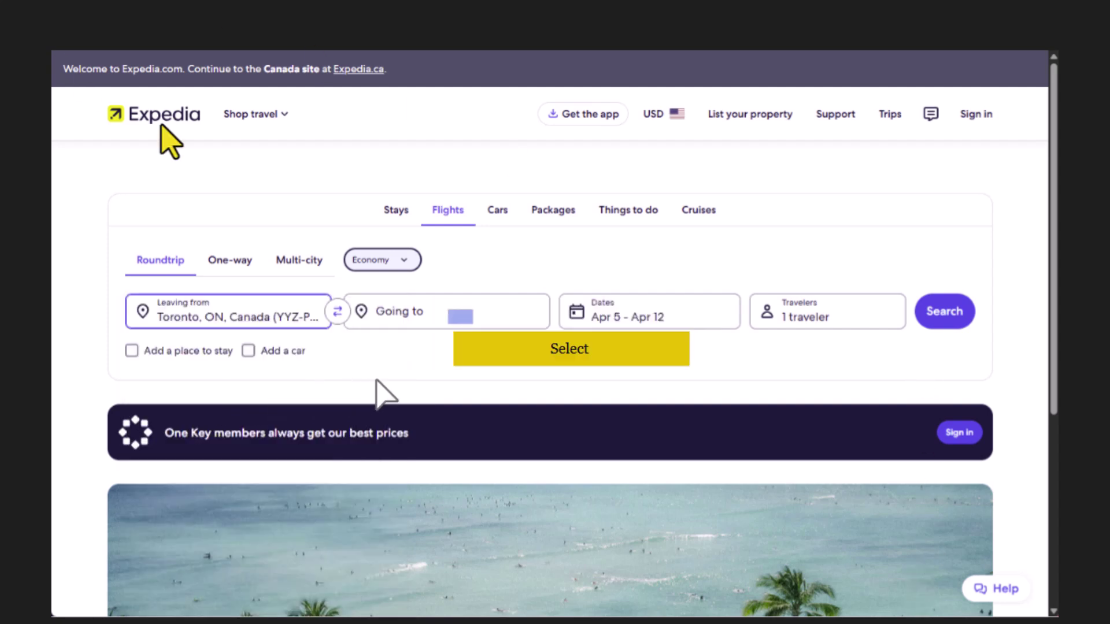
click(461, 320)
text(las vegas)
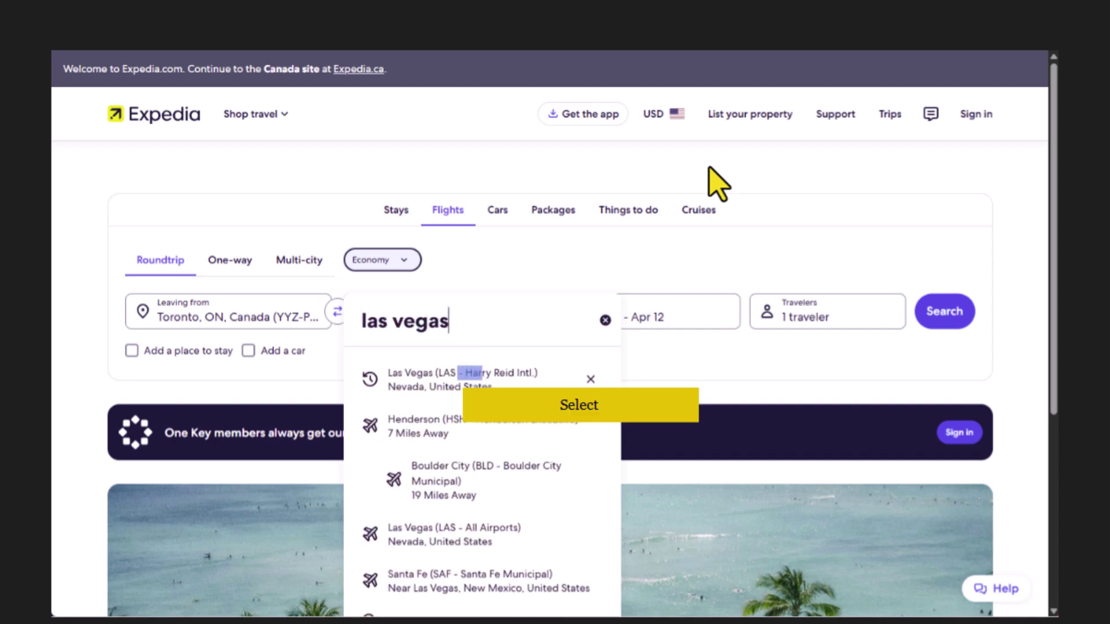
click(469, 376)
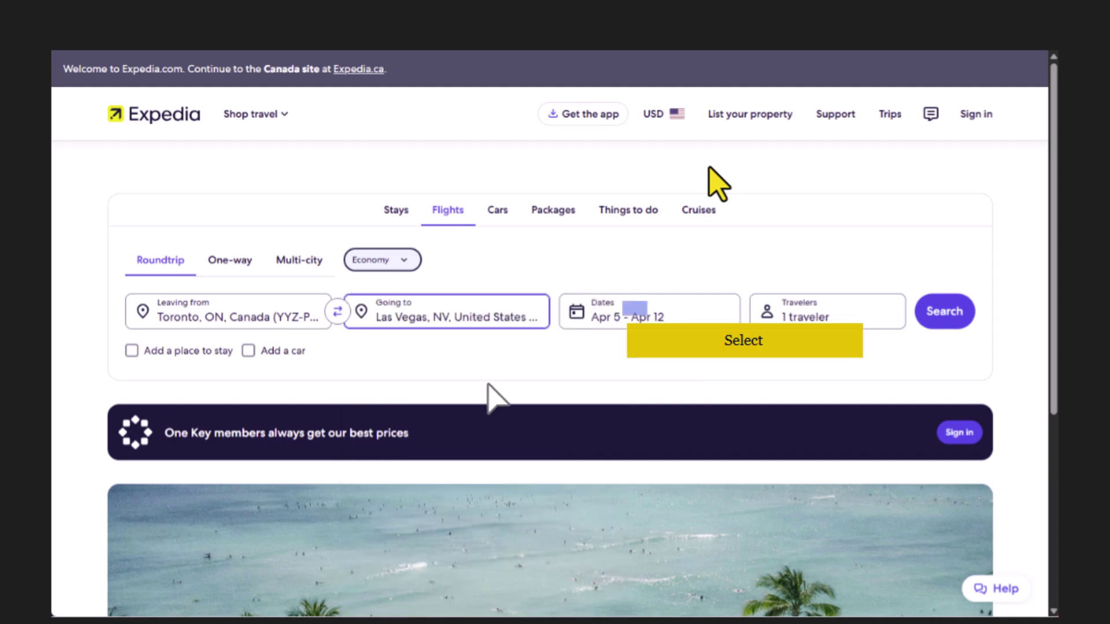
- Choose Sep 22 – Sep 25 as travel dates and run the flight search
click(634, 310)
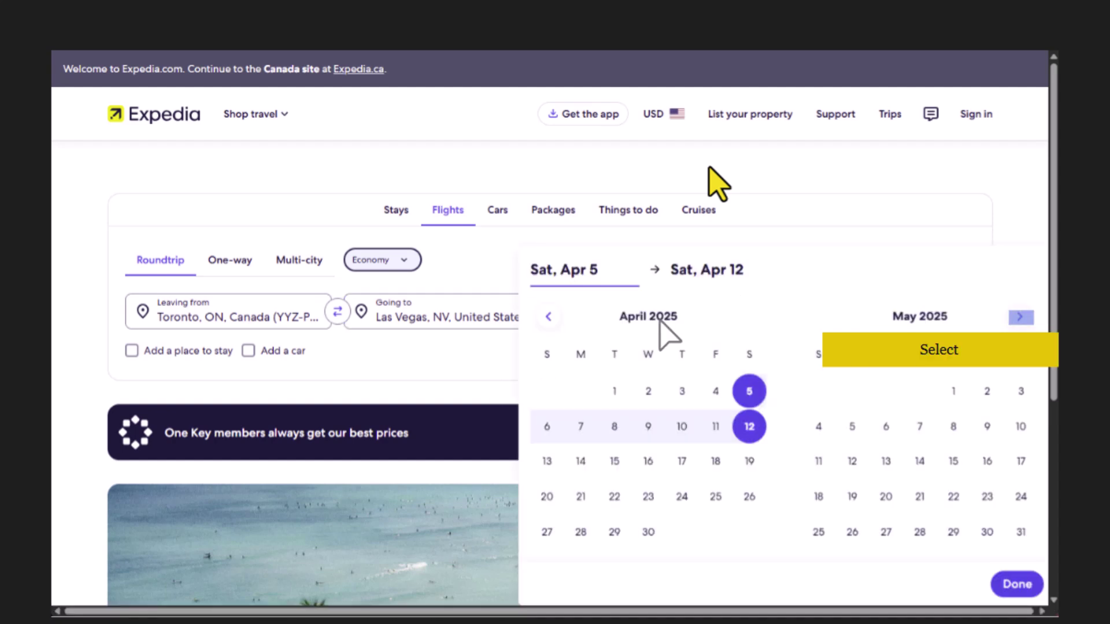
click(1020, 317)
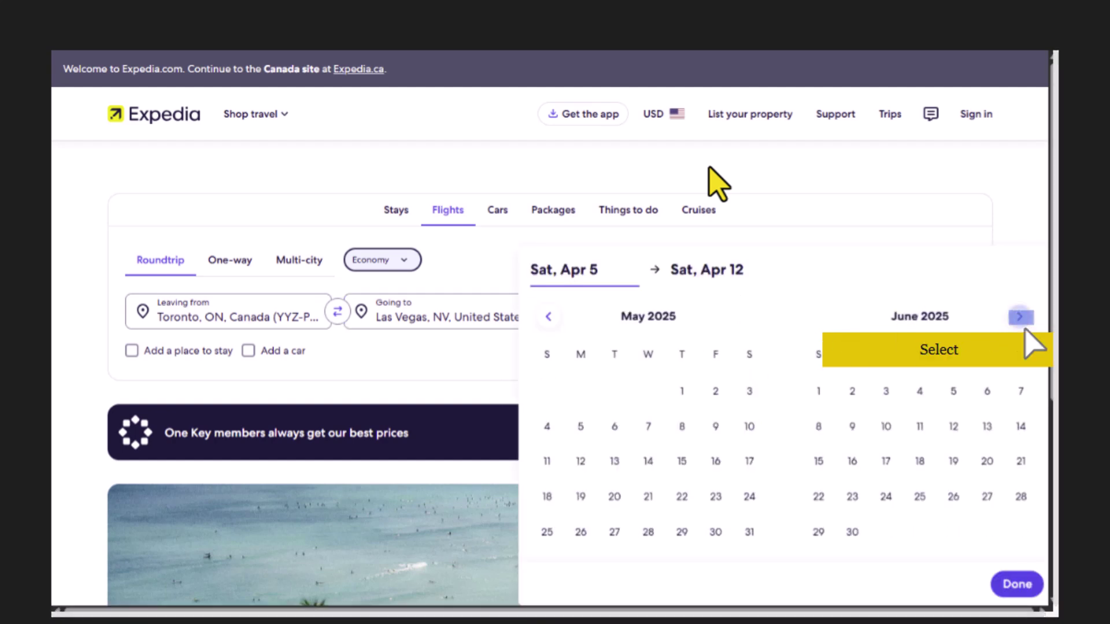
click(1020, 317)
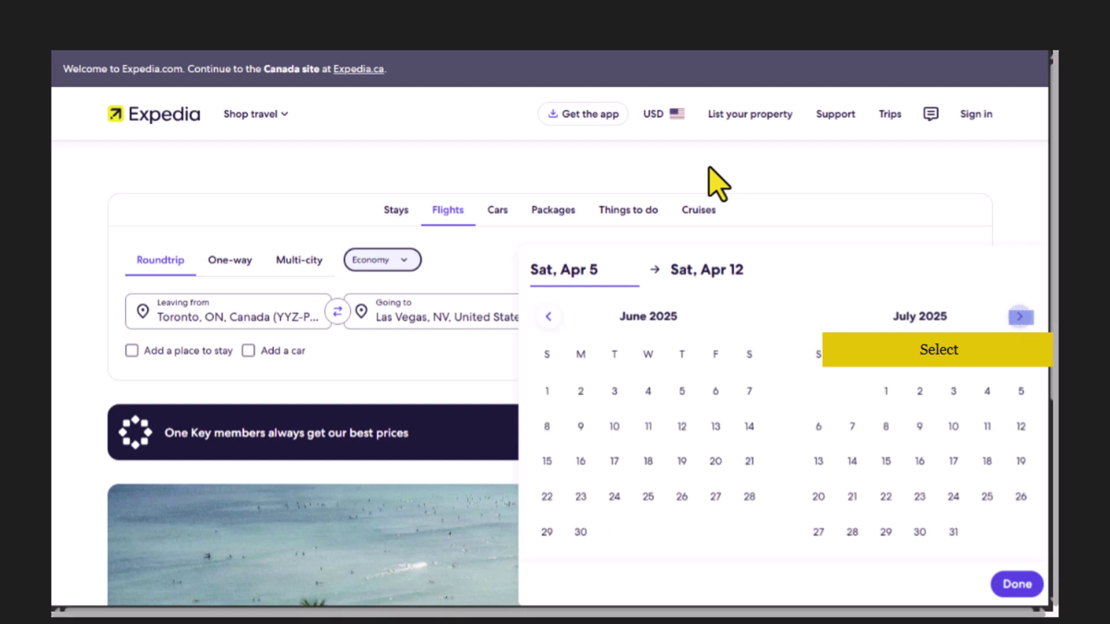
click(1020, 318)
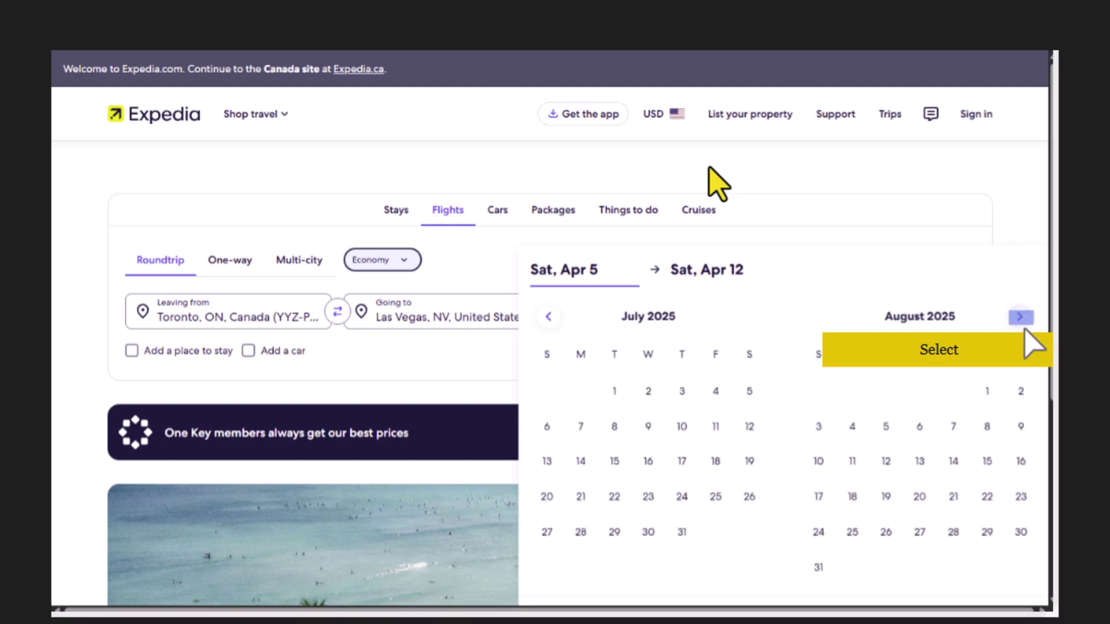
click(1020, 318)
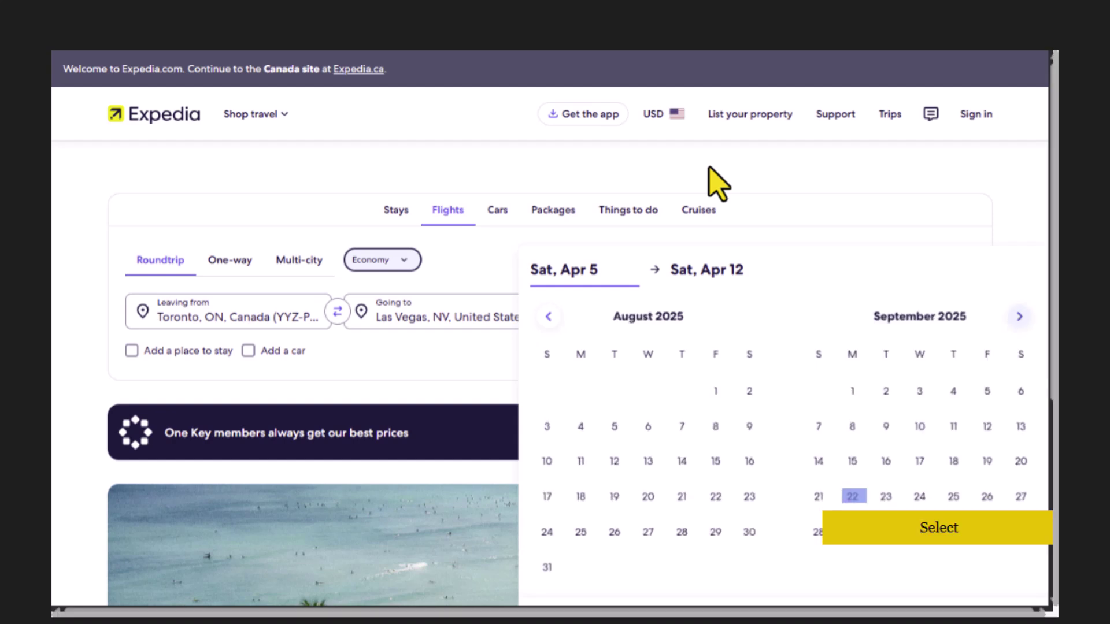
click(852, 496)
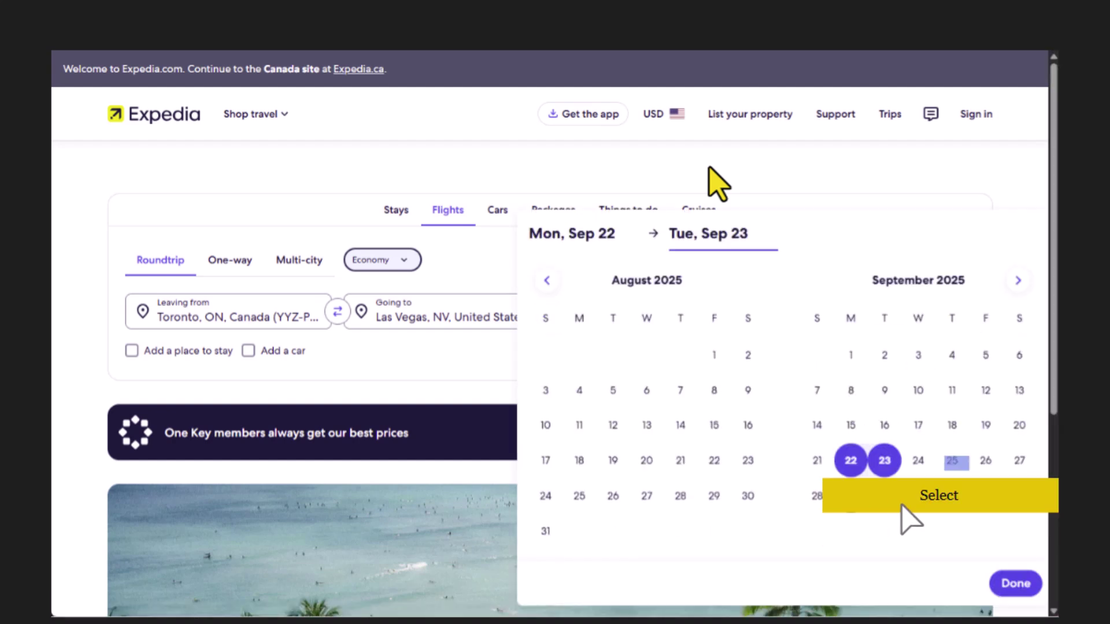
click(954, 462)
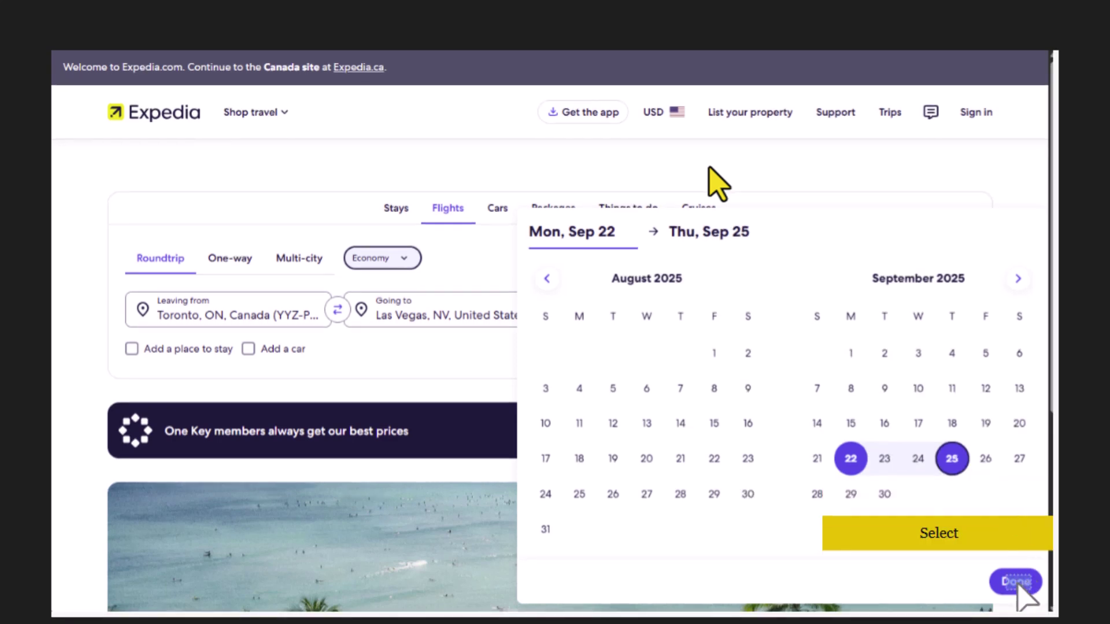
click(1018, 586)
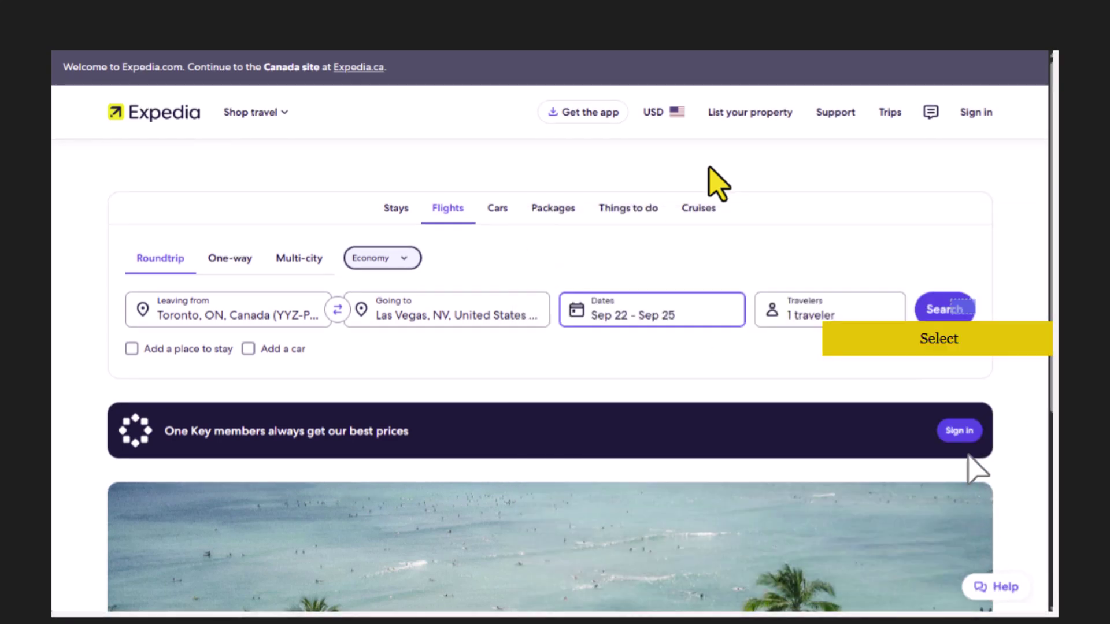
click(964, 312)
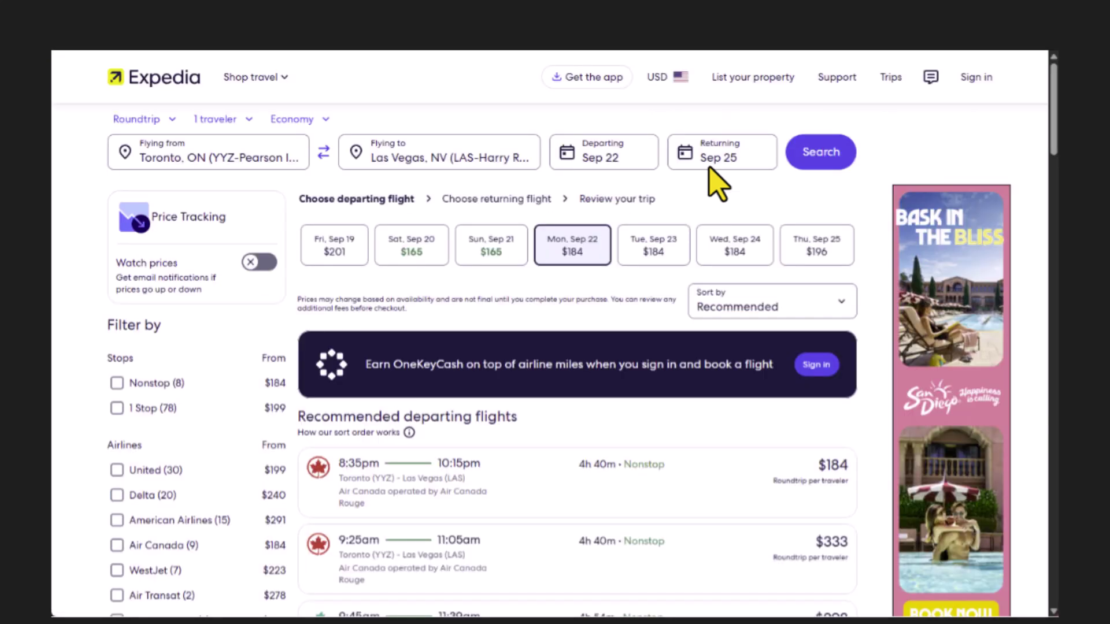